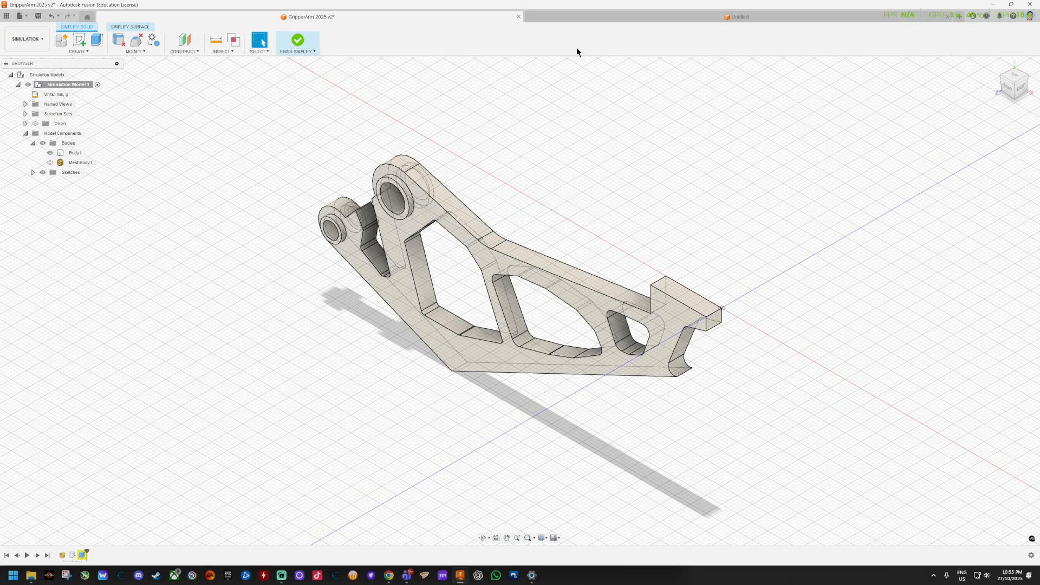
View the already optimized gripper arm from the front, and switch to the untitled design.
{"action": "left_click", "coordinate": [1005, 87]}
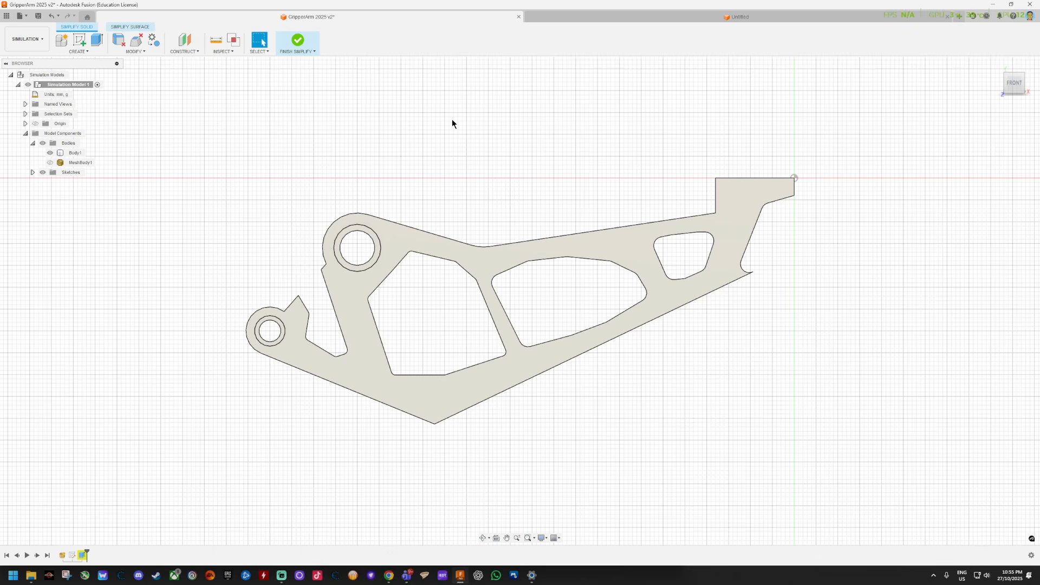
{"action": "left_click", "coordinate": [655, 14]}
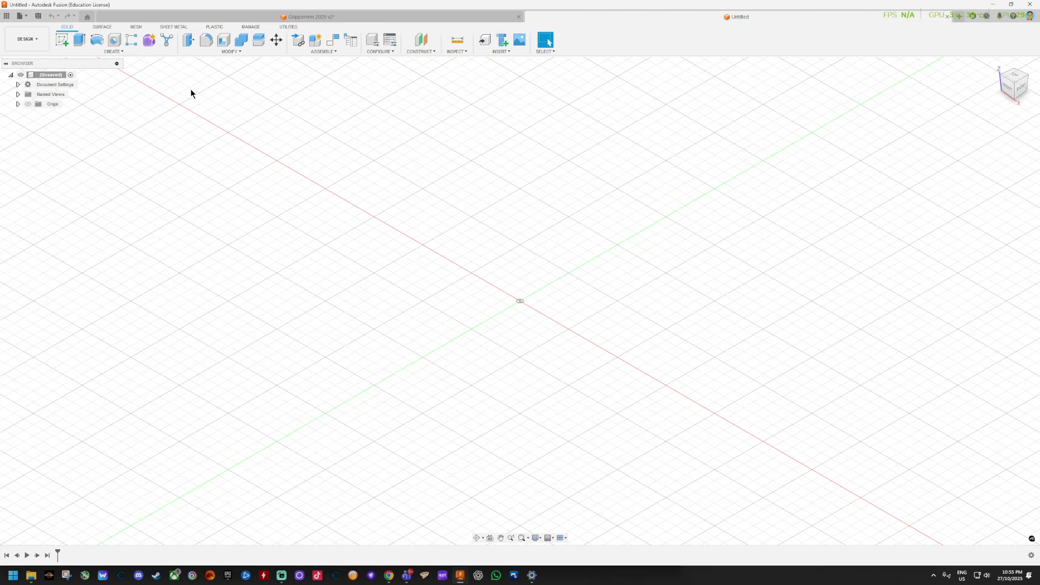
In the Tokens & Cloud Credits preferences, set Simulation tasks and Generative Design tasks to use the Education account.
{"action": "left_click", "coordinate": [1031, 19]}
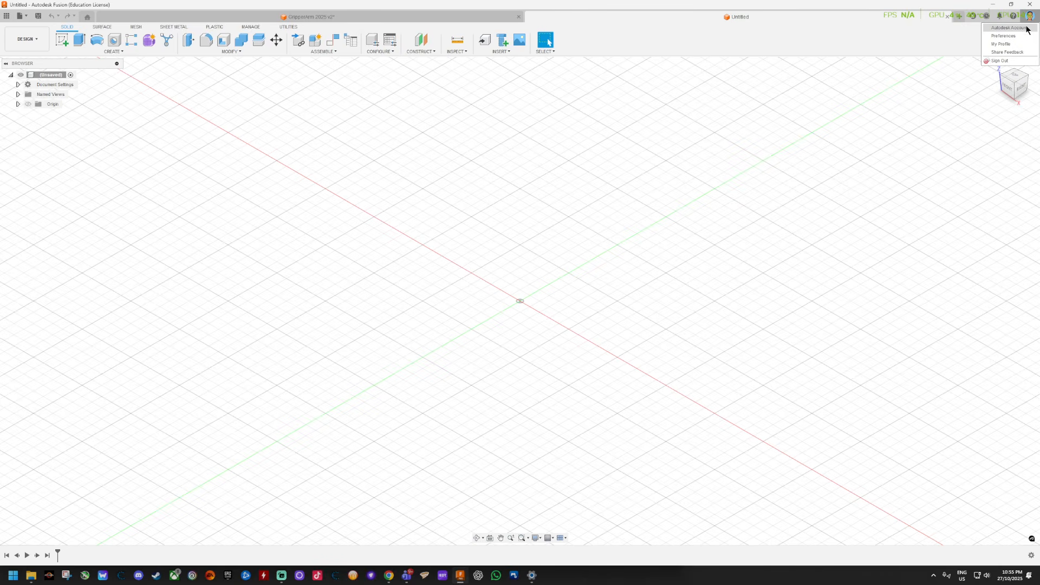
{"action": "left_click", "coordinate": [1021, 38]}
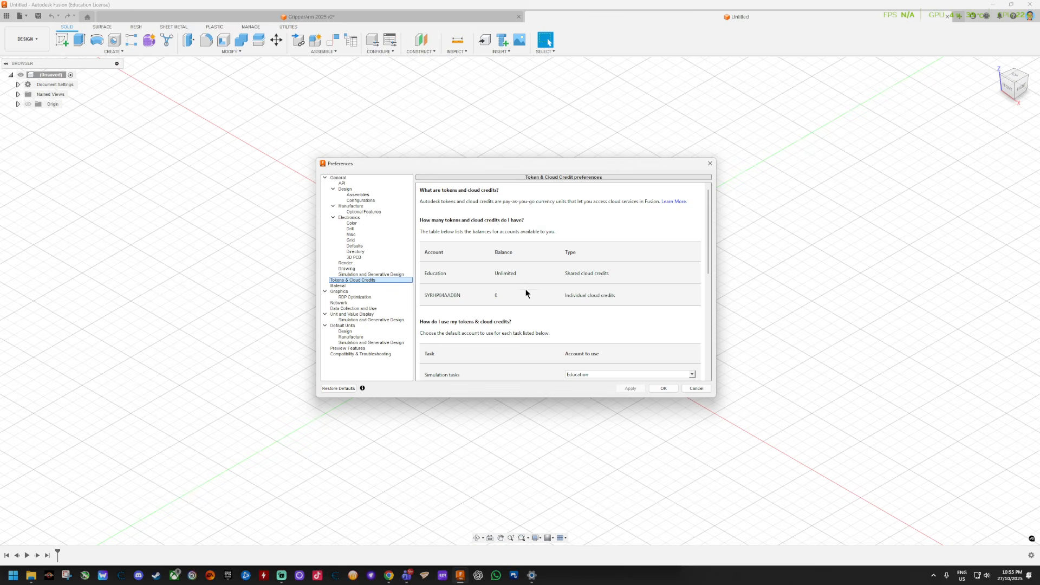
{"action": "scroll", "coordinate": [504, 314], "scroll_direction": "down", "scroll_amount": 1}
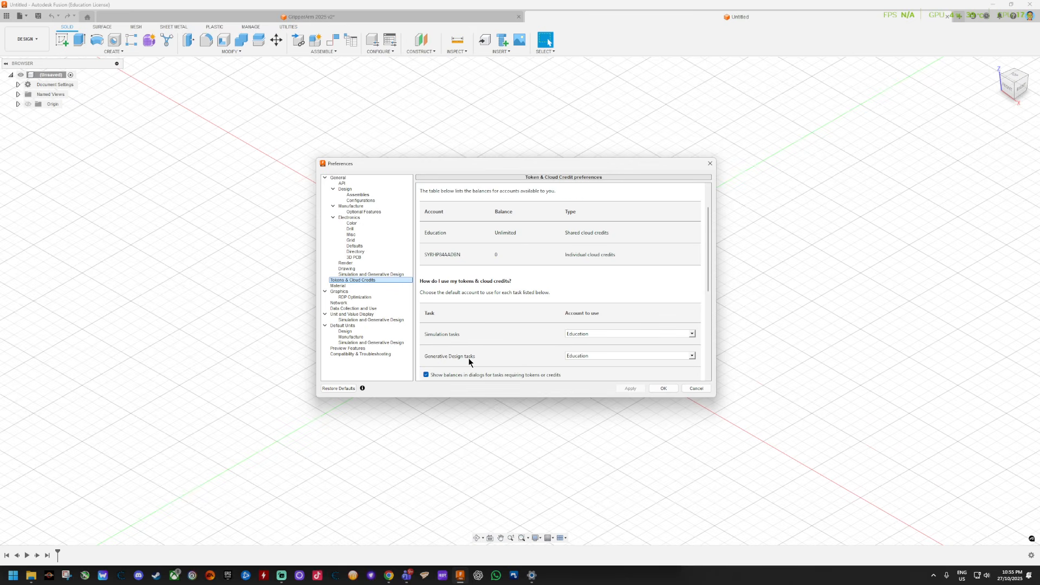
{"action": "scroll", "coordinate": [468, 358], "scroll_direction": "down", "scroll_amount": 1}
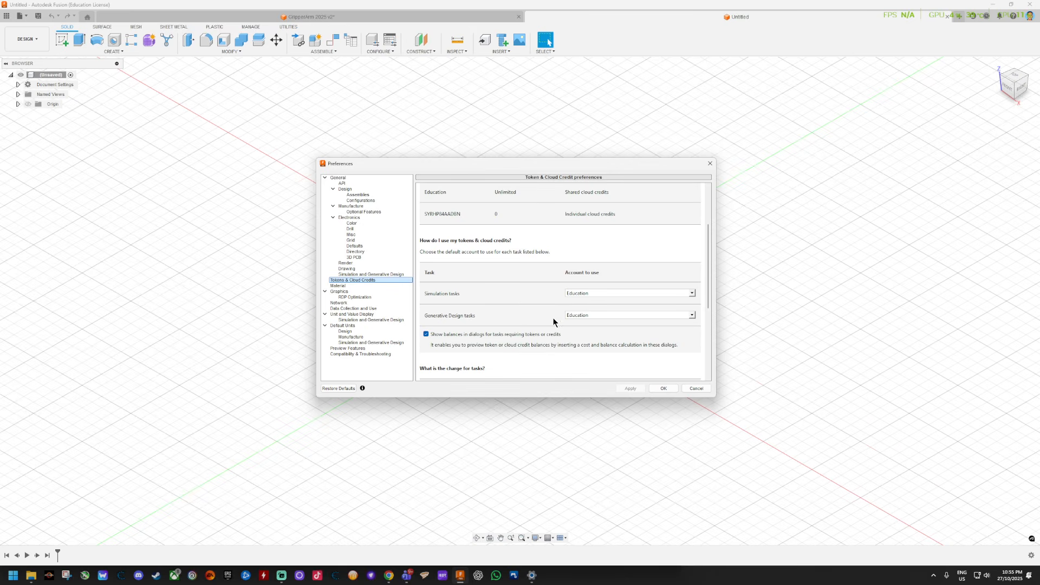
{"action": "left_click", "coordinate": [586, 293]}
{"action": "left_click", "coordinate": [592, 293]}
{"action": "left_click", "coordinate": [590, 316]}
{"action": "left_click", "coordinate": [590, 319]}
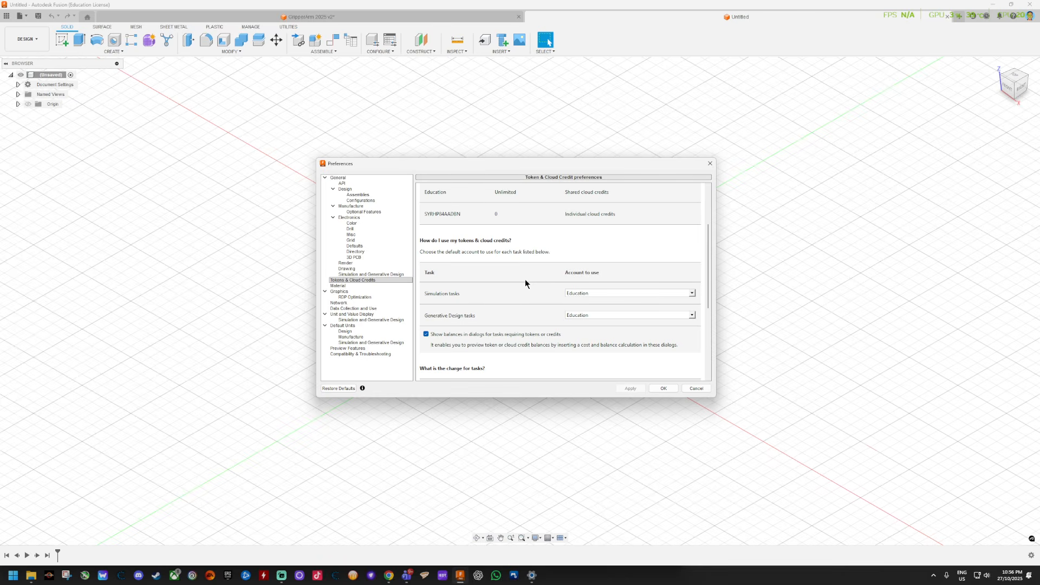
Review the cost of each task type and the account balances, and accept the preferences.
{"action": "scroll", "coordinate": [525, 282], "scroll_direction": "down", "scroll_amount": 3}
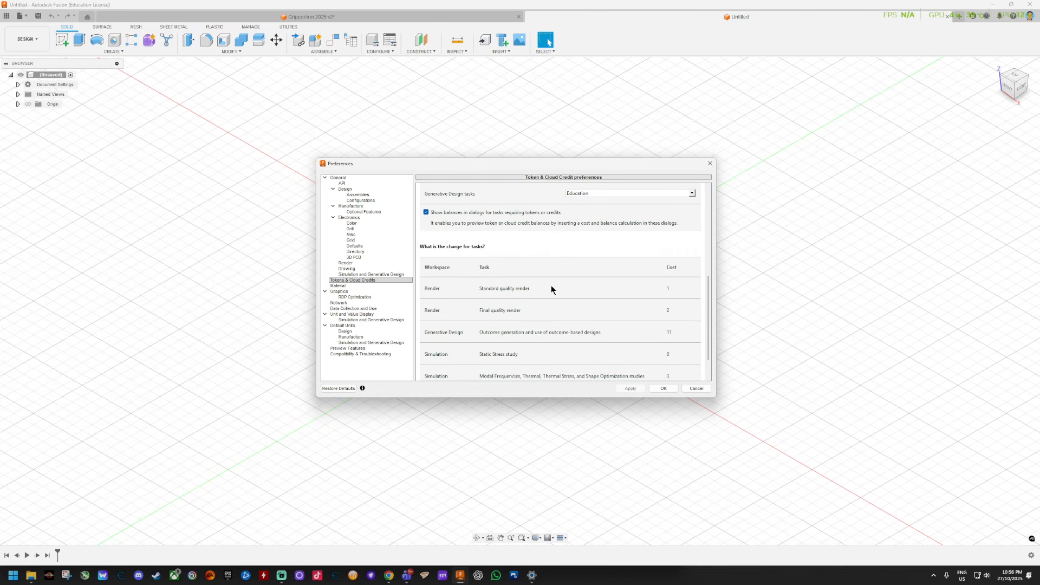
{"action": "scroll", "coordinate": [551, 285], "scroll_direction": "down", "scroll_amount": 1}
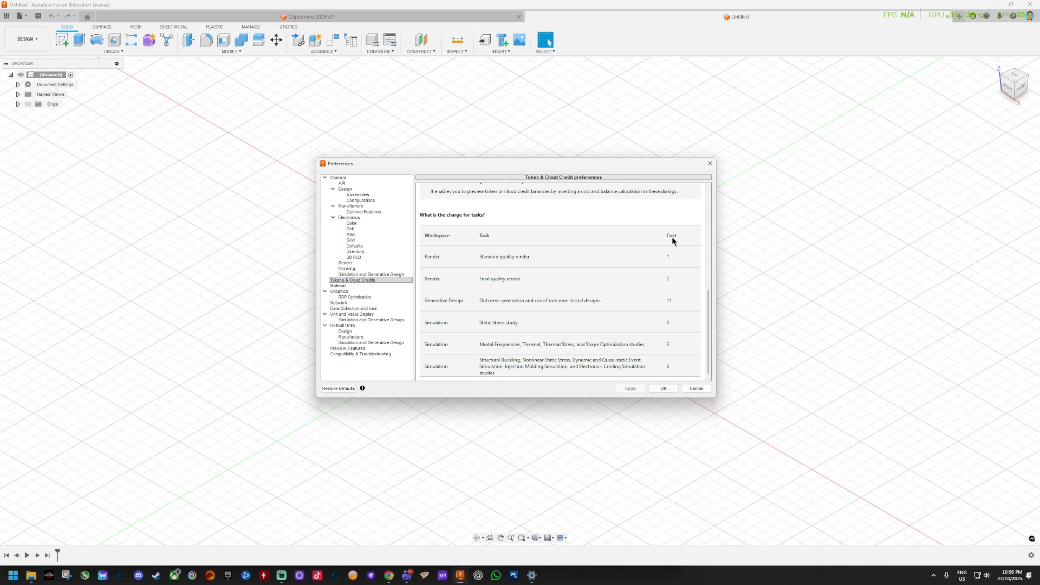
{"action": "scroll", "coordinate": [672, 236], "scroll_direction": "up", "scroll_amount": 2}
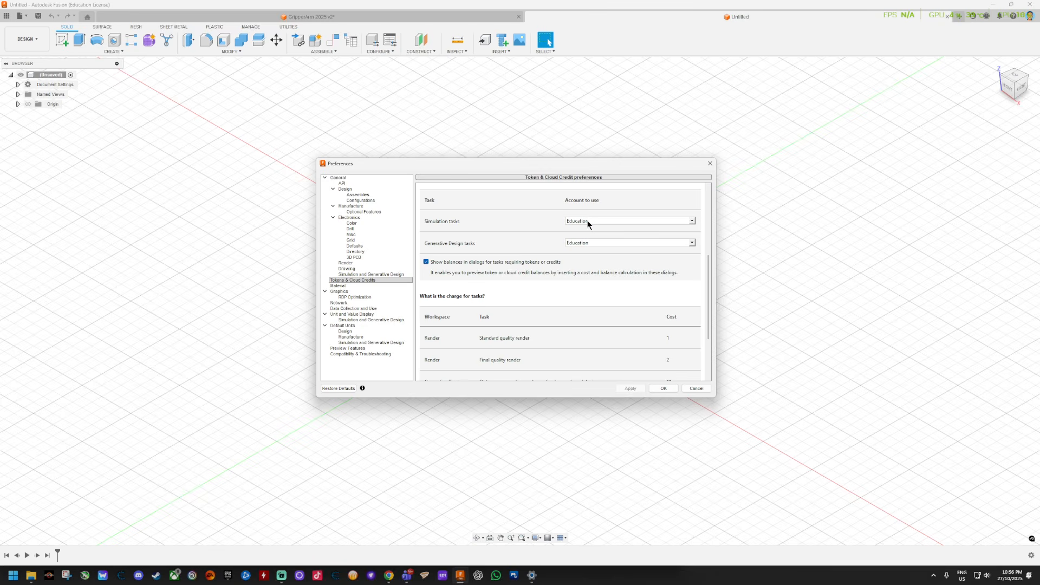
{"action": "scroll", "coordinate": [557, 242], "scroll_direction": "up", "scroll_amount": 3}
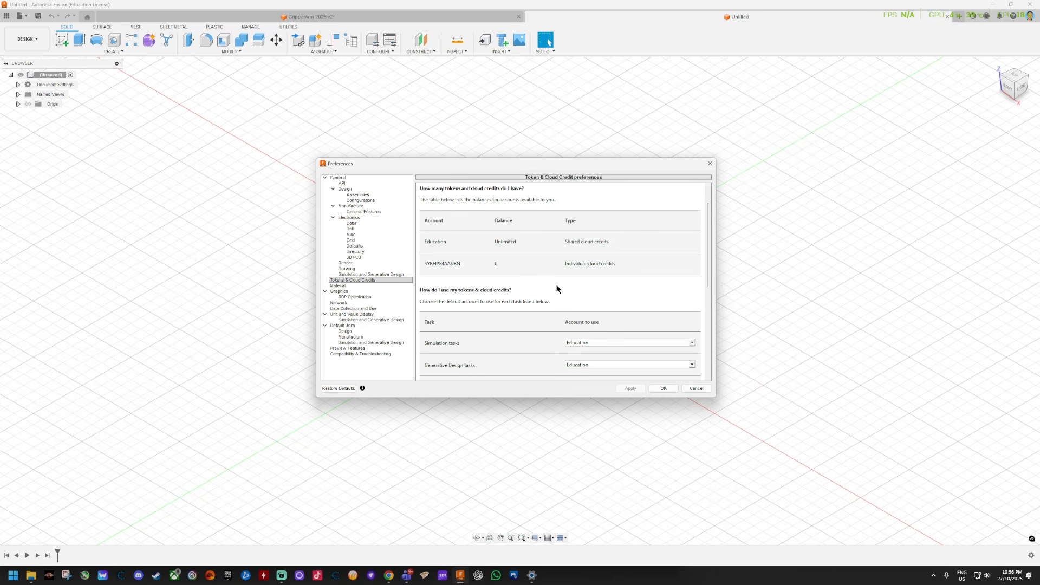
{"action": "scroll", "coordinate": [557, 346], "scroll_direction": "down", "scroll_amount": 1}
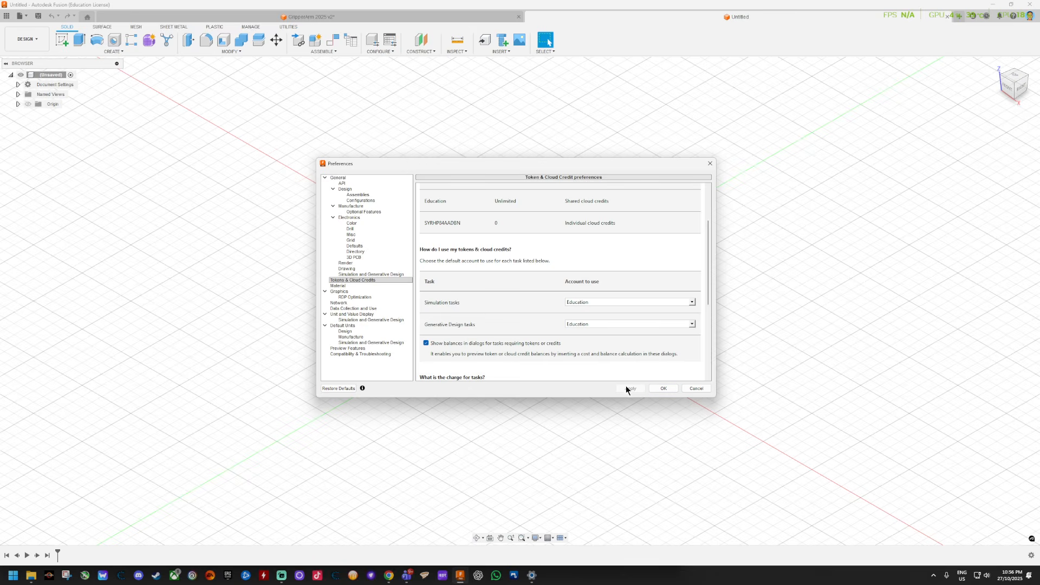
{"action": "left_click", "coordinate": [663, 389]}
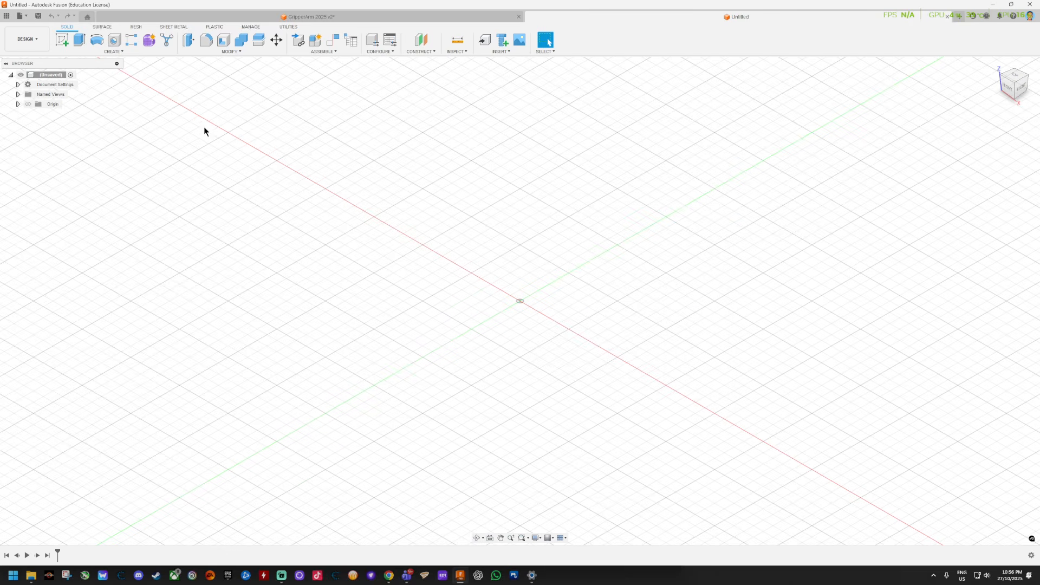
Open the GripperArm sample from the 11 - Simulation folder of the Basic Training samples, and hide the project data.
{"action": "left_click", "coordinate": [7, 18]}
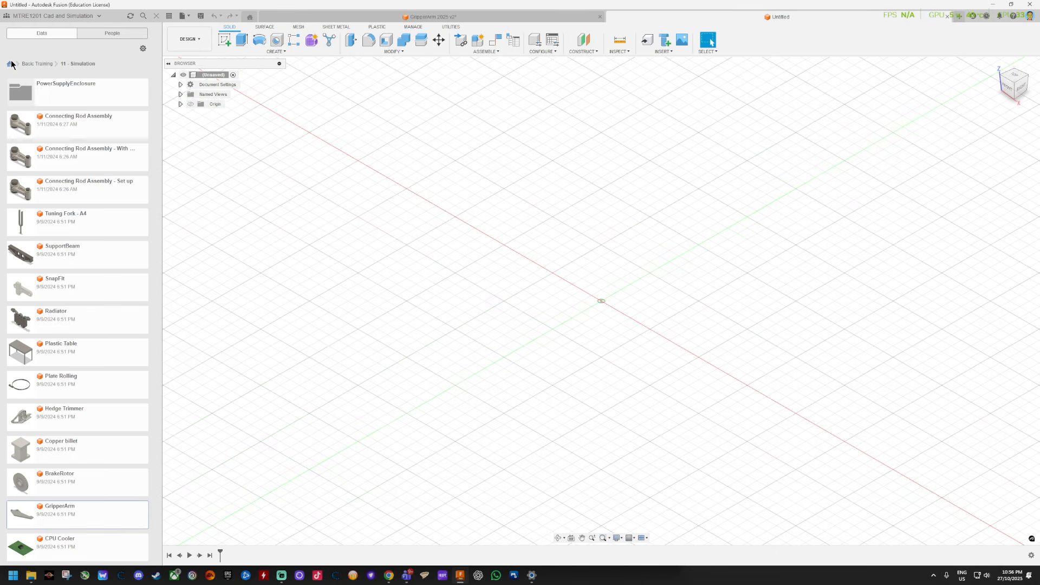
{"action": "left_click", "coordinate": [11, 64]}
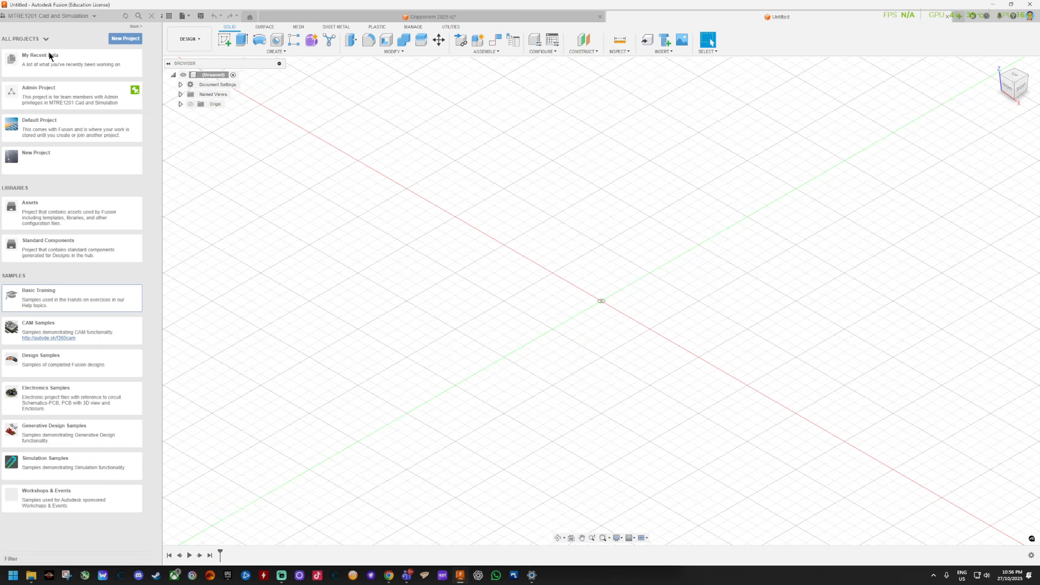
{"action": "left_click", "coordinate": [68, 297]}
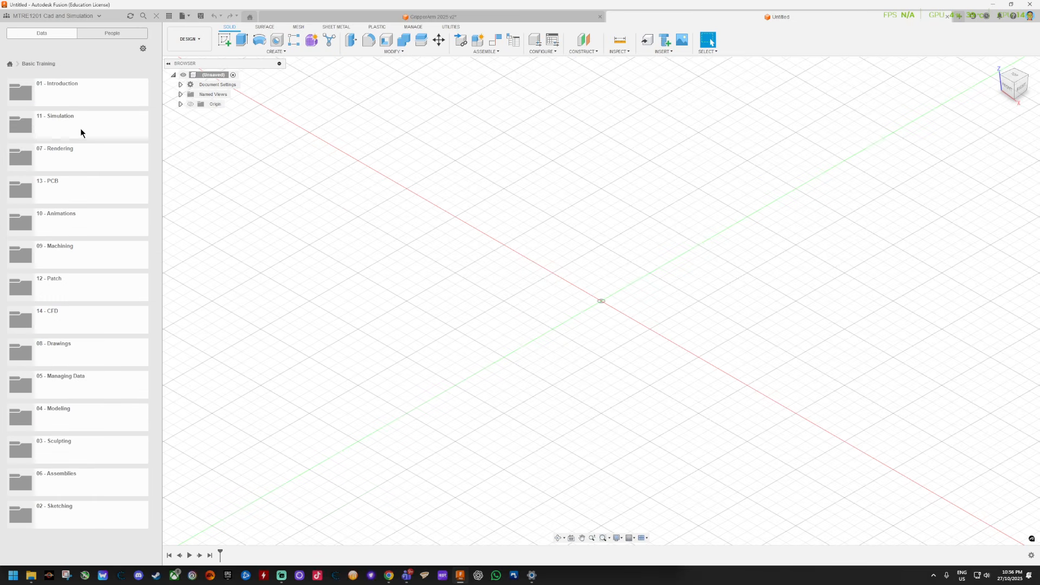
{"action": "left_click", "coordinate": [80, 128]}
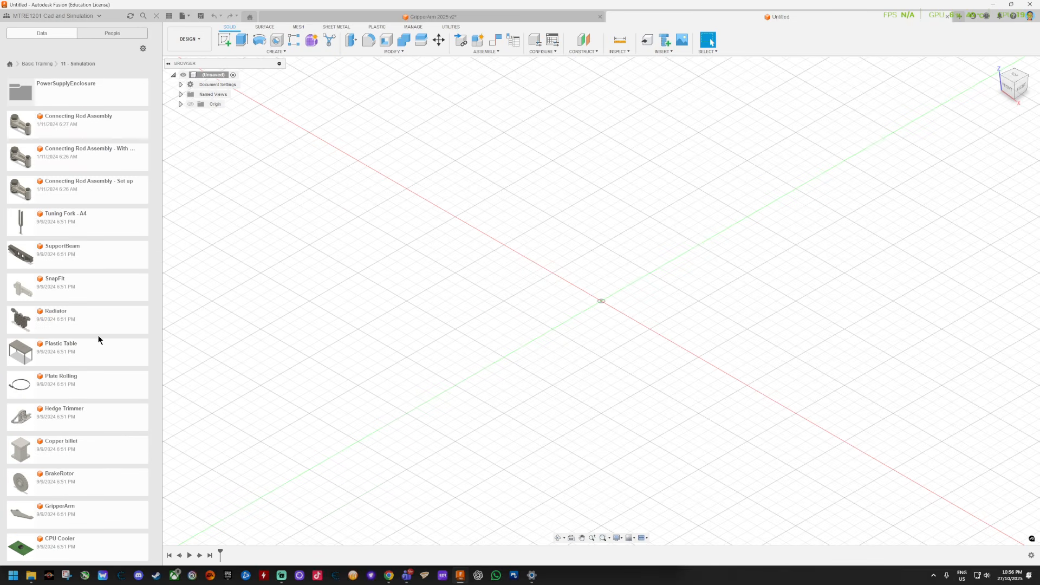
{"action": "double_click", "coordinate": [90, 510]}
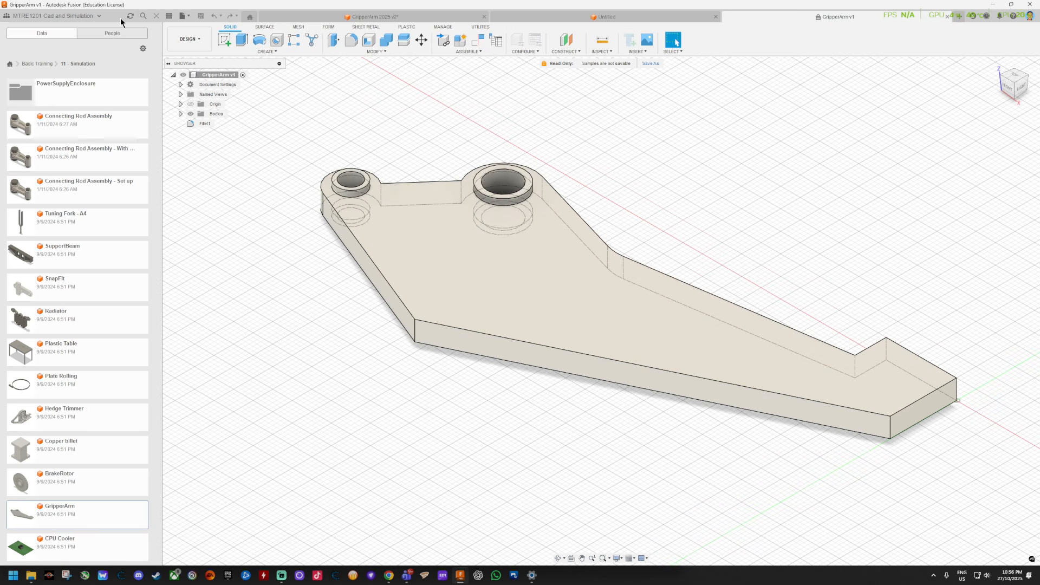
{"action": "left_click", "coordinate": [156, 20]}
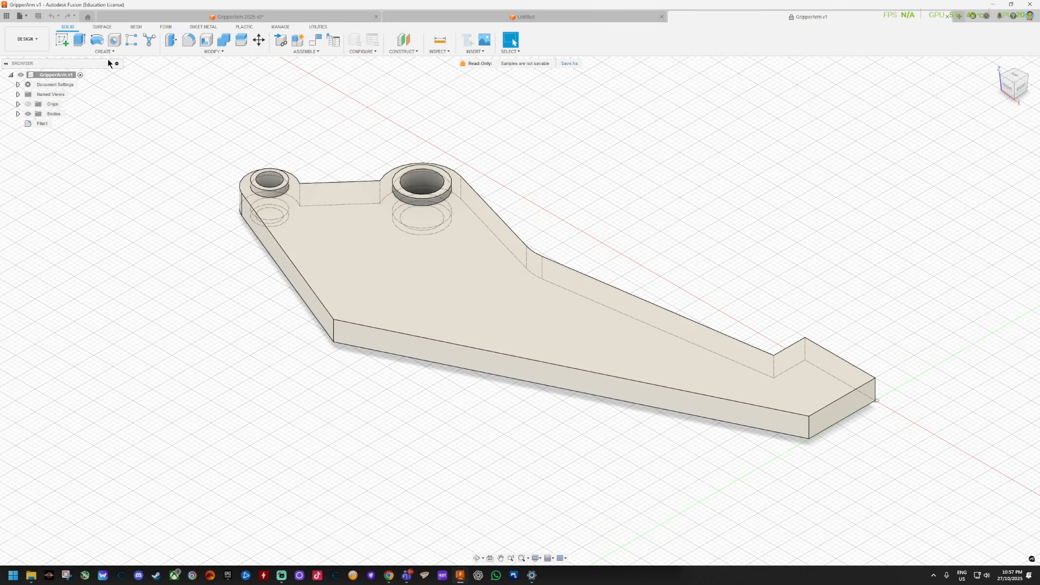
Save a copy of the read-only sample as "GripperArm 2025 v2" in the Admin Project.
{"action": "left_click", "coordinate": [20, 15]}
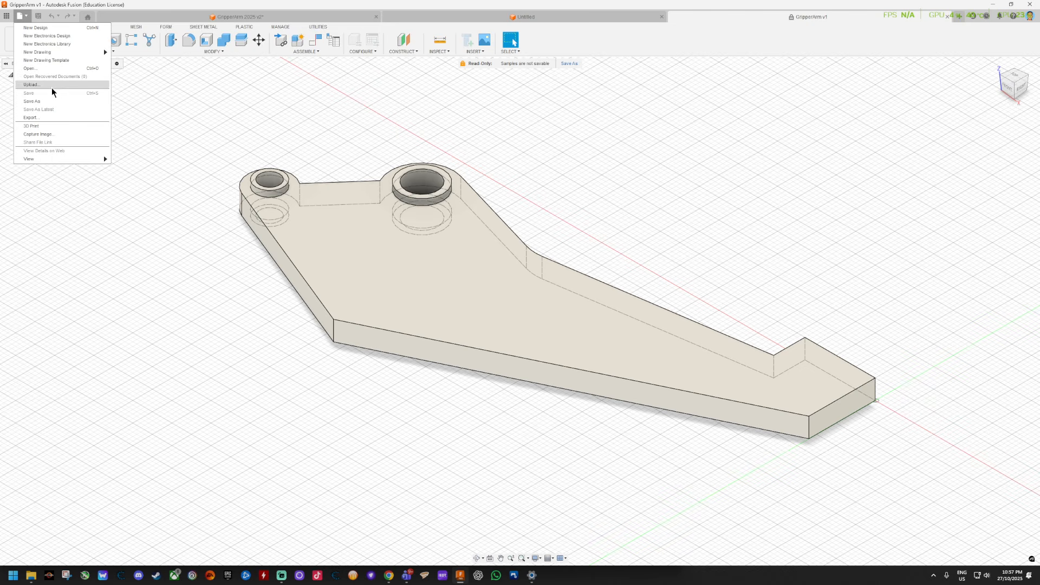
{"action": "left_click", "coordinate": [53, 101]}
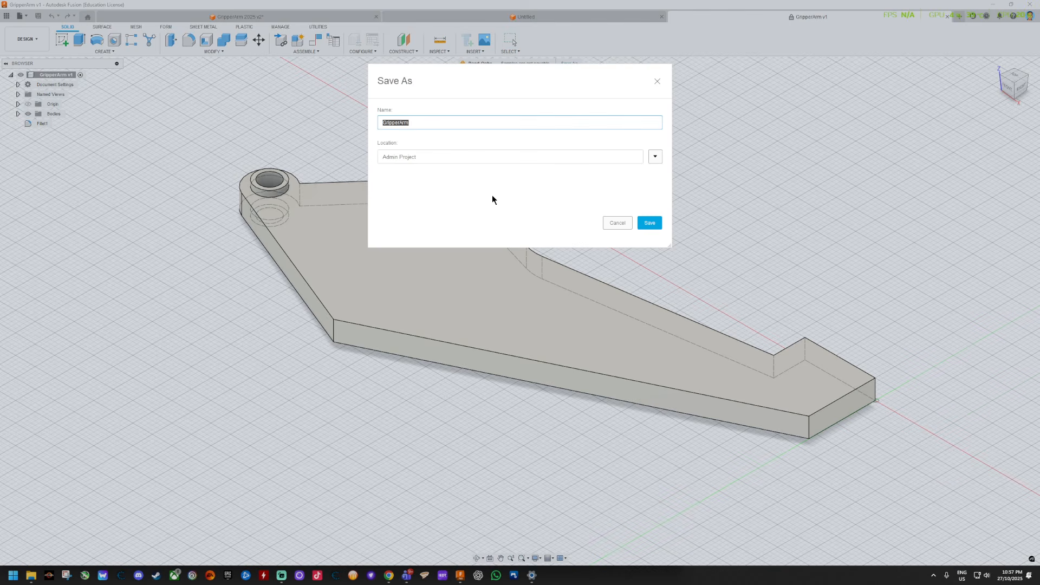
{"action": "left_click", "coordinate": [437, 124]}
{"action": "type", "text": "2025 v2"}
{"action": "key", "text": "Return"}
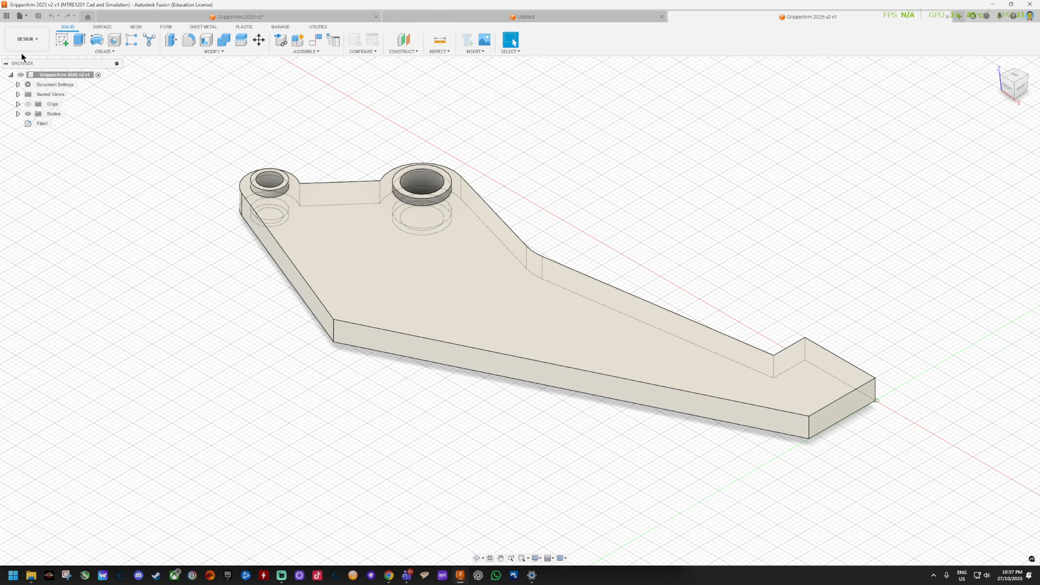
Switch to the Simulation workspace and create a Shape Optimization study.
{"action": "left_click", "coordinate": [37, 43]}
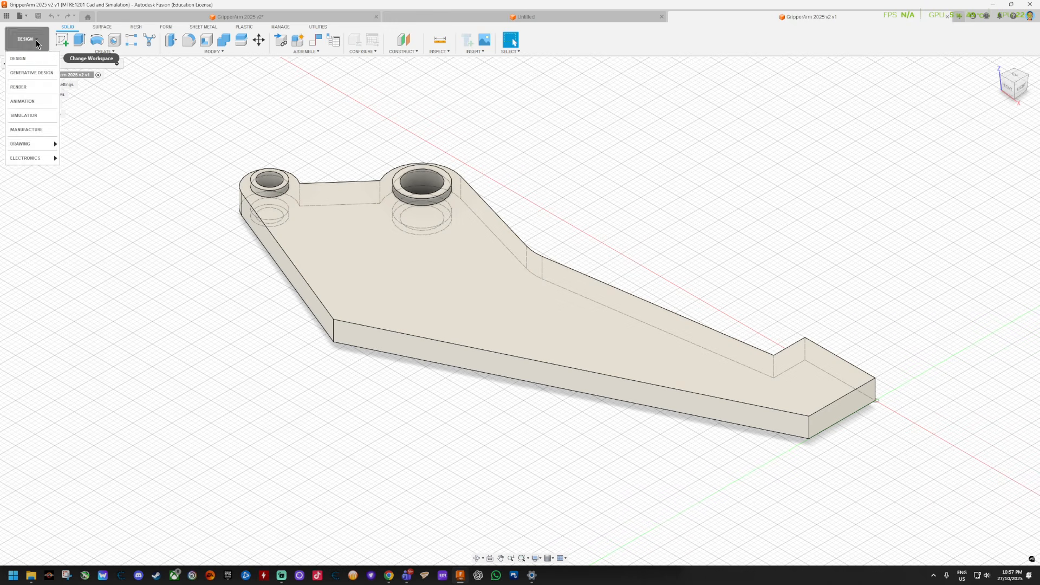
{"action": "left_click", "coordinate": [28, 116]}
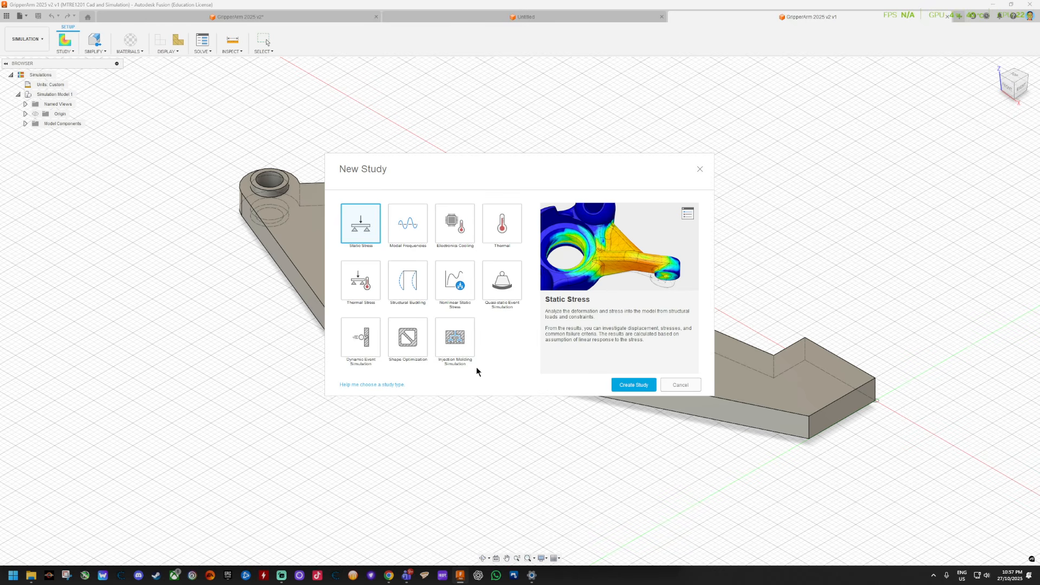
{"action": "left_click", "coordinate": [407, 336]}
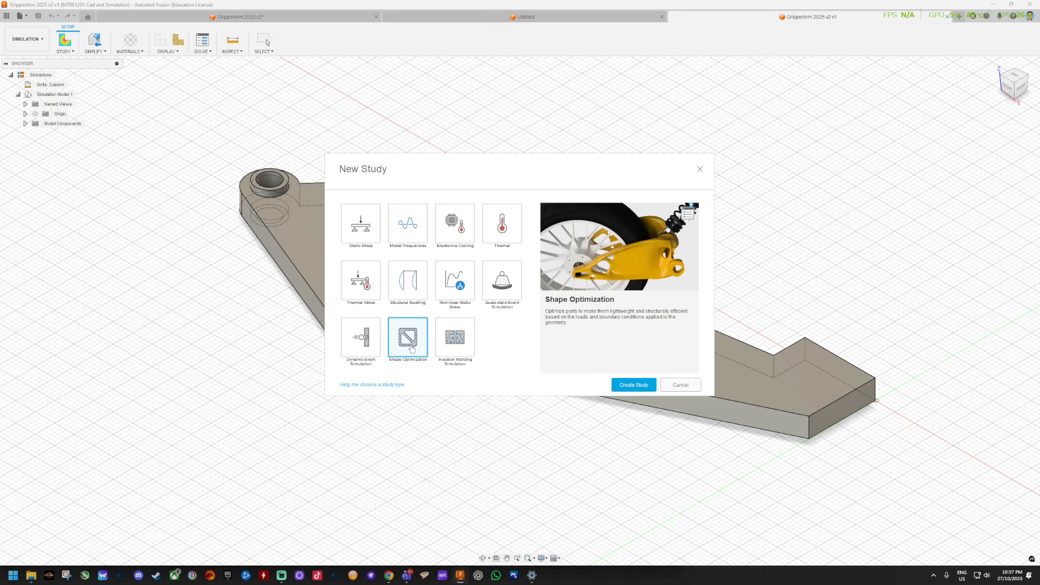
{"action": "left_click", "coordinate": [630, 388]}
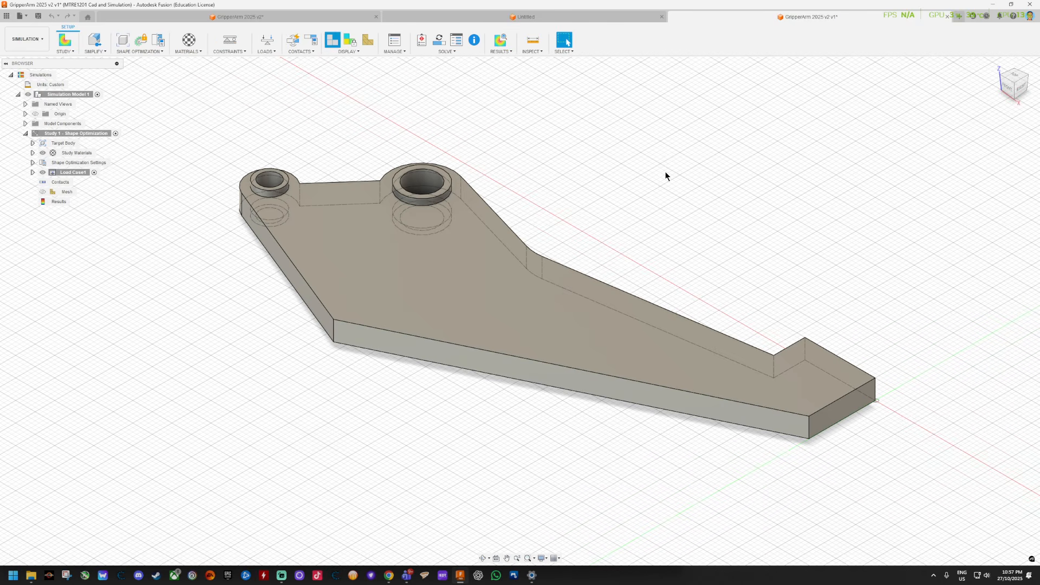
Review the study material assignment and accept it as Same as Model with steel and yield strength.
{"action": "left_click", "coordinate": [190, 39]}
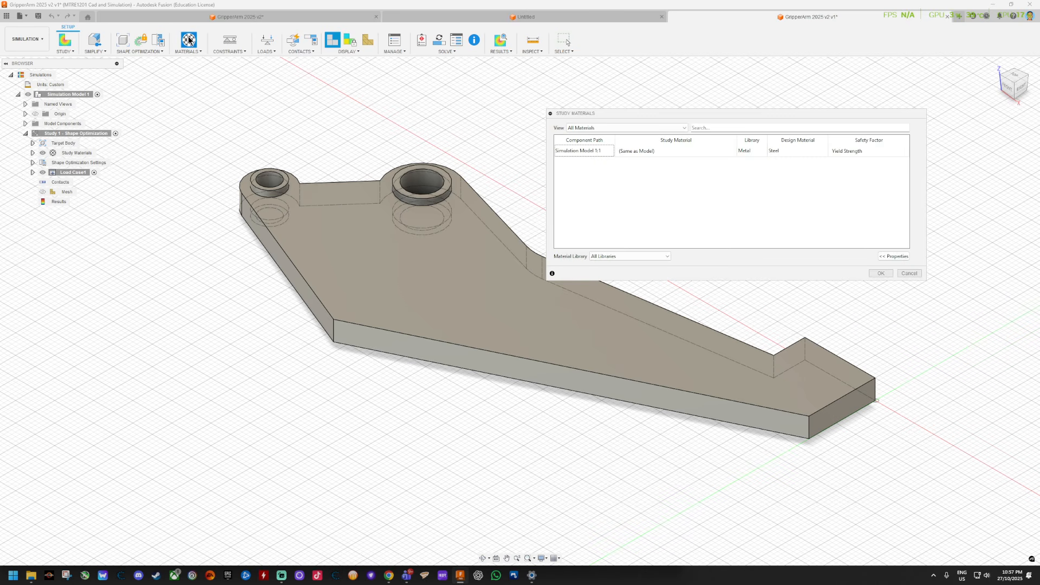
{"action": "left_click_drag", "start_coordinate": [674, 113], "coordinate": [575, 121]}
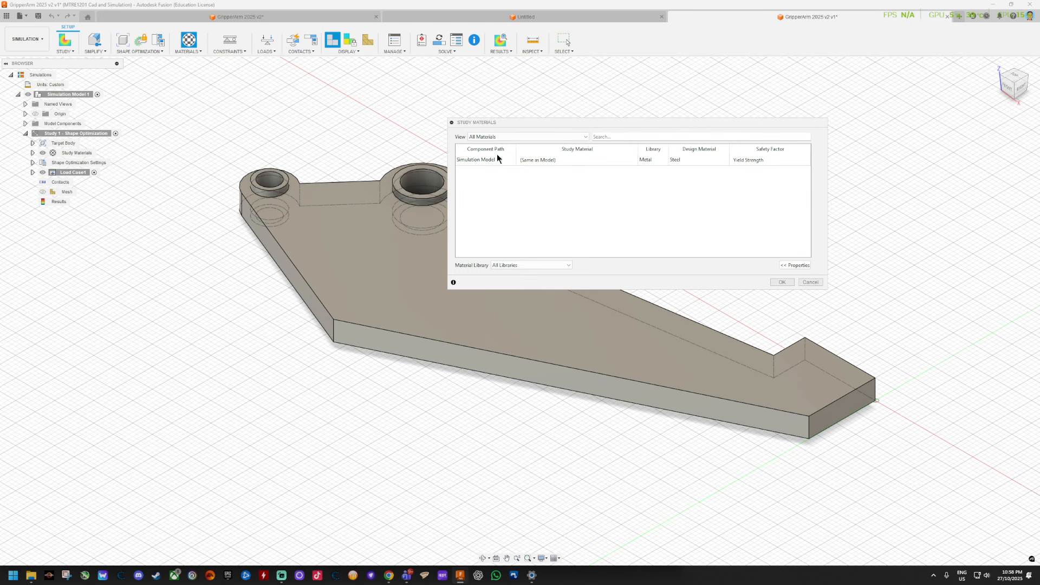
{"action": "left_click", "coordinate": [783, 283]}
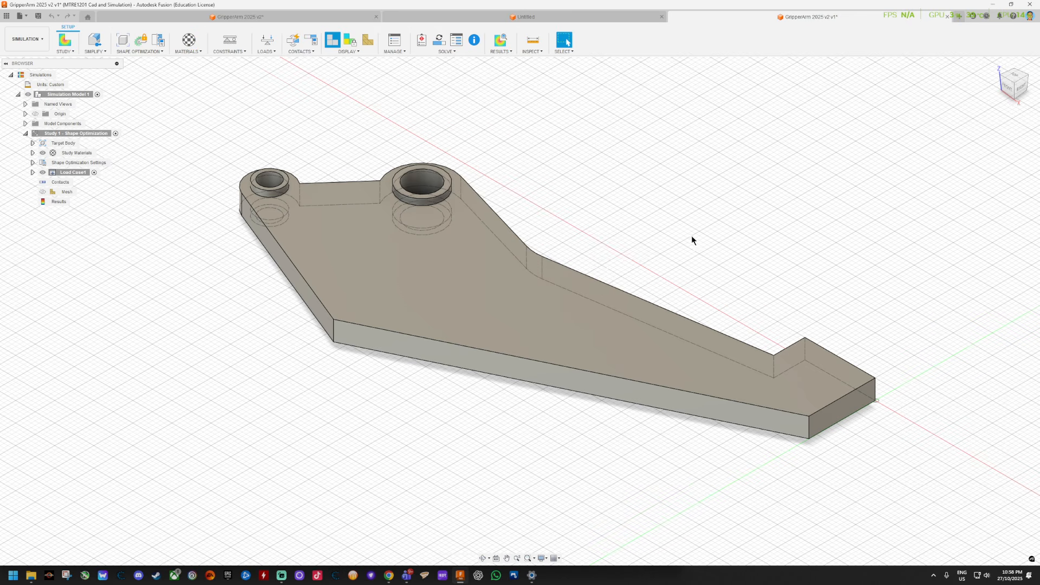
Apply a Pin constraint with radial and axial fixing to the inner faces of both arm holes.
{"action": "left_click", "coordinate": [228, 44]}
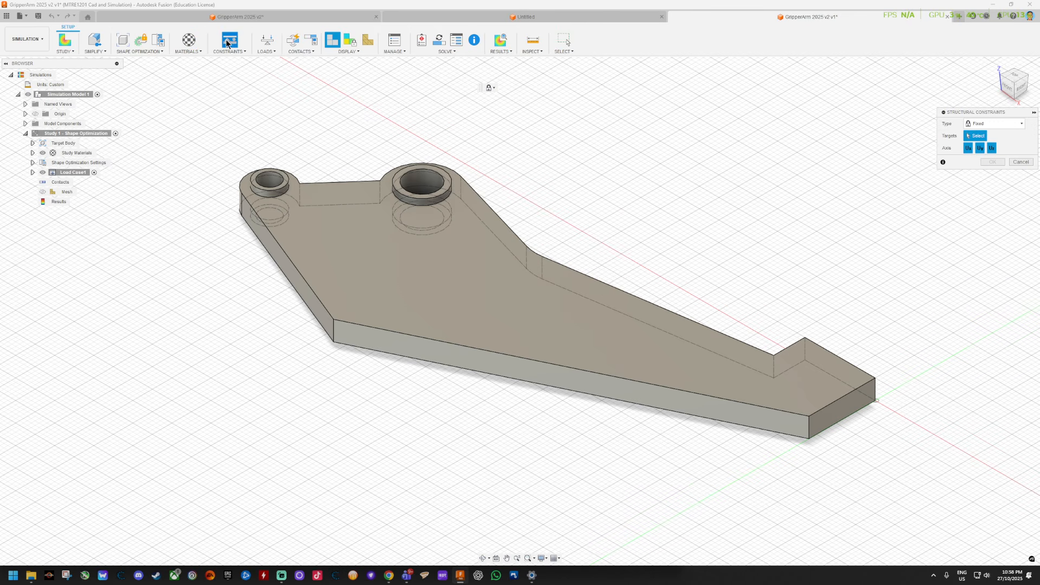
{"action": "left_click", "coordinate": [430, 177]}
{"action": "left_click", "coordinate": [274, 179]}
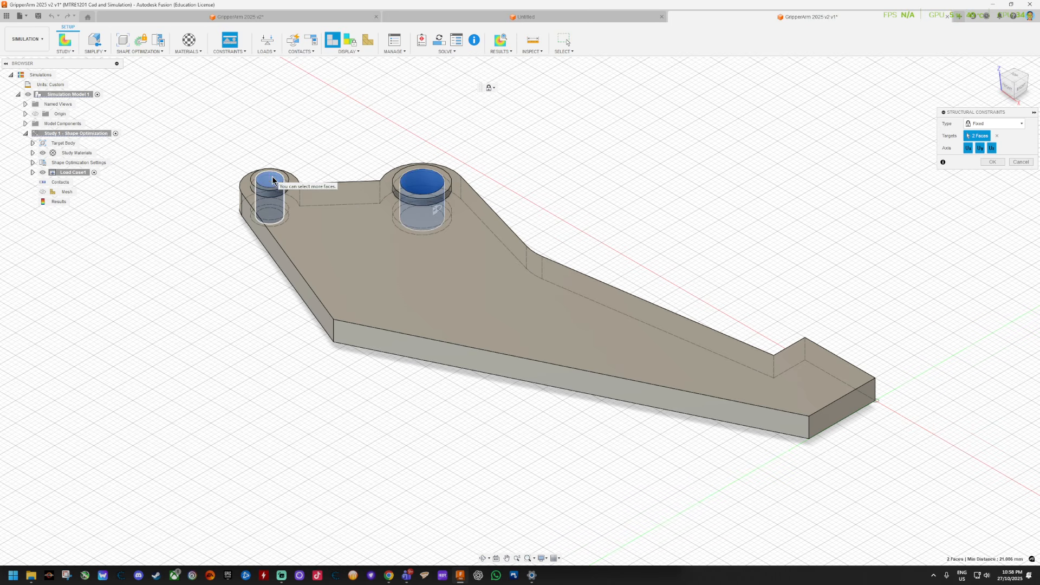
{"action": "left_click", "coordinate": [987, 124]}
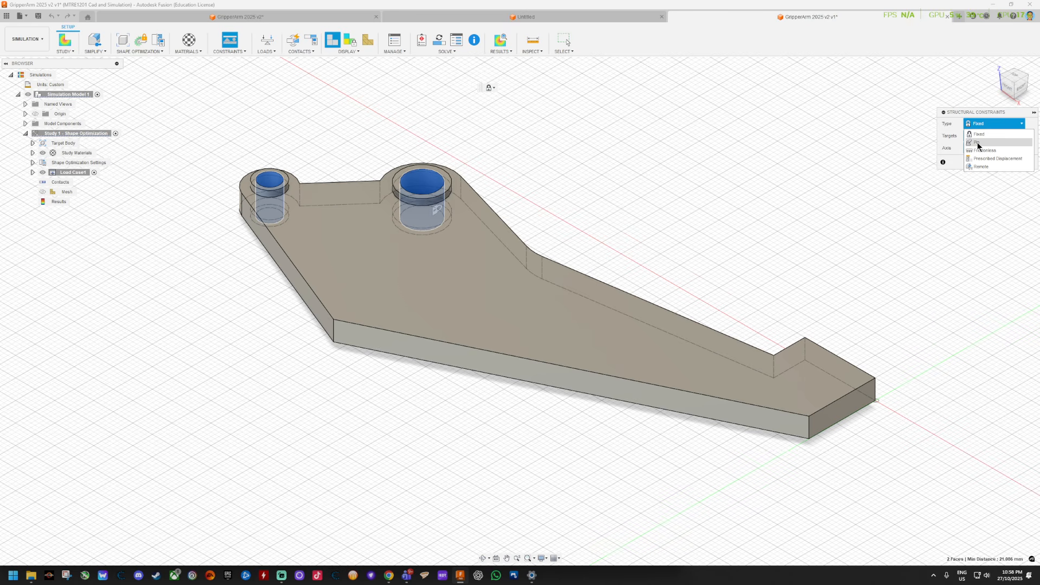
{"action": "left_click", "coordinate": [977, 142]}
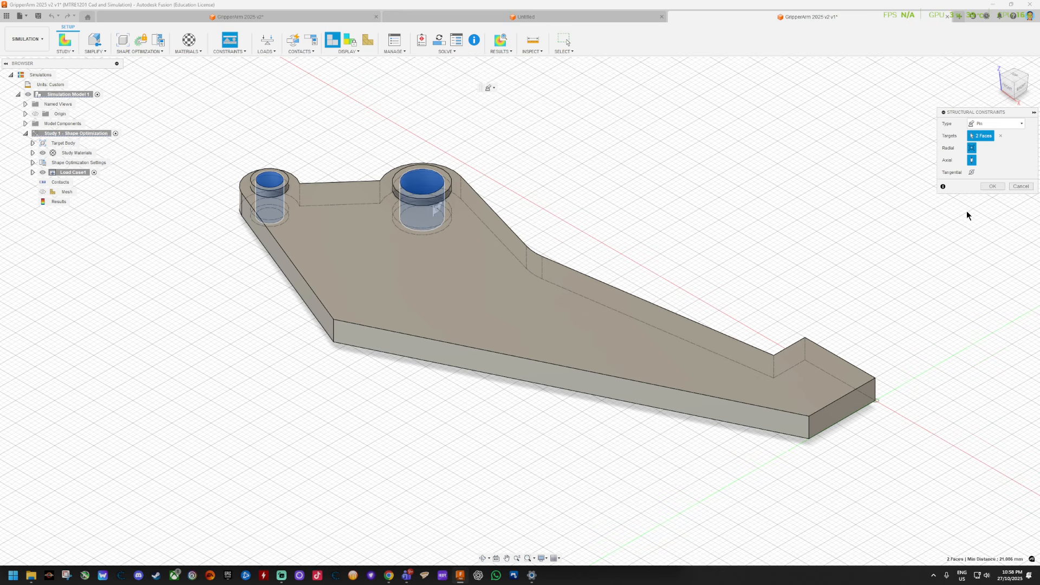
{"action": "left_click", "coordinate": [992, 186]}
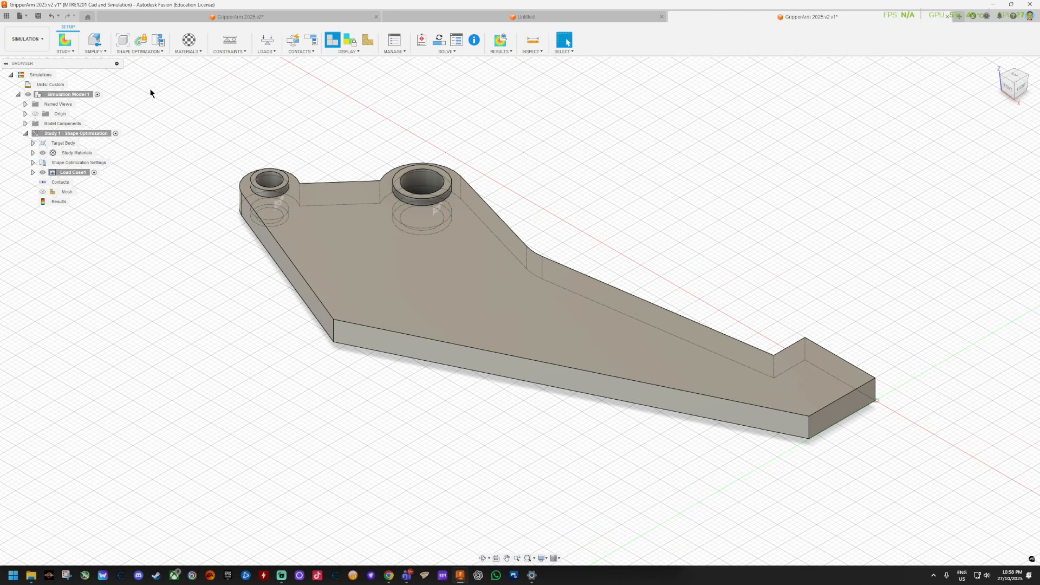
Add a cylindrical preserve region with an 8 mm radius around the larger hole of the arm.
{"action": "left_click", "coordinate": [138, 52]}
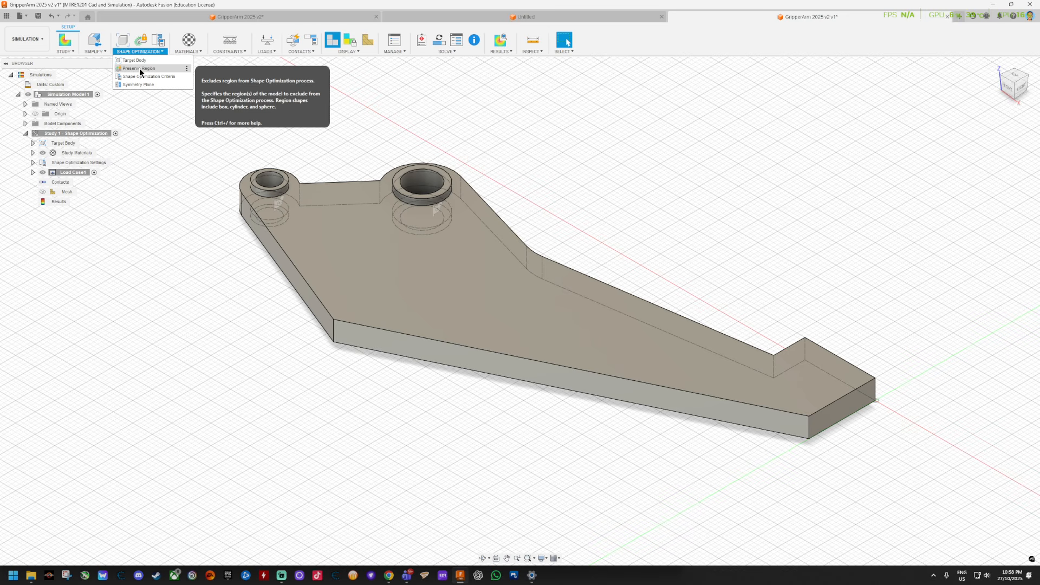
{"action": "left_click", "coordinate": [139, 68]}
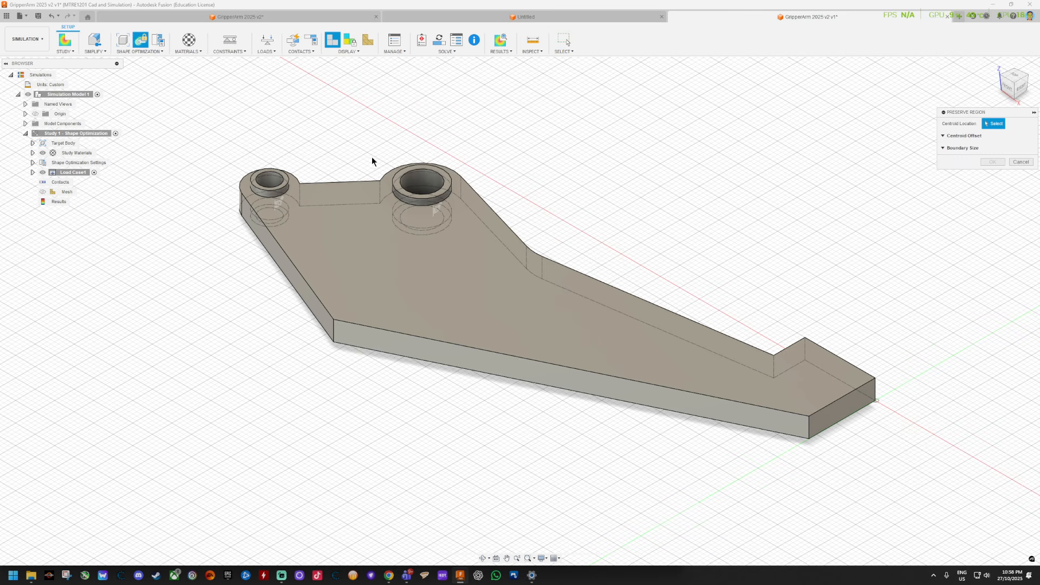
{"action": "scroll", "coordinate": [420, 181], "scroll_direction": "up", "scroll_amount": 2}
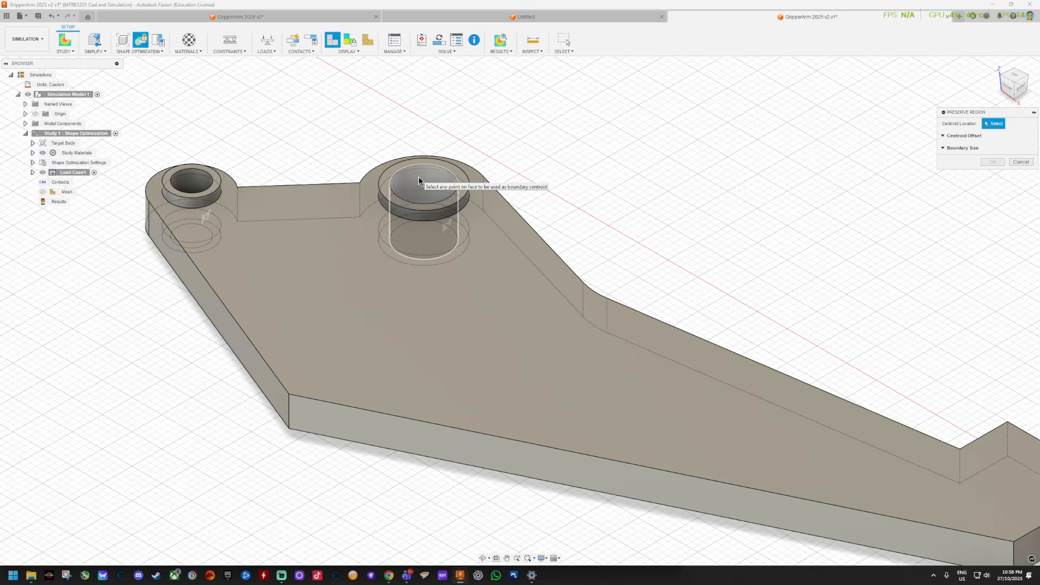
{"action": "left_click", "coordinate": [421, 182]}
{"action": "left_click_drag", "start_coordinate": [1009, 234], "coordinate": [973, 236]}
{"action": "type", "text": "8"}
{"action": "key", "text": "Tab"}
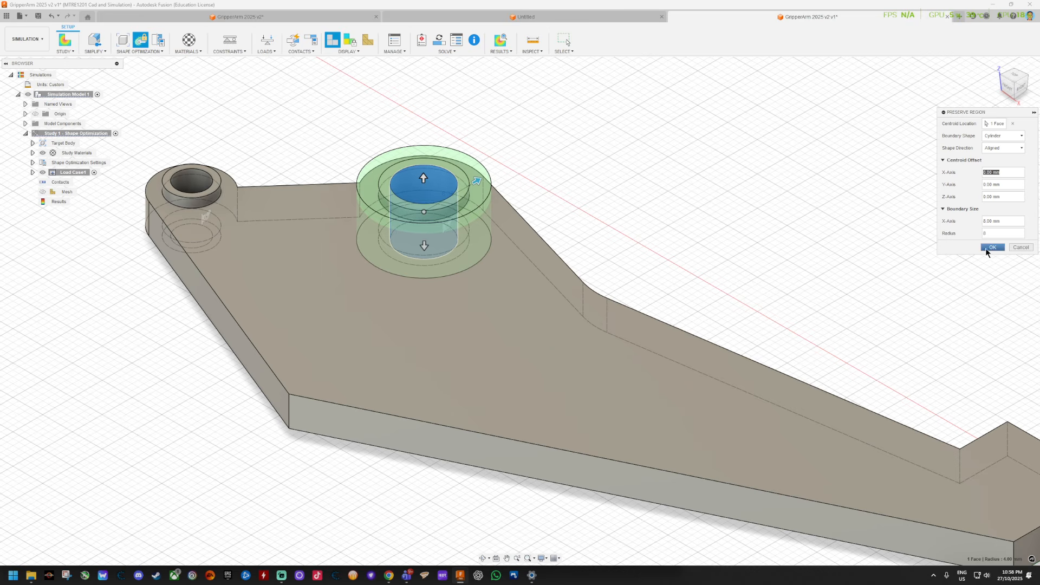
{"action": "scroll", "coordinate": [239, 139], "scroll_direction": "up", "scroll_amount": 3}
{"action": "scroll", "coordinate": [433, 135], "scroll_direction": "up", "scroll_amount": 2}
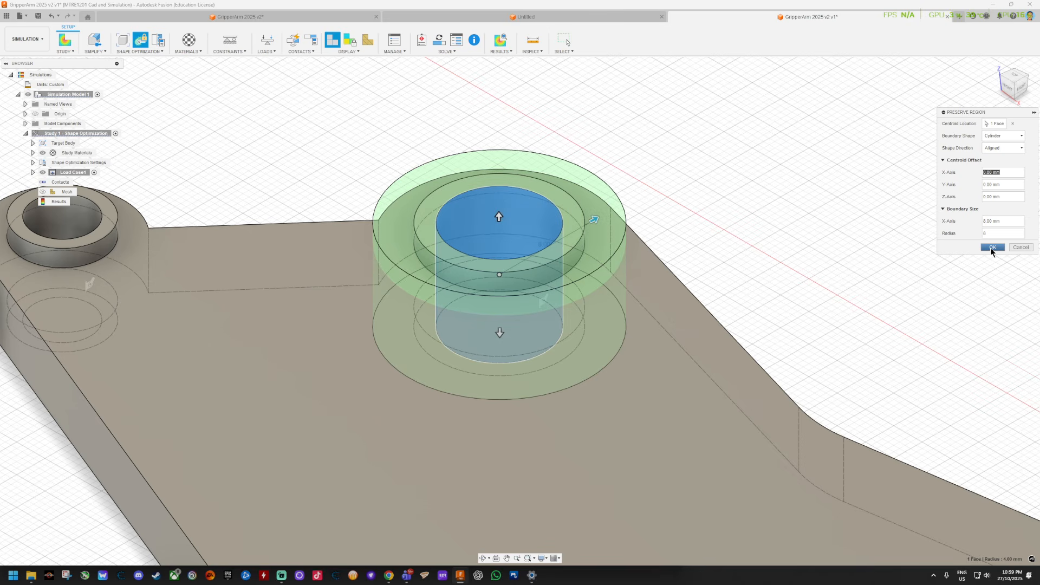
{"action": "left_click", "coordinate": [990, 248]}
Add a cylindrical preserve region with a 6 mm radius around the smaller hole of the arm.
{"action": "scroll", "coordinate": [106, 282], "scroll_direction": "down", "scroll_amount": 2}
{"action": "scroll", "coordinate": [106, 282], "scroll_direction": "down", "scroll_amount": 2}
{"action": "scroll", "coordinate": [40, 235], "scroll_direction": "up", "scroll_amount": 6}
{"action": "scroll", "coordinate": [42, 252], "scroll_direction": "up", "scroll_amount": 2}
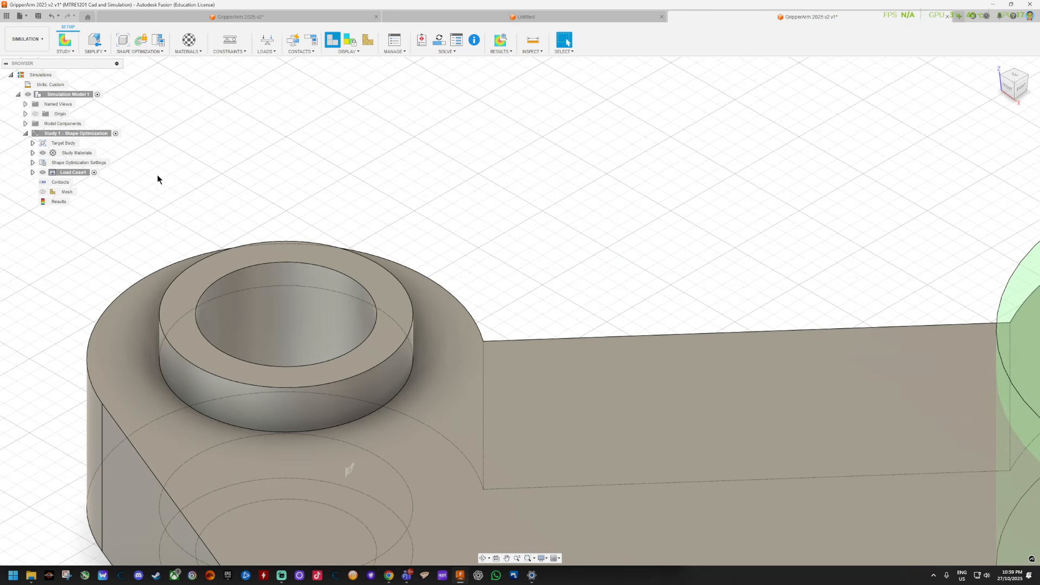
{"action": "left_click", "coordinate": [141, 42]}
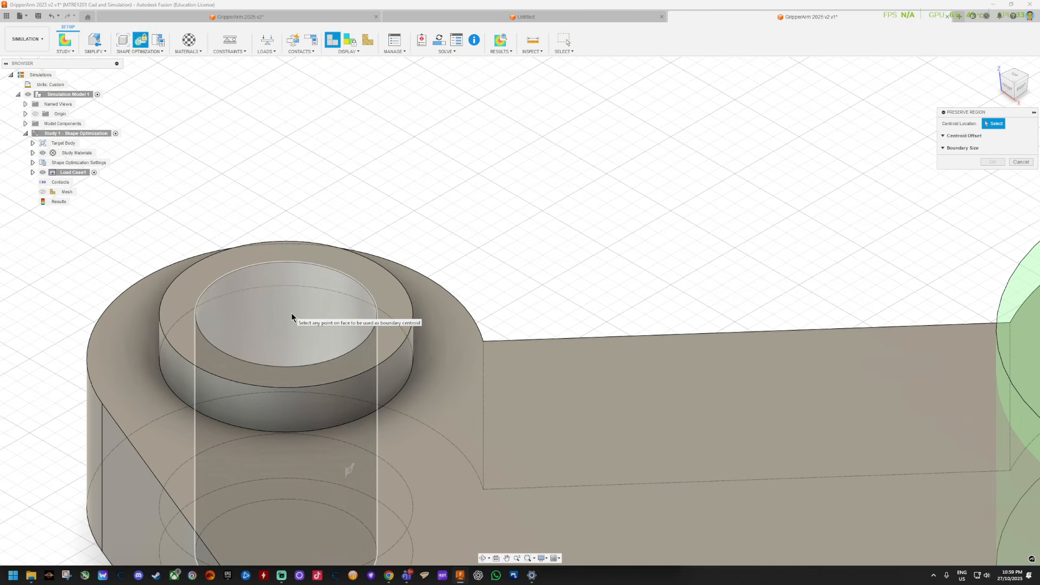
{"action": "left_click", "coordinate": [292, 314]}
{"action": "left_click_drag", "start_coordinate": [988, 235], "coordinate": [970, 239]}
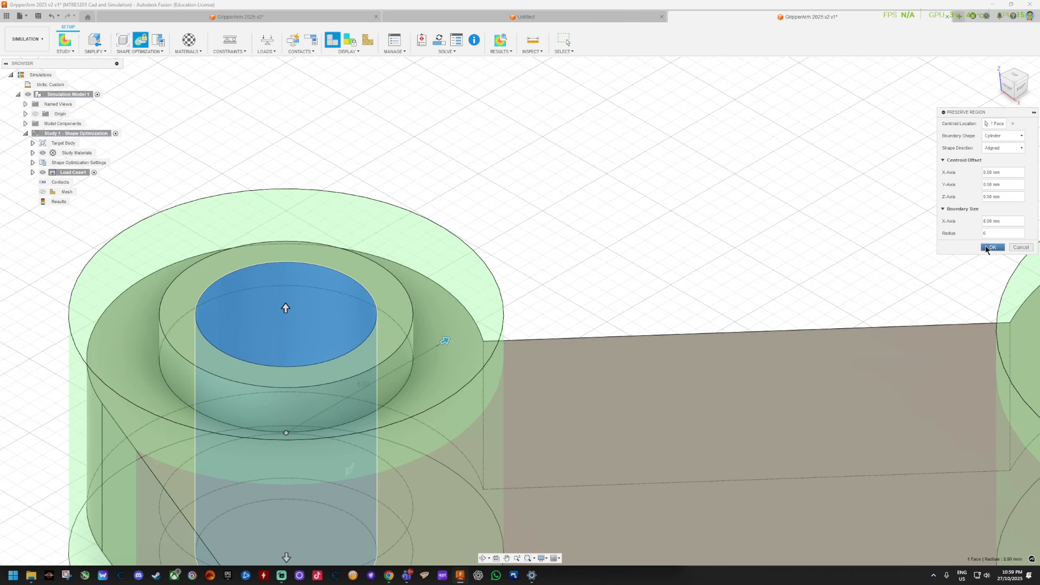
{"action": "left_click", "coordinate": [991, 247]}
{"action": "scroll", "coordinate": [592, 366], "scroll_direction": "down", "scroll_amount": 8}
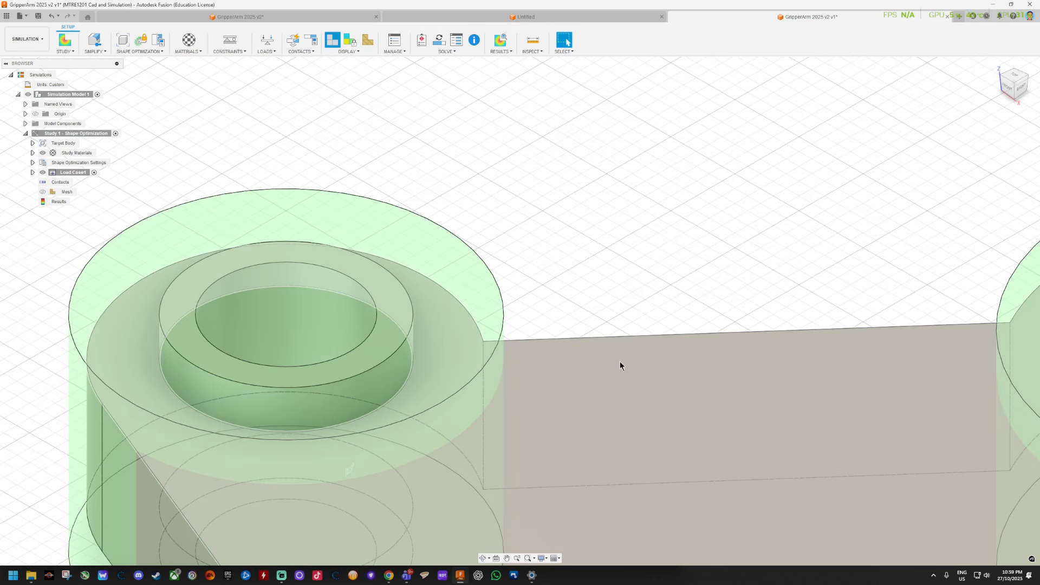
{"action": "scroll", "coordinate": [976, 460], "scroll_direction": "up", "scroll_amount": 3}
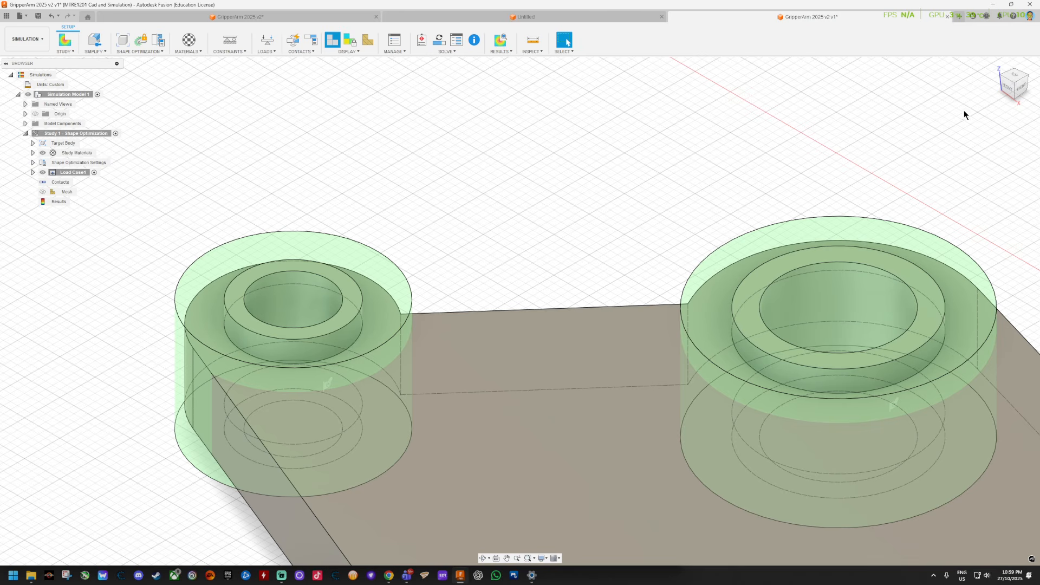
{"action": "left_click", "coordinate": [993, 66]}
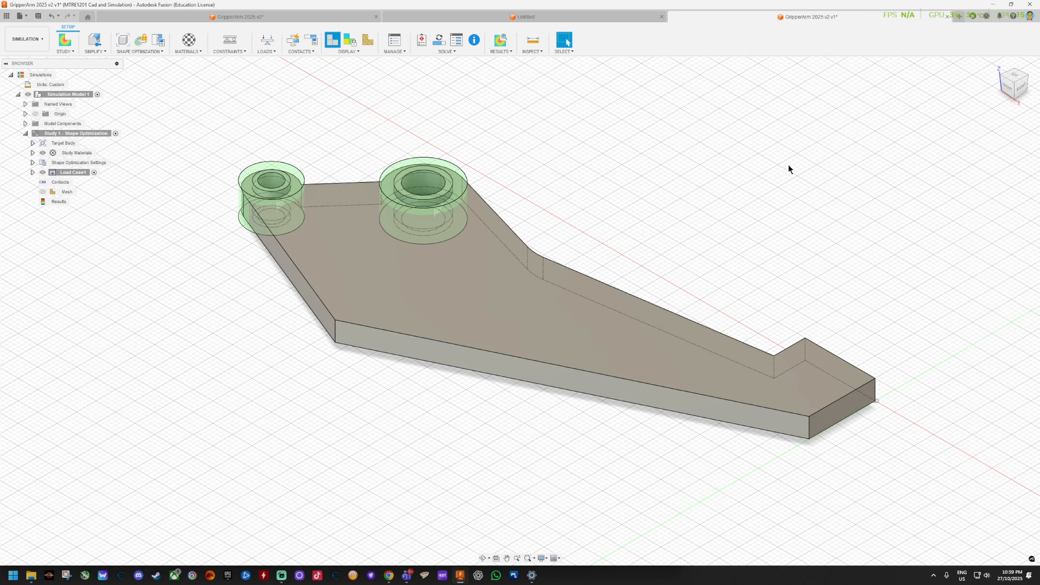
Apply a 500 N force load normal to the narrow gripping face at the arm's tip, pushing into the part.
{"action": "left_click", "coordinate": [1028, 80]}
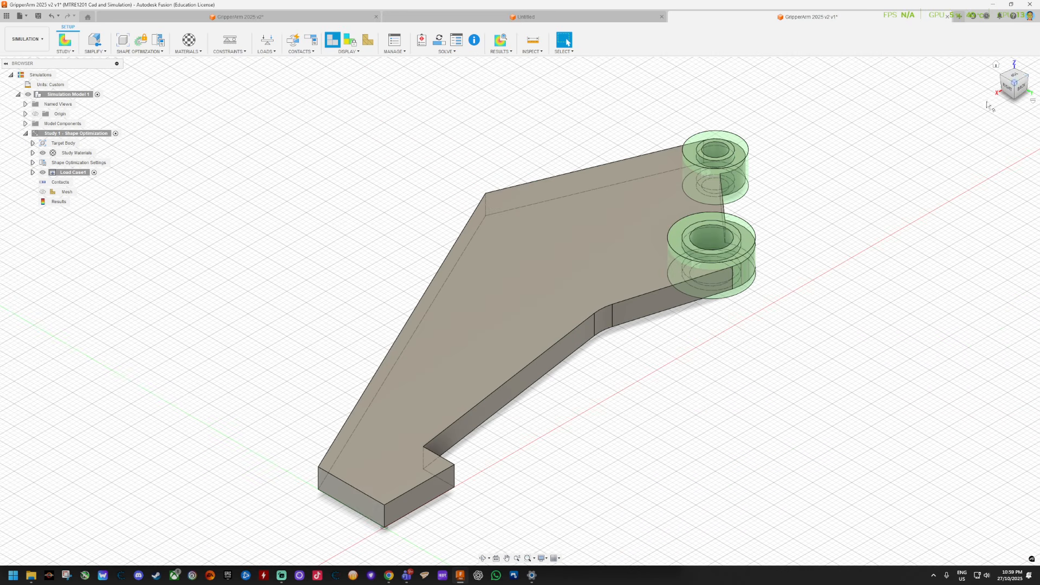
{"action": "left_click", "coordinate": [268, 44]}
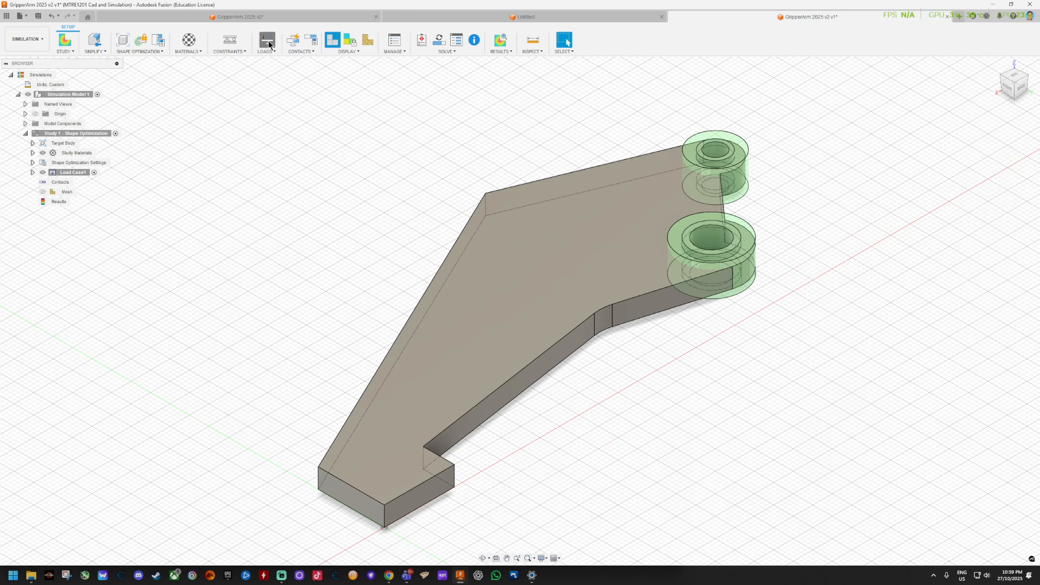
{"action": "left_click", "coordinate": [418, 499]}
{"action": "left_click", "coordinate": [1002, 172]}
{"action": "type", "text": "500"}
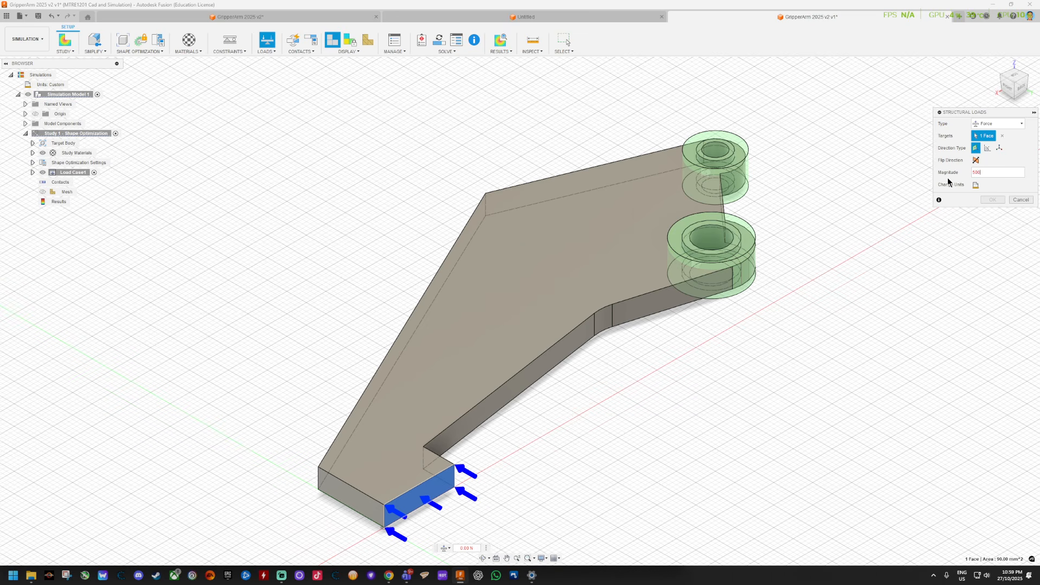
{"action": "type", "text": " N"}
{"action": "left_click", "coordinate": [993, 200]}
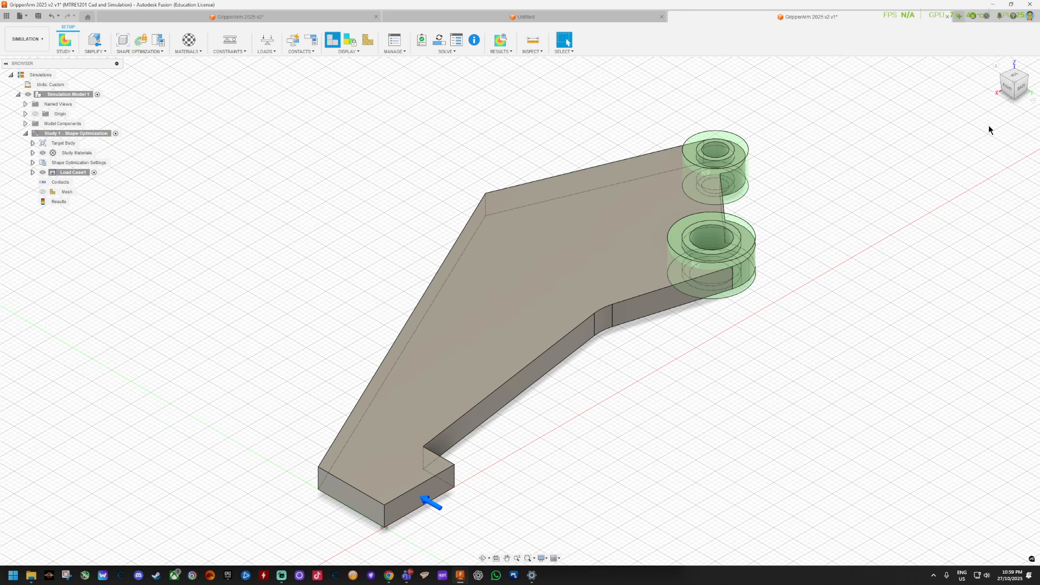
Refine the study mesh by setting the model-based average element size below 3%, accepting the overly fine mesh.
{"action": "left_click", "coordinate": [995, 65]}
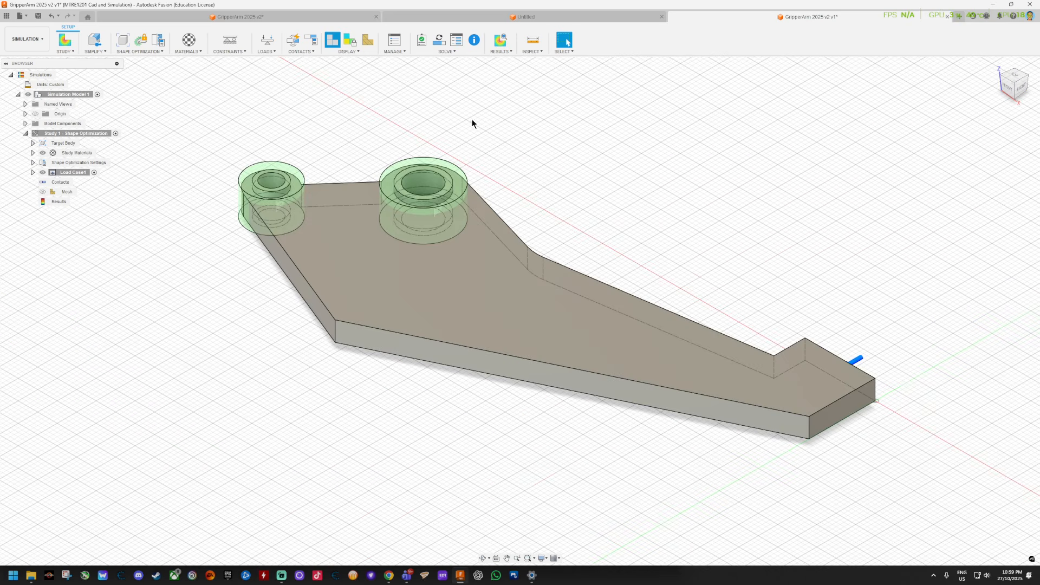
{"action": "left_click", "coordinate": [396, 50]}
{"action": "left_click", "coordinate": [402, 61]}
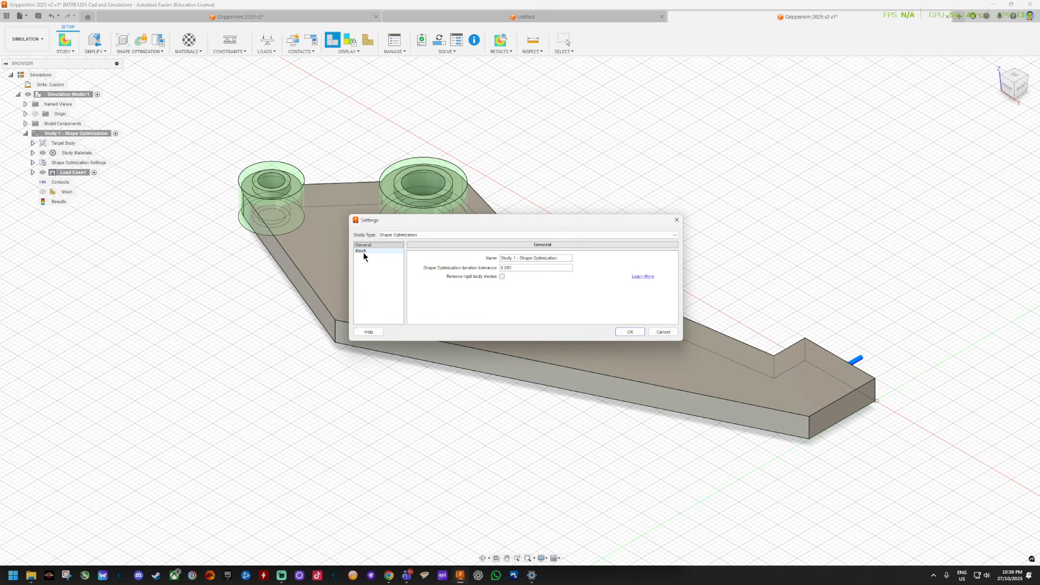
{"action": "left_click", "coordinate": [363, 252]}
{"action": "left_click", "coordinate": [581, 268]}
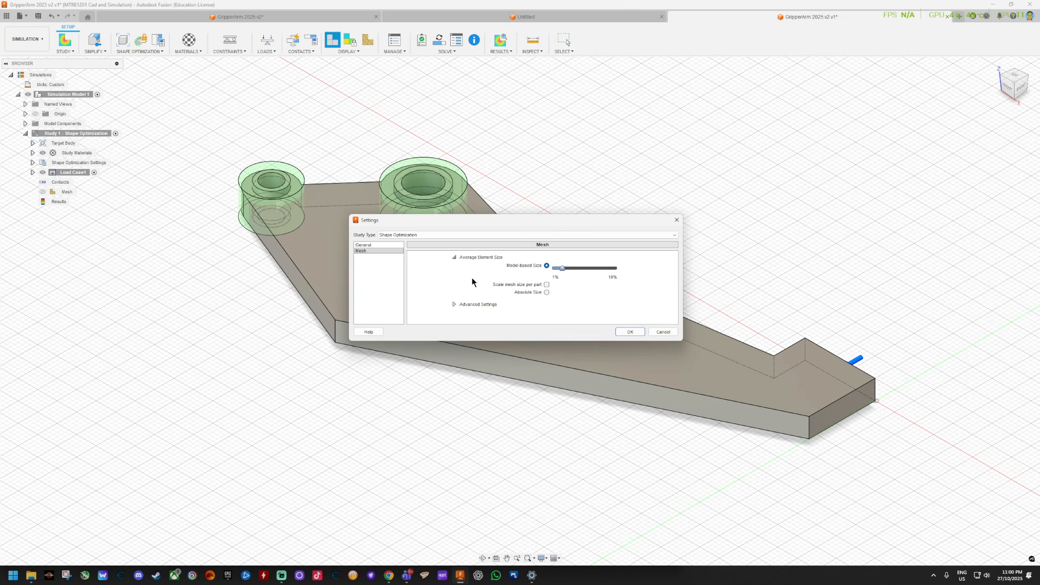
{"action": "left_click", "coordinate": [633, 330]}
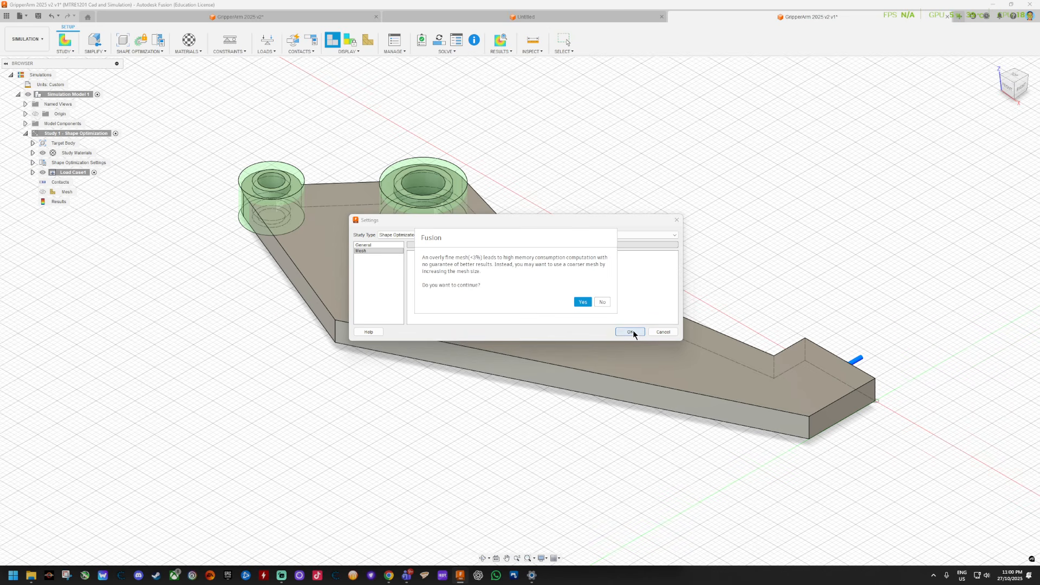
{"action": "left_click", "coordinate": [581, 302]}
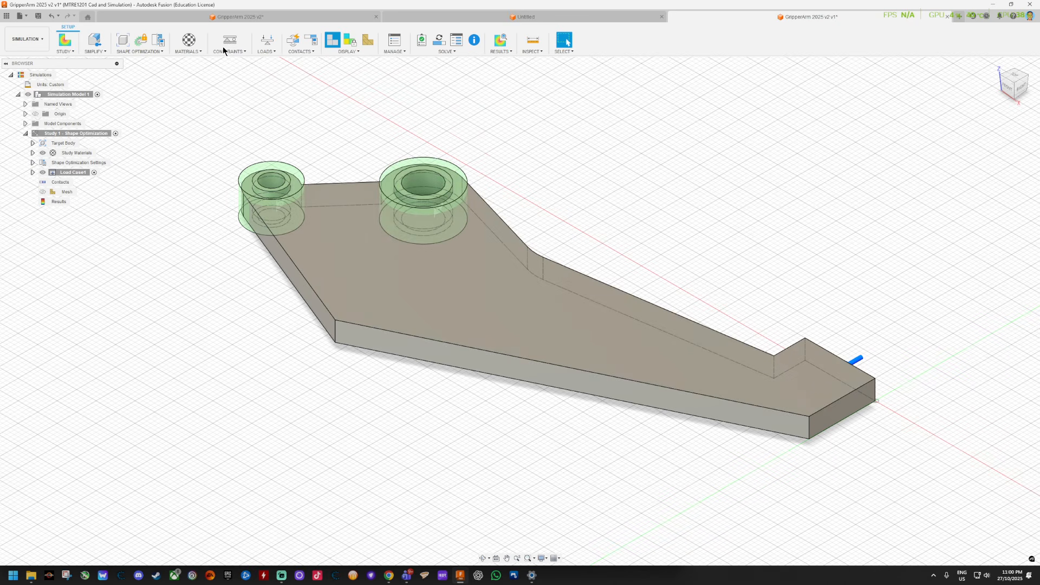
Solve Study 1 - Shape Optimization, follow its job progress until completion, and dismiss the job status and notification.
{"action": "left_click", "coordinate": [437, 43]}
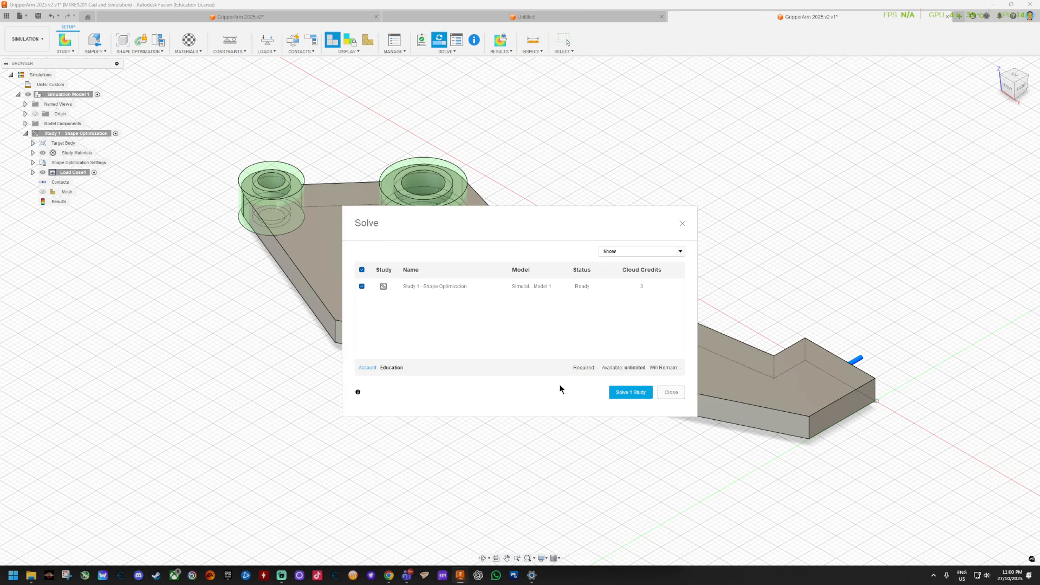
{"action": "left_click", "coordinate": [628, 392]}
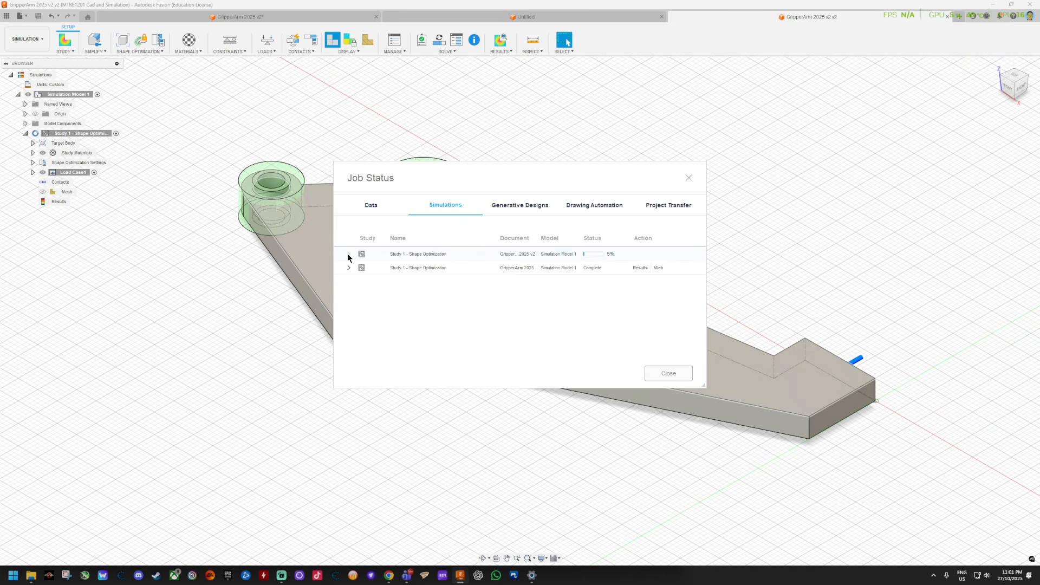
{"action": "left_click", "coordinate": [349, 255]}
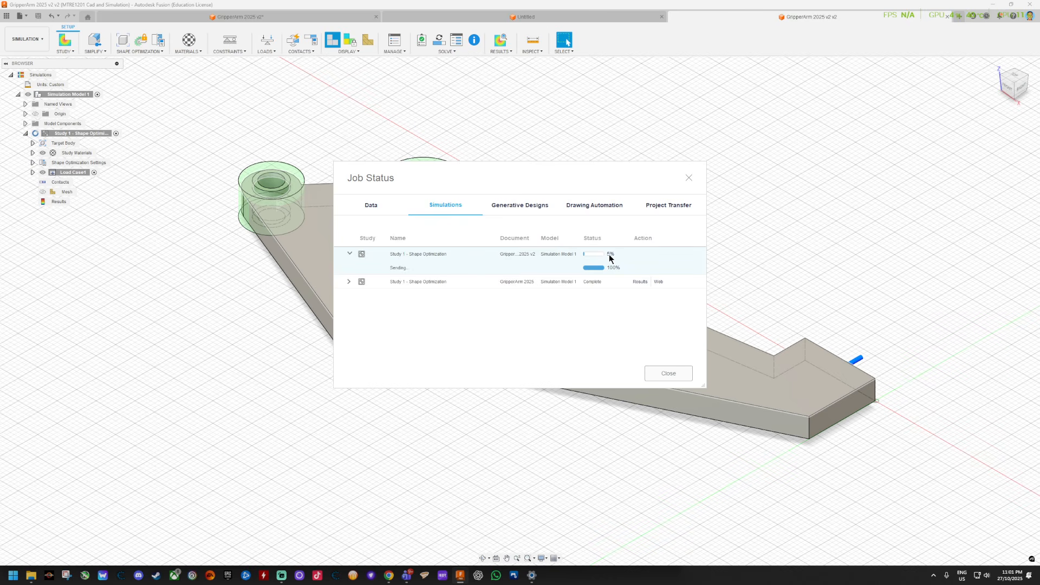
{"action": "mouse_move", "coordinate": [611, 259]}
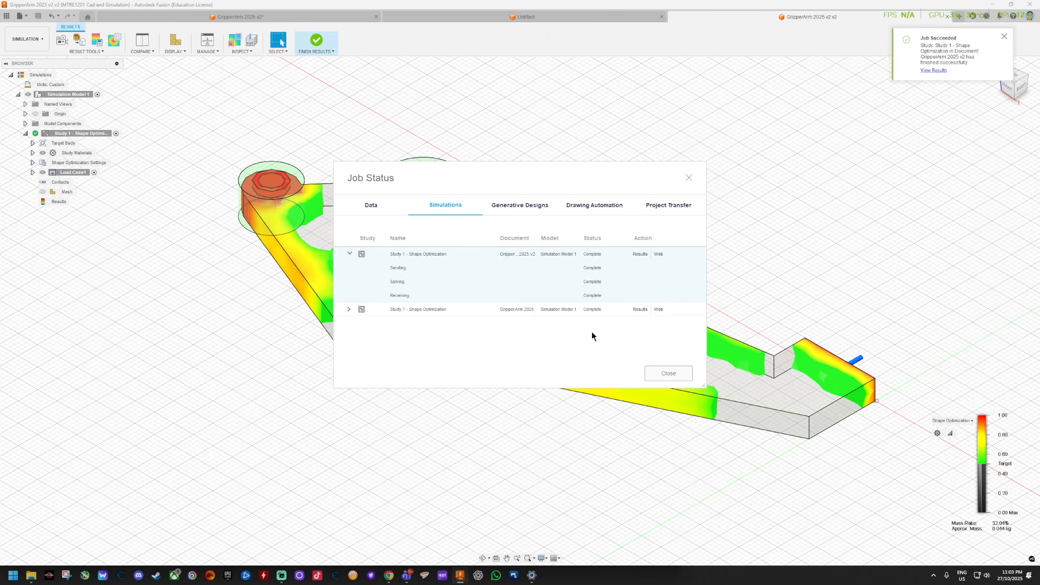
{"action": "left_click", "coordinate": [666, 372]}
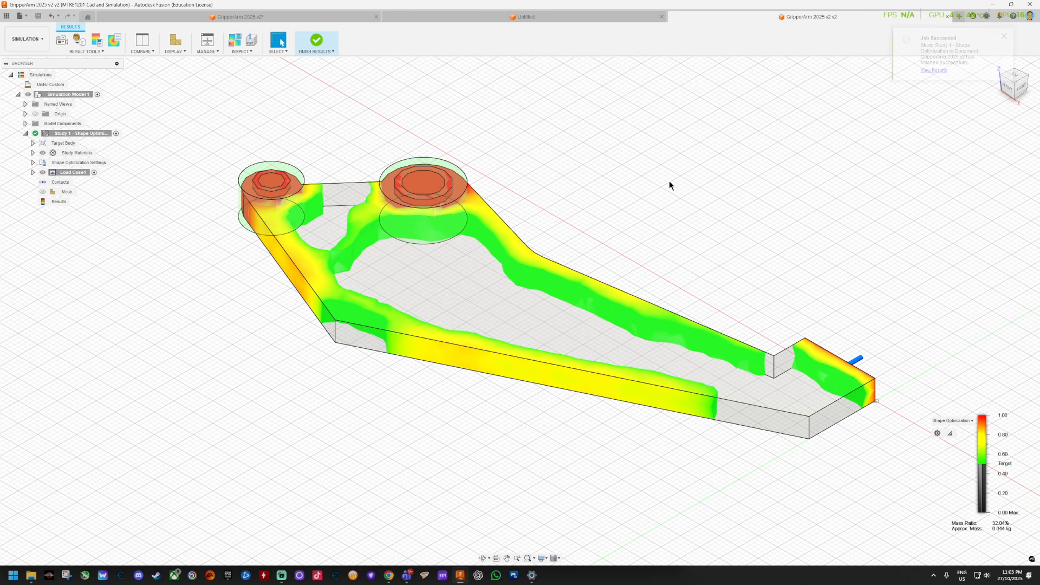
{"action": "left_click", "coordinate": [1004, 36]}
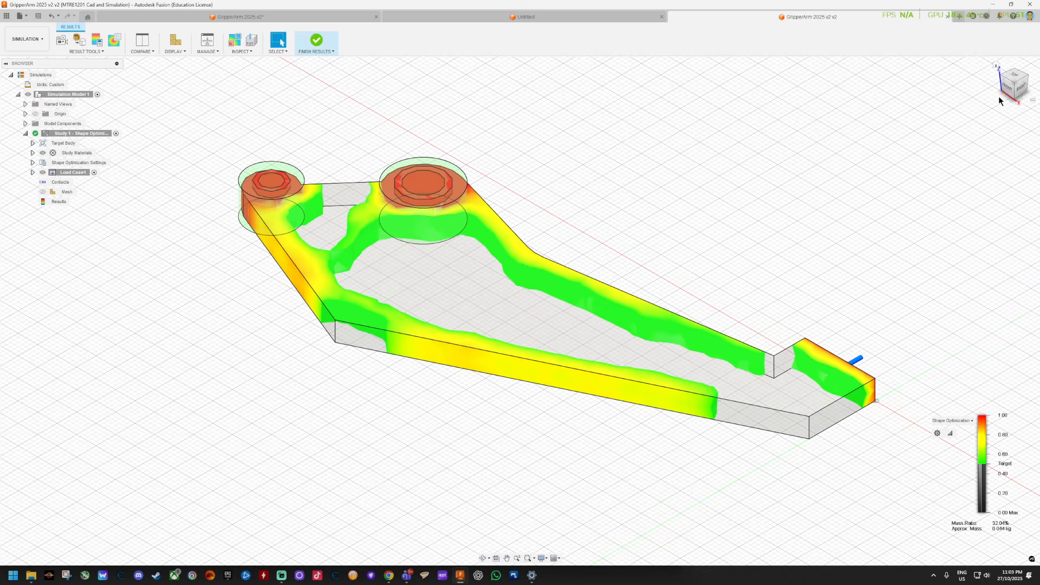
Try a near-zero threshold on the shape optimization result, then set it to about 0.36 to keep more connecting material.
{"action": "left_click", "coordinate": [1014, 79]}
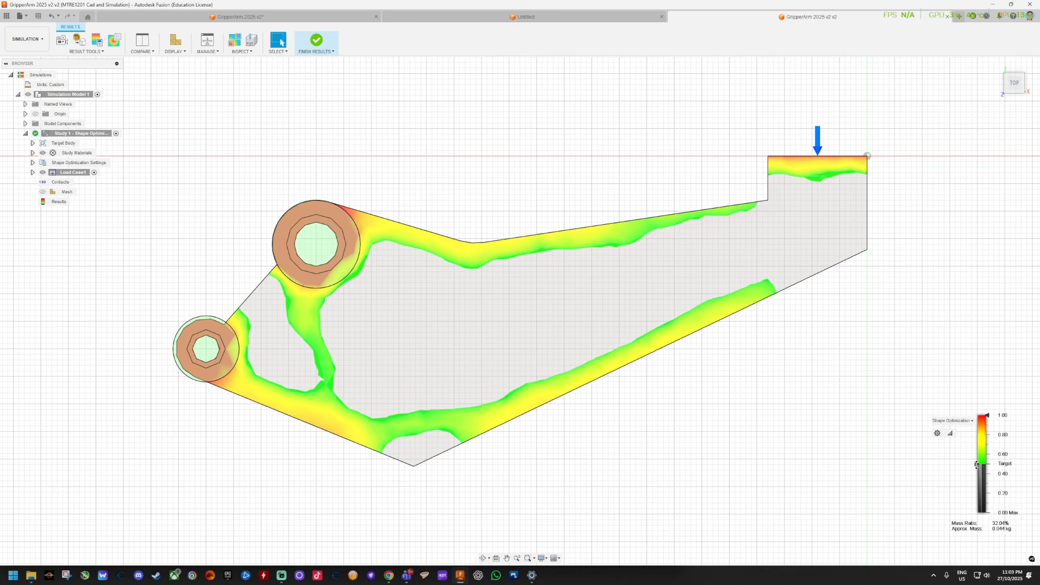
{"action": "left_click_drag", "start_coordinate": [977, 465], "coordinate": [979, 508]}
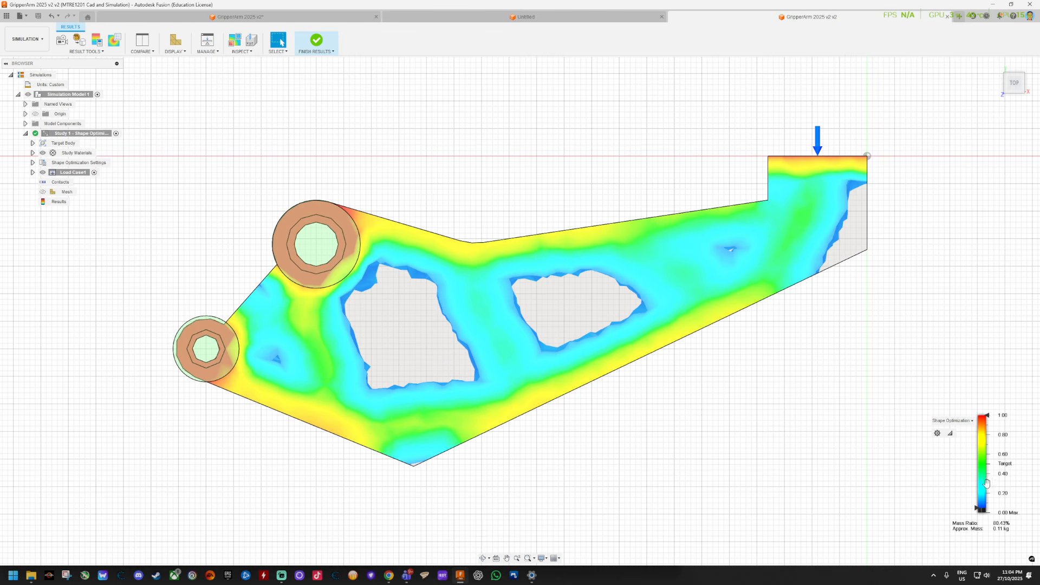
{"action": "left_click_drag", "start_coordinate": [983, 504], "coordinate": [979, 479]}
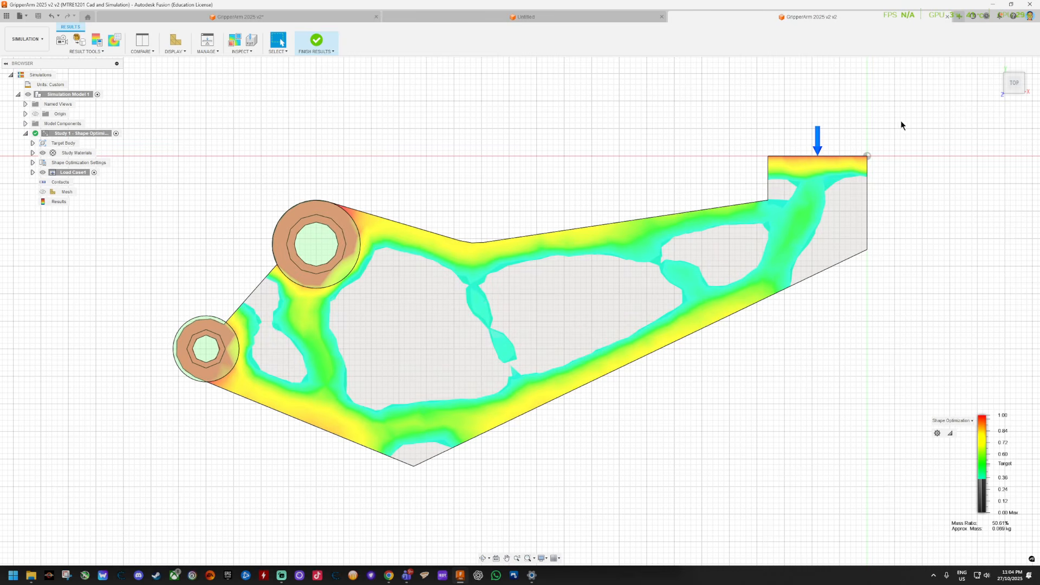
Examine the optimized shape up close around the two preserved hole regions.
{"action": "left_click", "coordinate": [996, 64]}
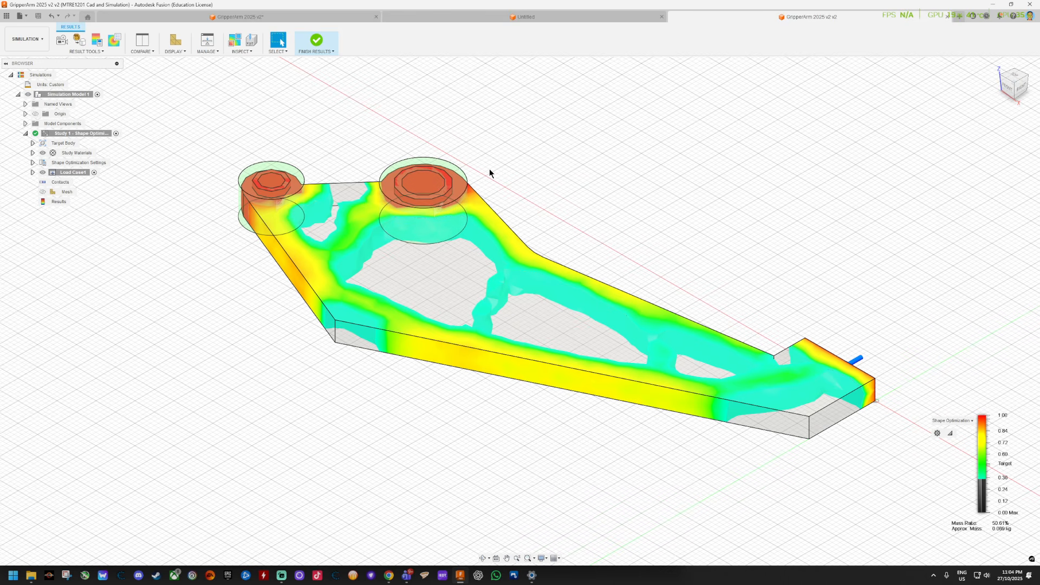
{"action": "scroll", "coordinate": [287, 168], "scroll_direction": "up", "scroll_amount": 5}
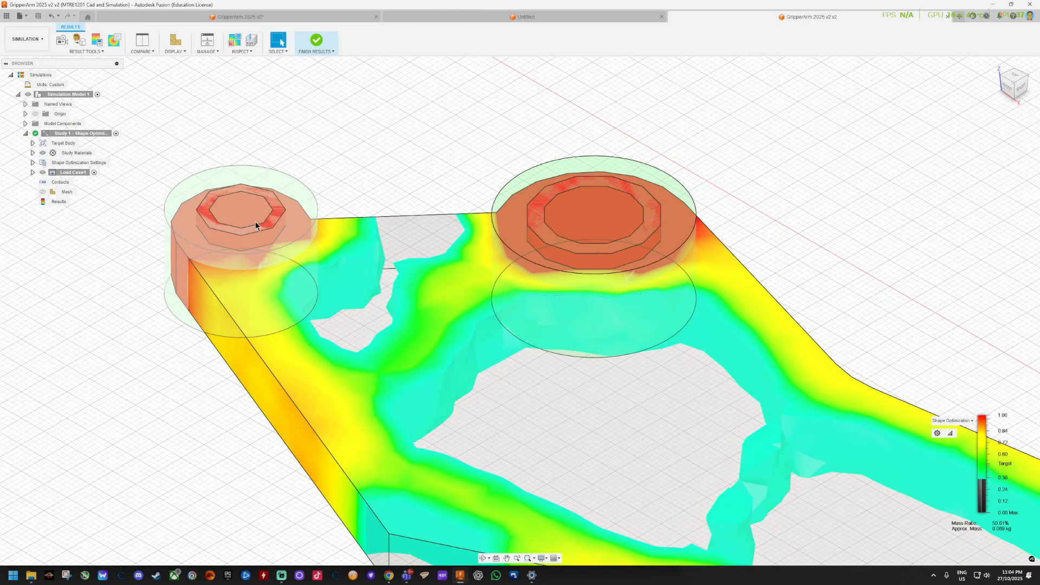
{"action": "scroll", "coordinate": [674, 273], "scroll_direction": "down", "scroll_amount": 4}
{"action": "scroll", "coordinate": [674, 270], "scroll_direction": "down", "scroll_amount": 2}
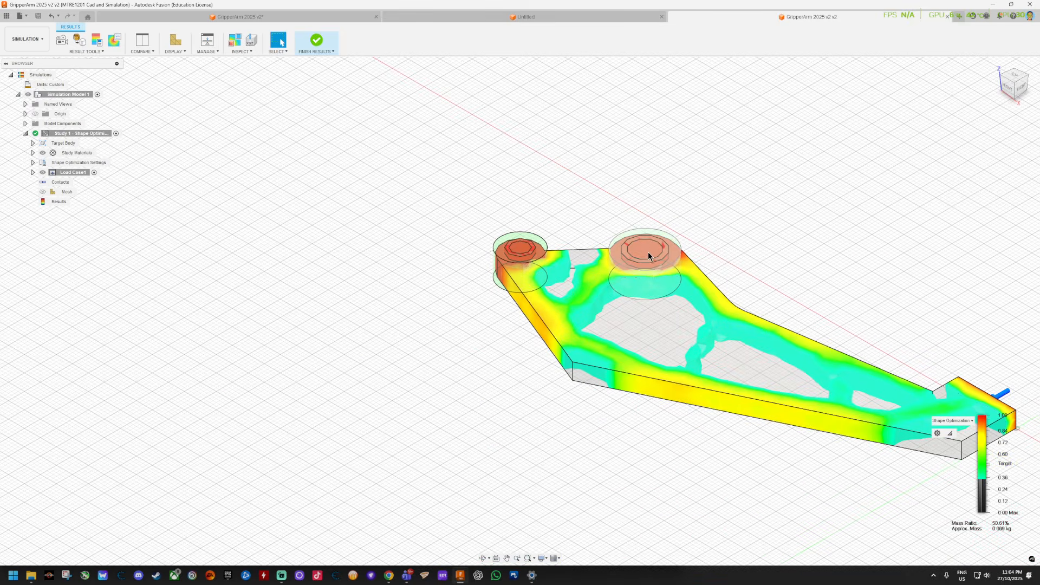
{"action": "scroll", "coordinate": [640, 244], "scroll_direction": "up", "scroll_amount": 5}
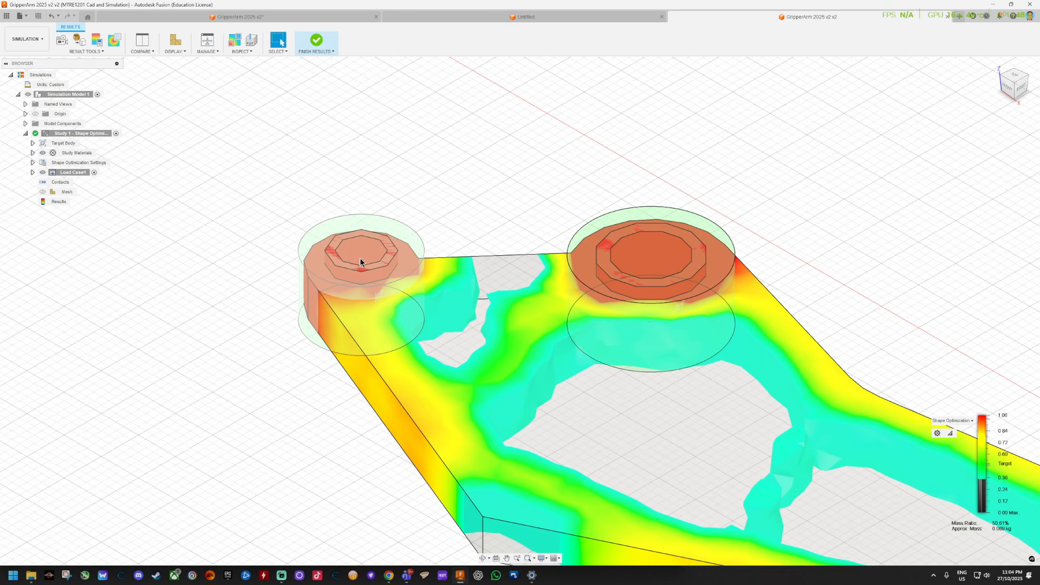
{"action": "scroll", "coordinate": [359, 258], "scroll_direction": "up", "scroll_amount": 2}
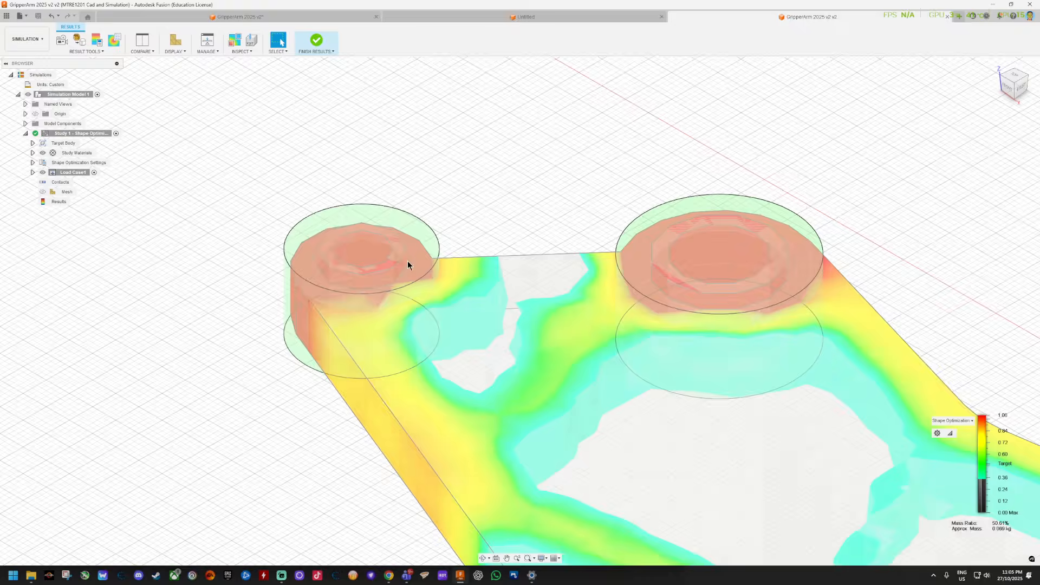
{"action": "scroll", "coordinate": [681, 265], "scroll_direction": "up", "scroll_amount": 3}
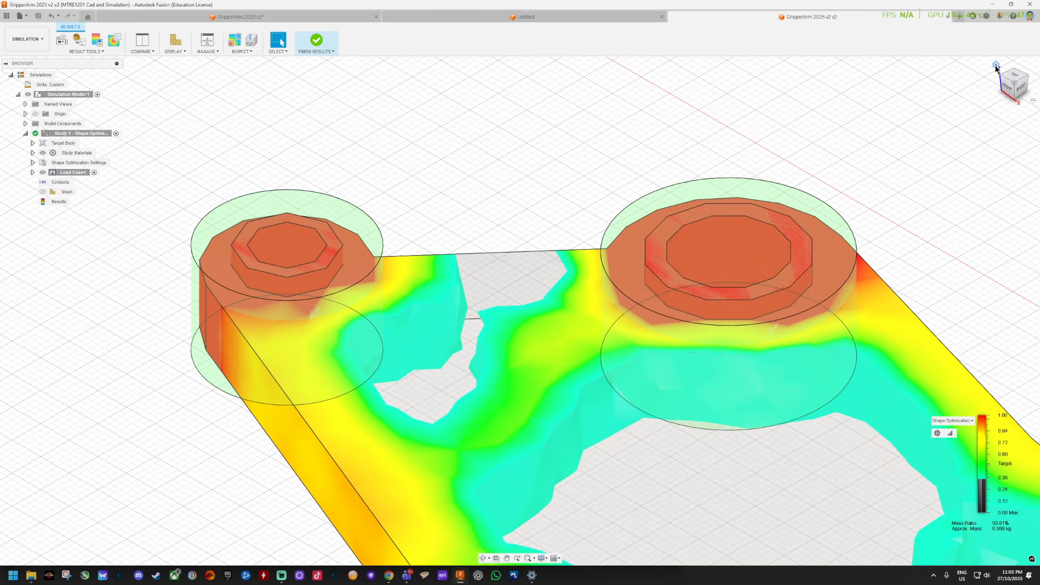
Examine the whole optimized shape in an upright top view, with the mesh overlay shown and then hidden.
{"action": "left_click", "coordinate": [995, 66]}
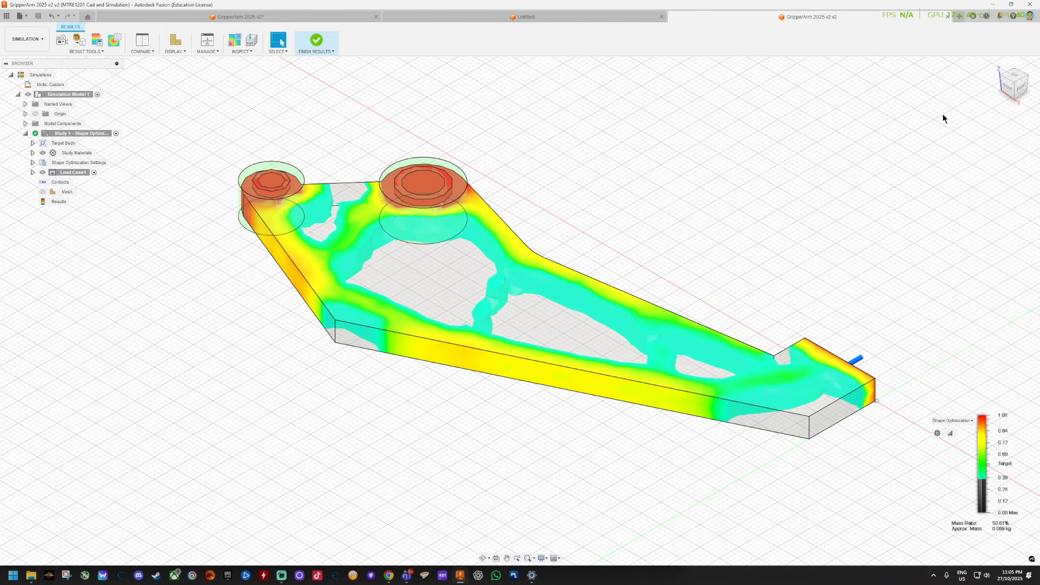
{"action": "left_click", "coordinate": [1013, 77]}
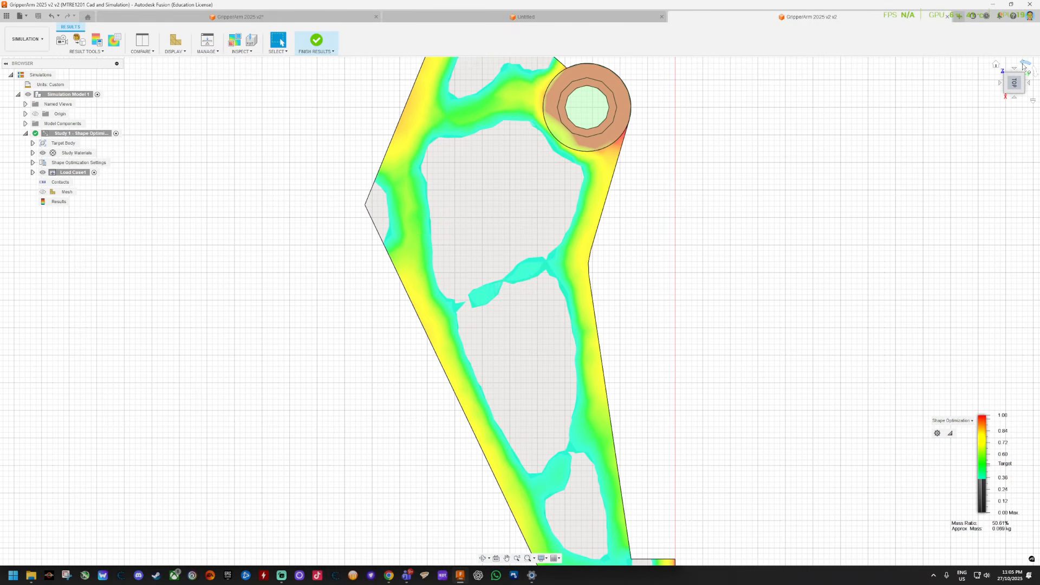
{"action": "left_click", "coordinate": [1023, 64]}
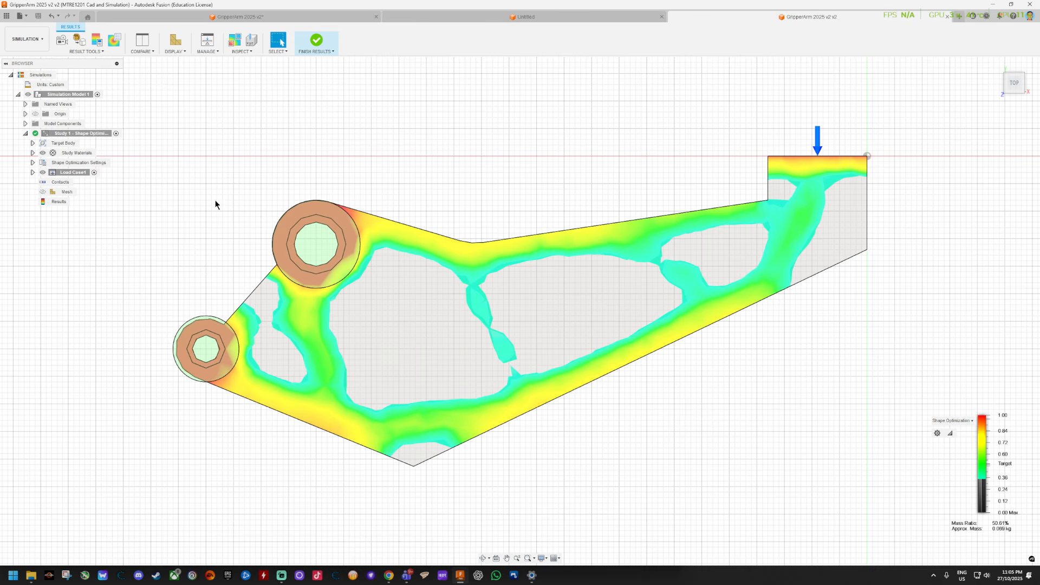
{"action": "left_click", "coordinate": [42, 192]}
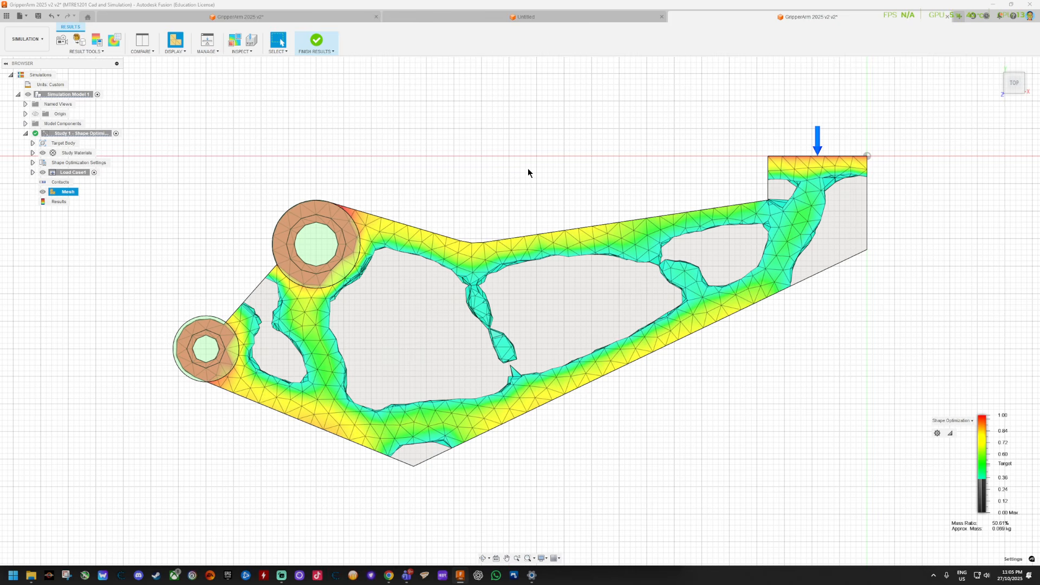
{"action": "left_click", "coordinate": [43, 192]}
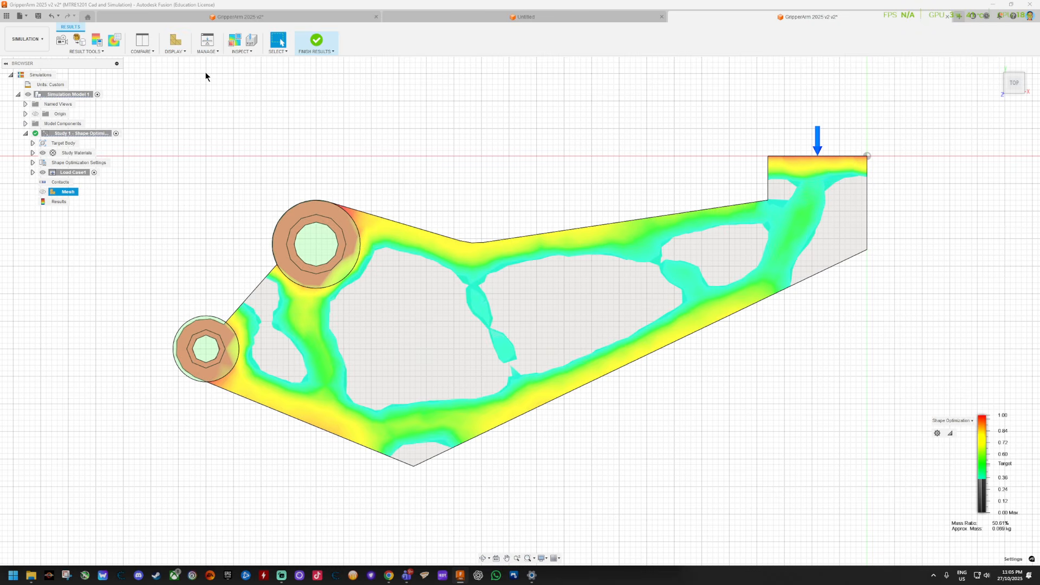
Promote the shape optimization result as a mesh object into the existing Simulation Model 1.
{"action": "left_click", "coordinate": [106, 54]}
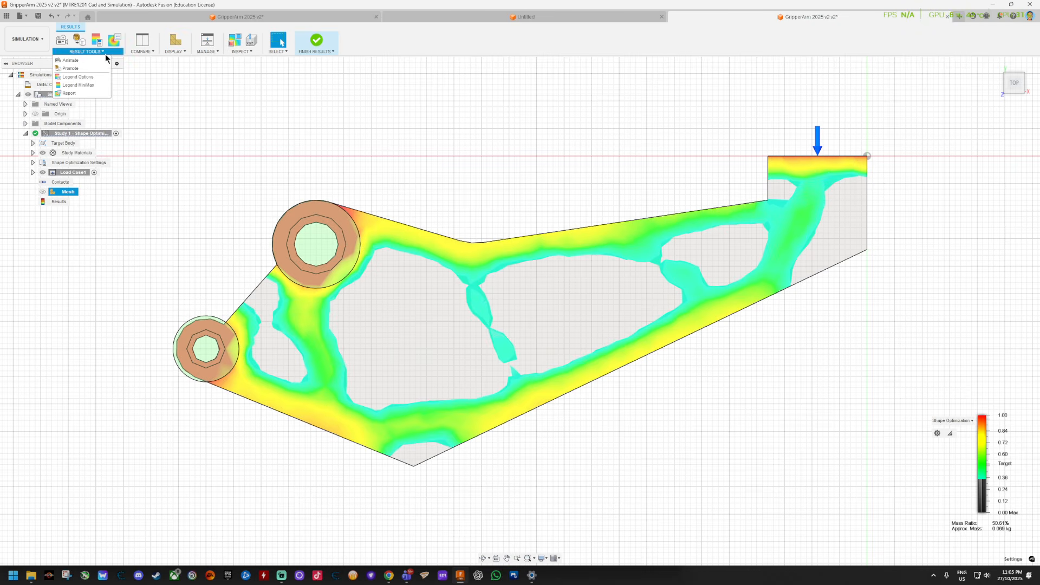
{"action": "left_click", "coordinate": [77, 69]}
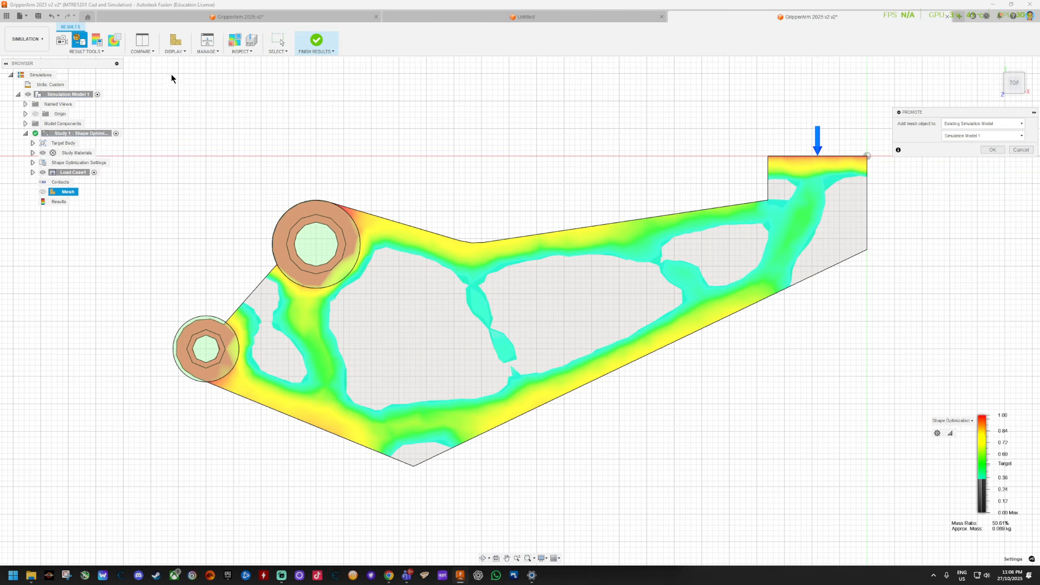
{"action": "left_click", "coordinate": [991, 149]}
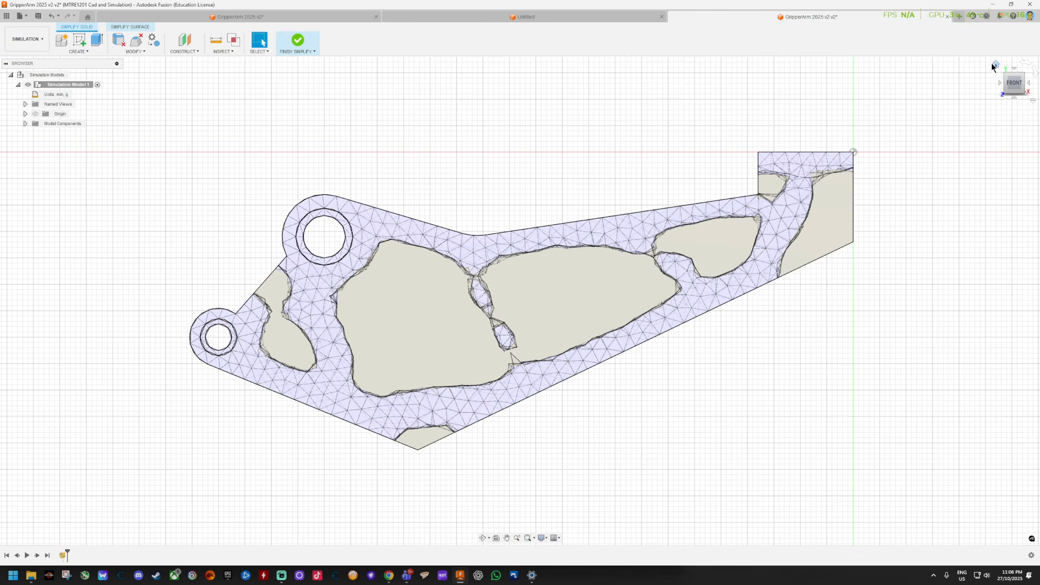
Compare the arm from the front with and without the promoted MeshBody1, leaving the mesh shown.
{"action": "left_click", "coordinate": [995, 65]}
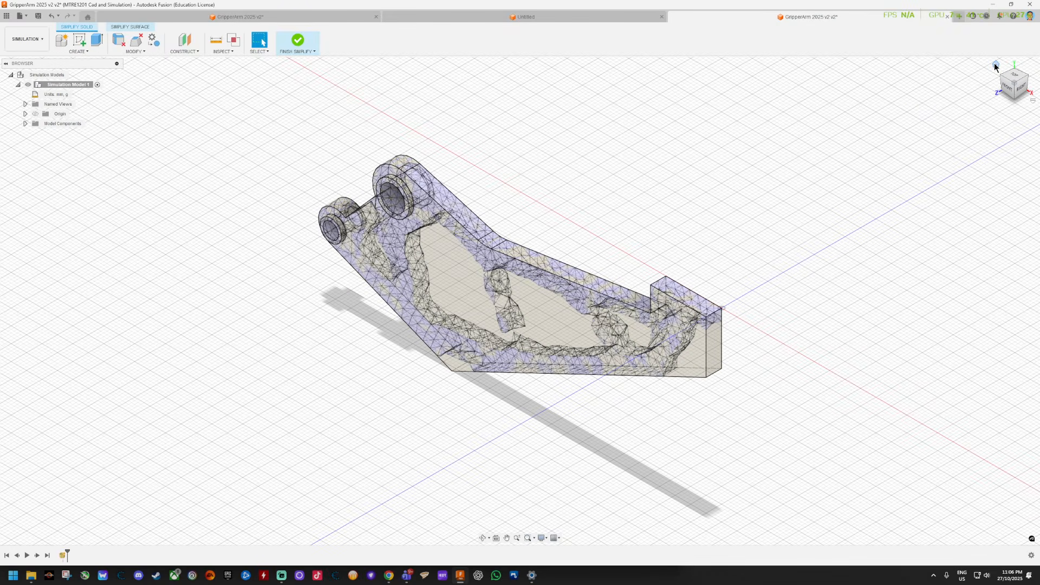
{"action": "left_click", "coordinate": [1004, 89]}
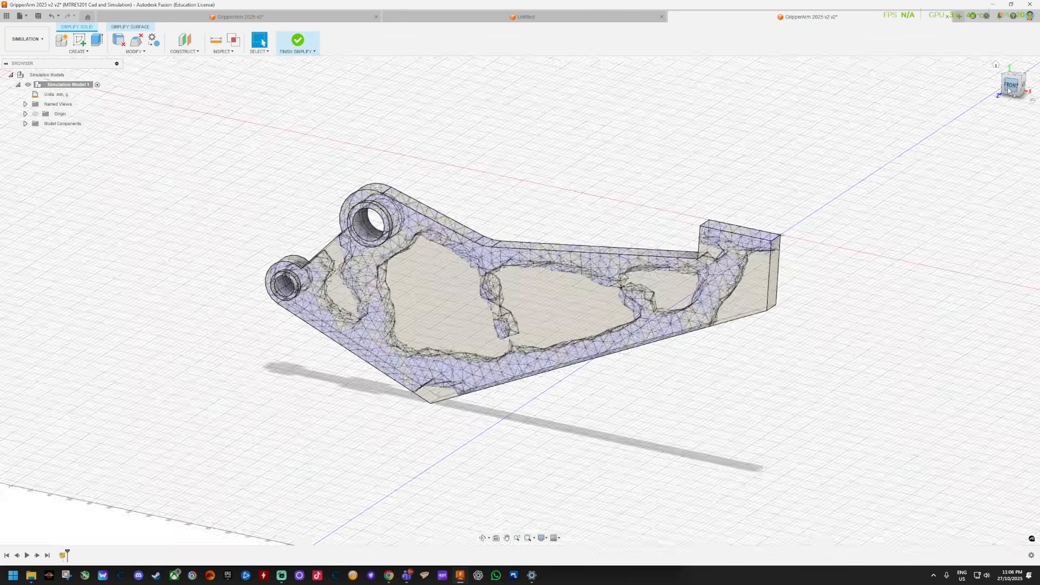
{"action": "scroll", "coordinate": [296, 304], "scroll_direction": "up", "scroll_amount": 1}
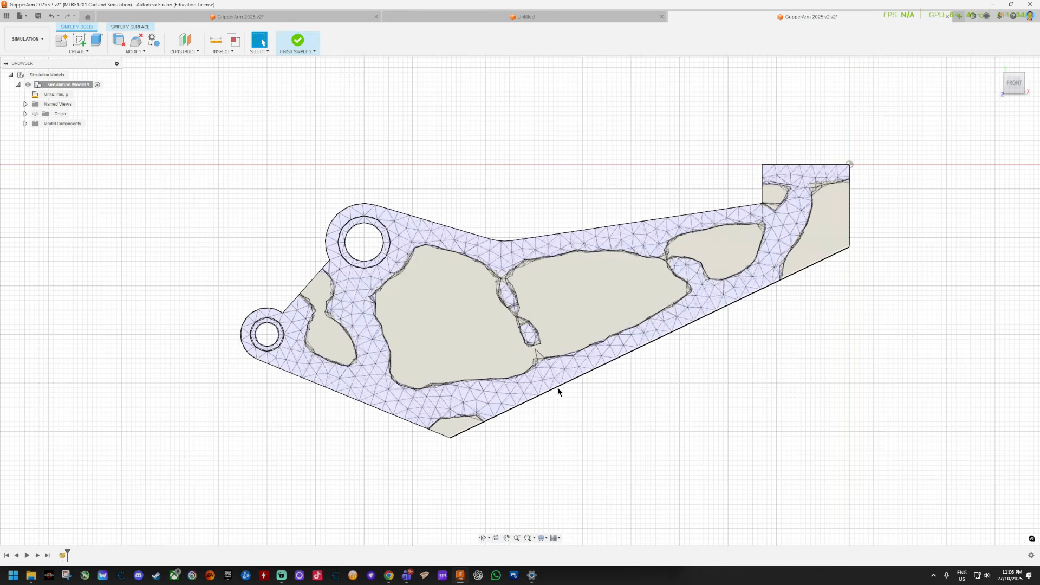
{"action": "left_click", "coordinate": [25, 123]}
{"action": "left_click", "coordinate": [32, 132]}
{"action": "left_click", "coordinate": [60, 153]}
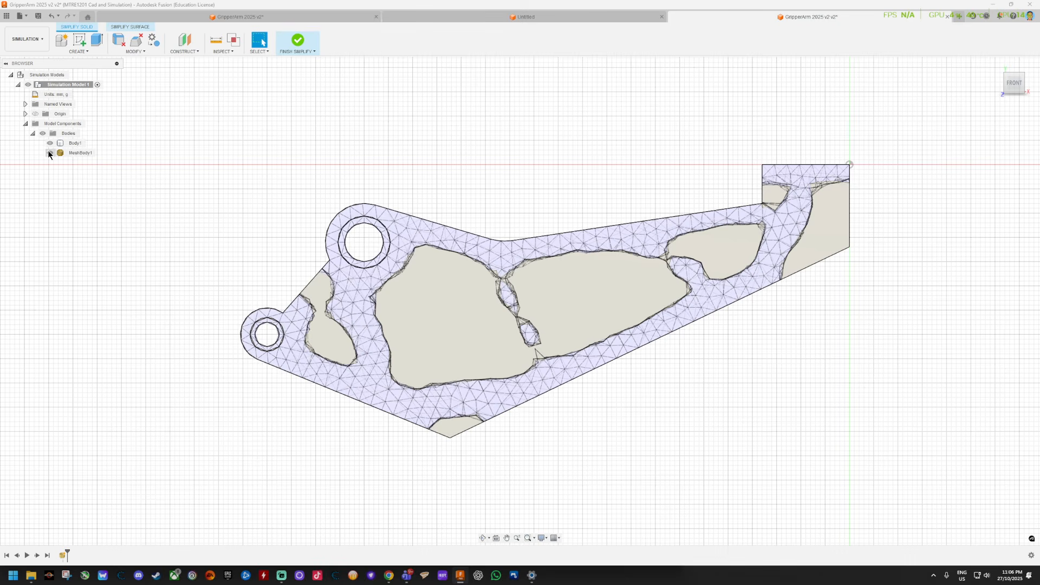
{"action": "left_click", "coordinate": [50, 153]}
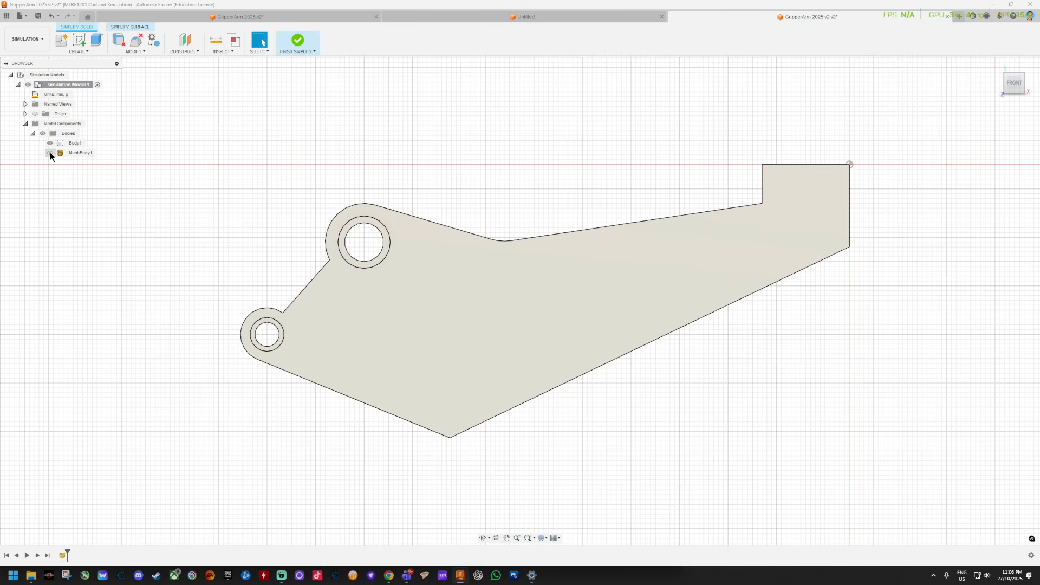
{"action": "left_click", "coordinate": [50, 153]}
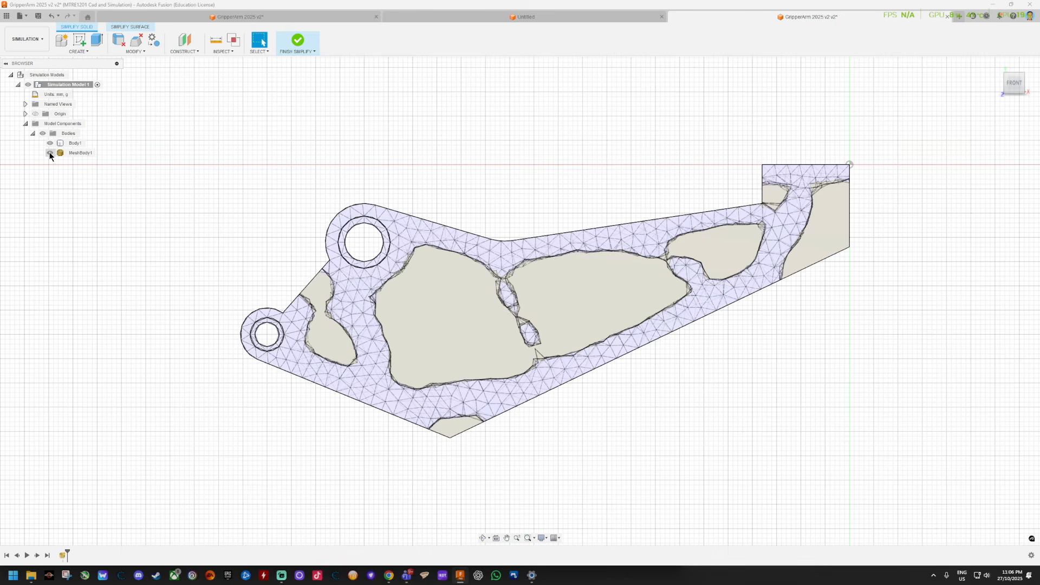
{"action": "left_click", "coordinate": [50, 153]}
{"action": "left_click", "coordinate": [49, 153]}
Inspect the optimized mesh on its own by hiding the solid Body1, leaving both bodies shown.
{"action": "left_click", "coordinate": [49, 143]}
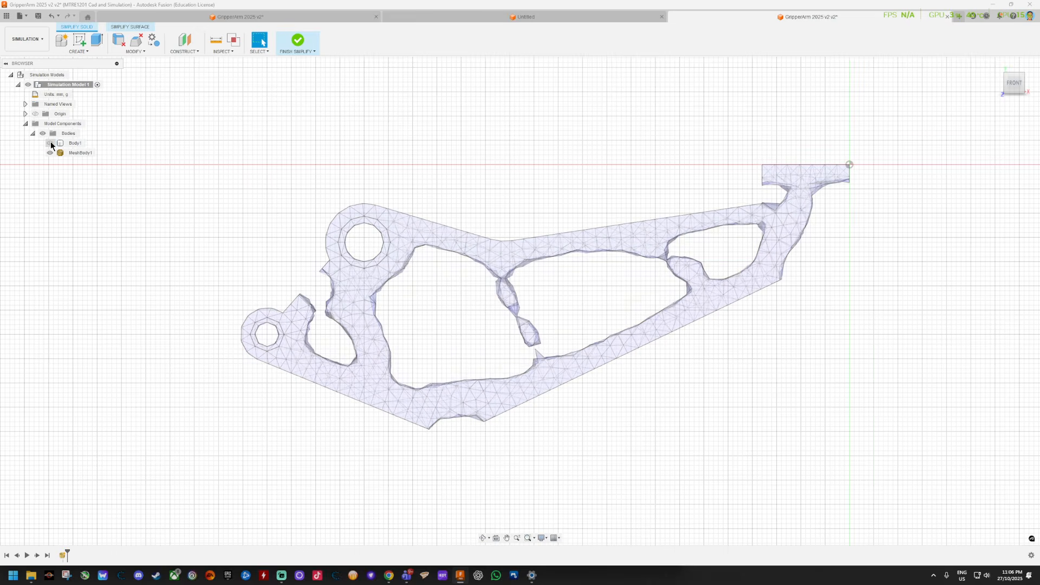
{"action": "left_click", "coordinate": [50, 143]}
{"action": "left_click", "coordinate": [50, 143]}
{"action": "left_click", "coordinate": [50, 143]}
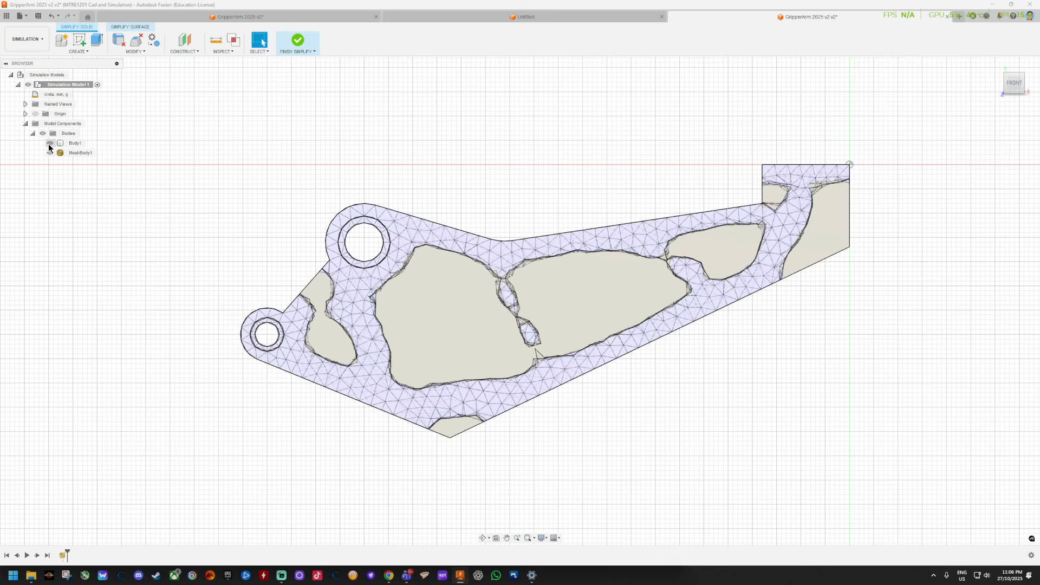
{"action": "left_click", "coordinate": [52, 144]}
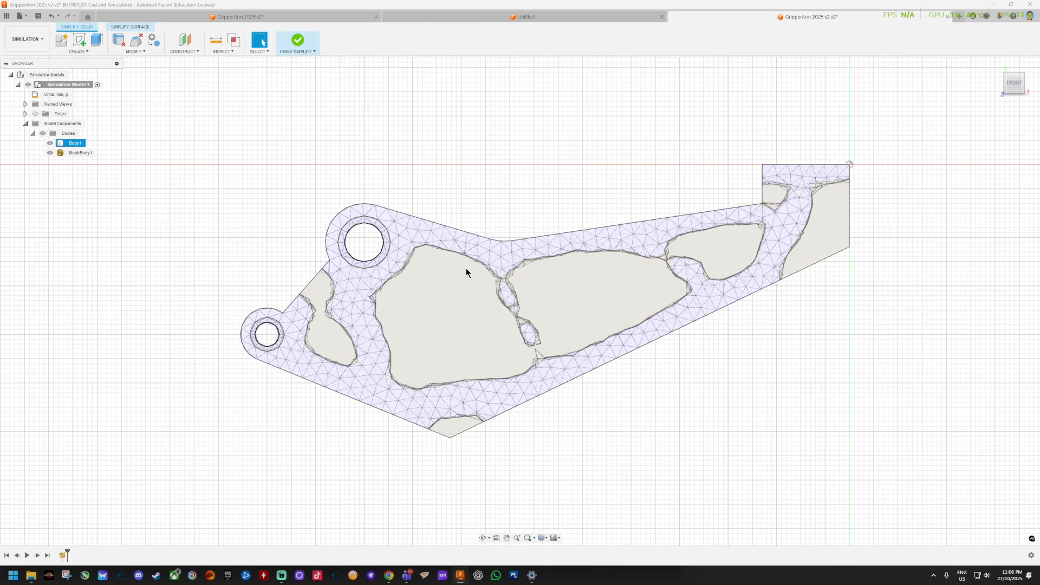
Create a sketch on the front face of the solid arm body.
{"action": "right_click", "coordinate": [470, 288]}
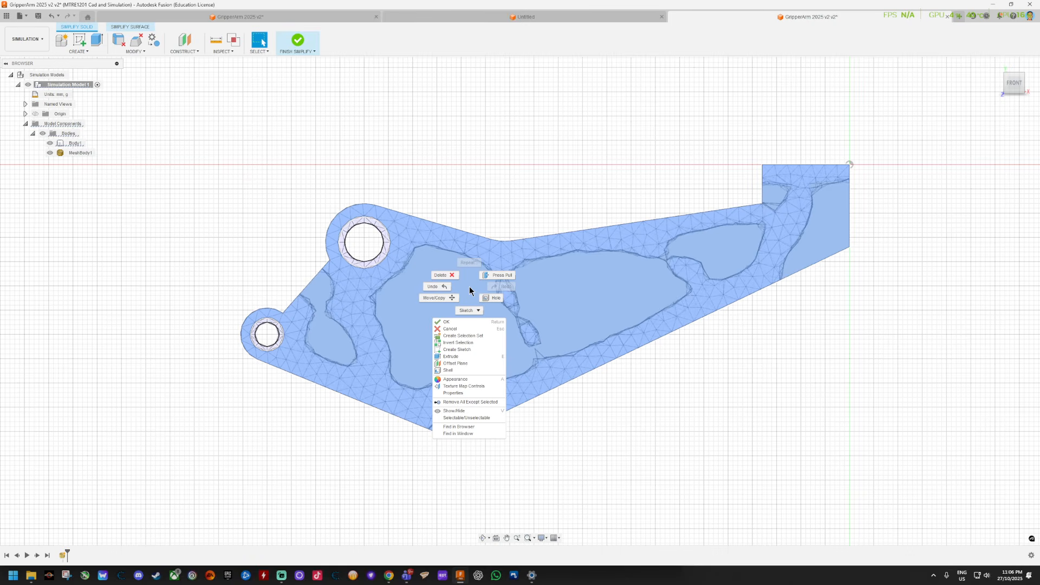
{"action": "left_click", "coordinate": [457, 349]}
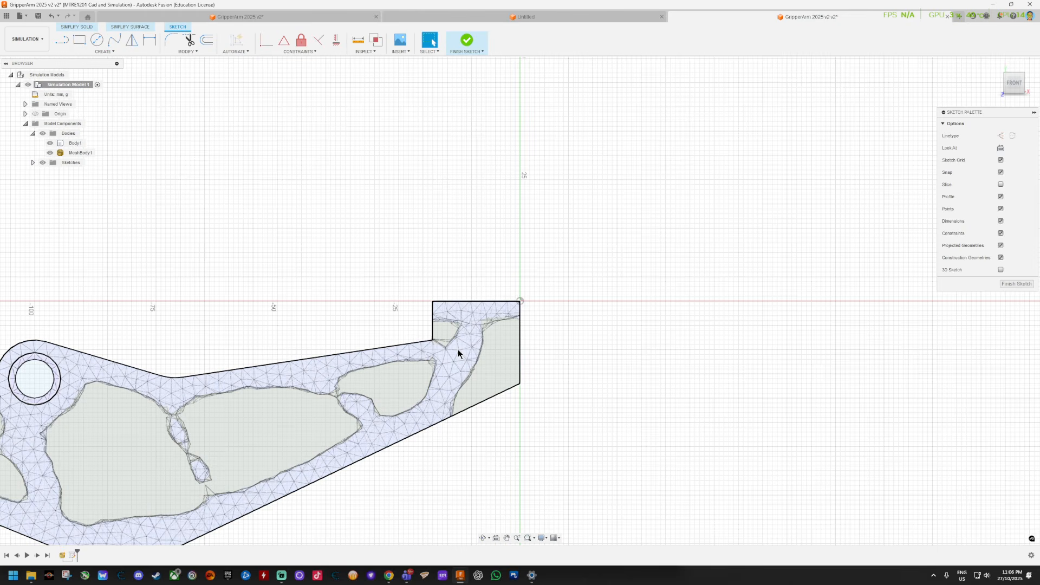
{"action": "middle_click_drag", "start_coordinate": [223, 329], "coordinate": [511, 201]}
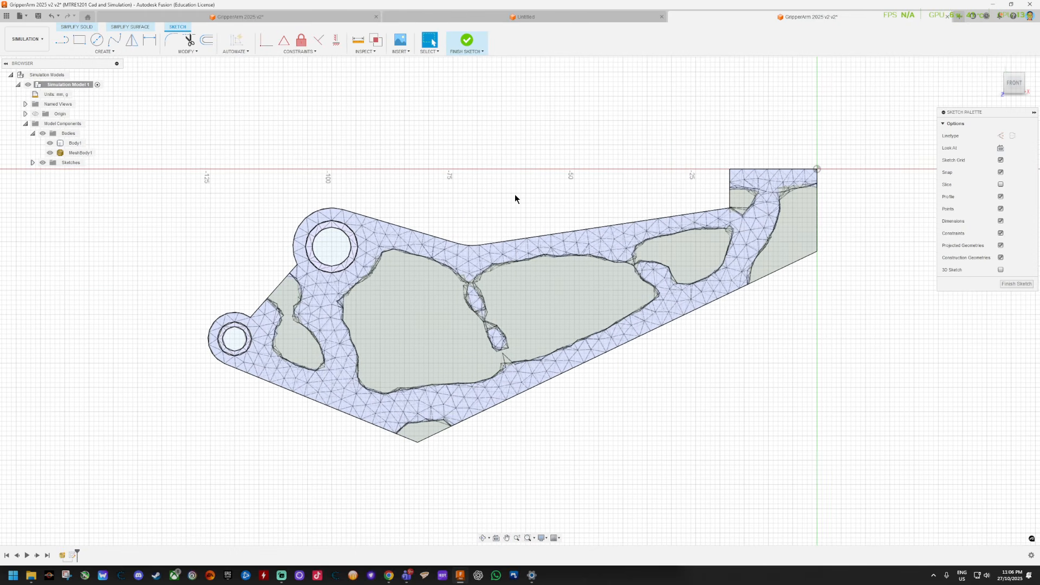
Trace the mesh's large opening beside the two holes with a closed outline of straight lines.
{"action": "left_click", "coordinate": [62, 39]}
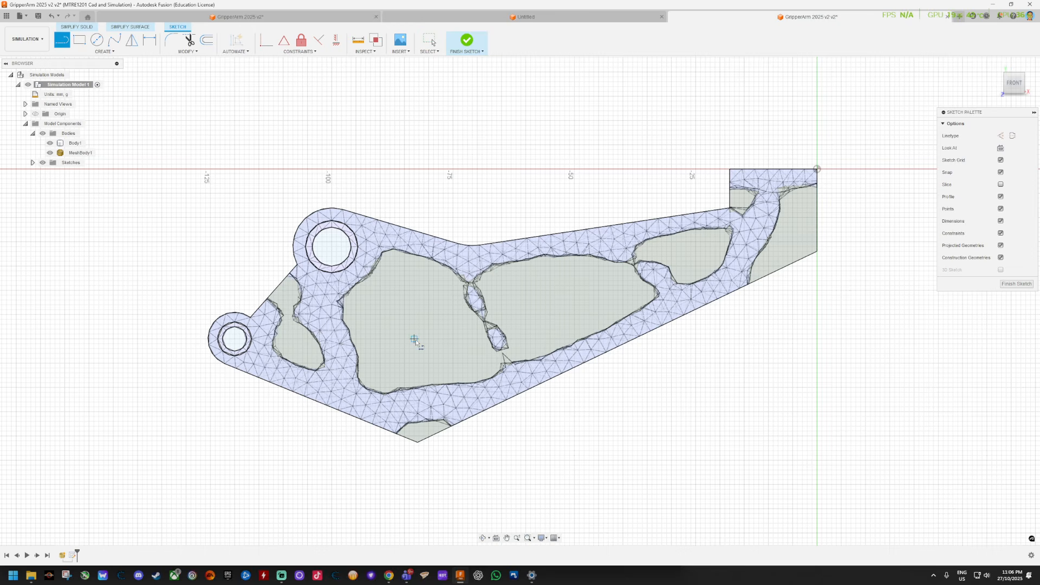
{"action": "scroll", "coordinate": [413, 340], "scroll_direction": "up", "scroll_amount": 1}
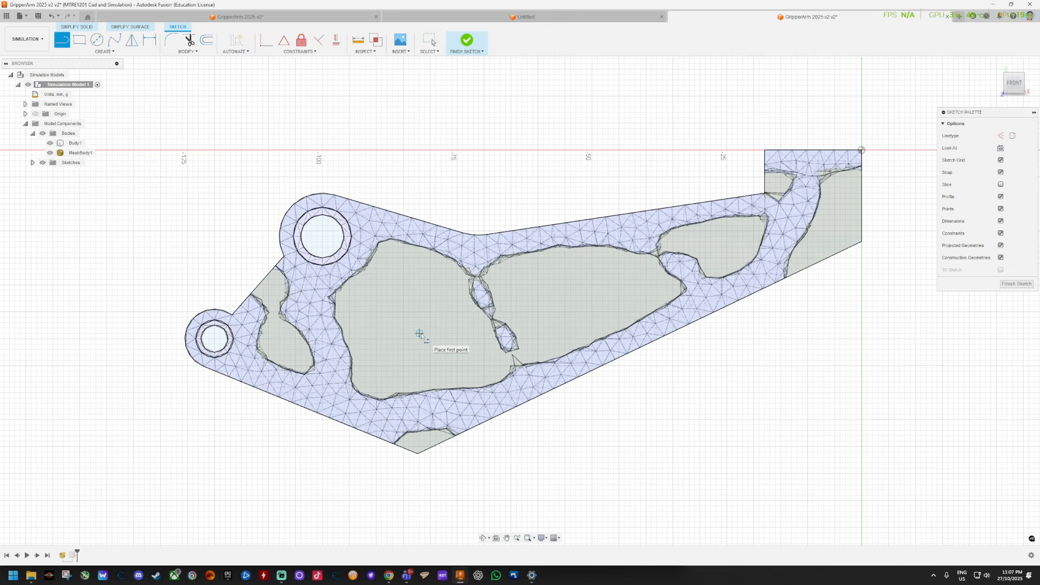
{"action": "scroll", "coordinate": [420, 333], "scroll_direction": "up", "scroll_amount": 2}
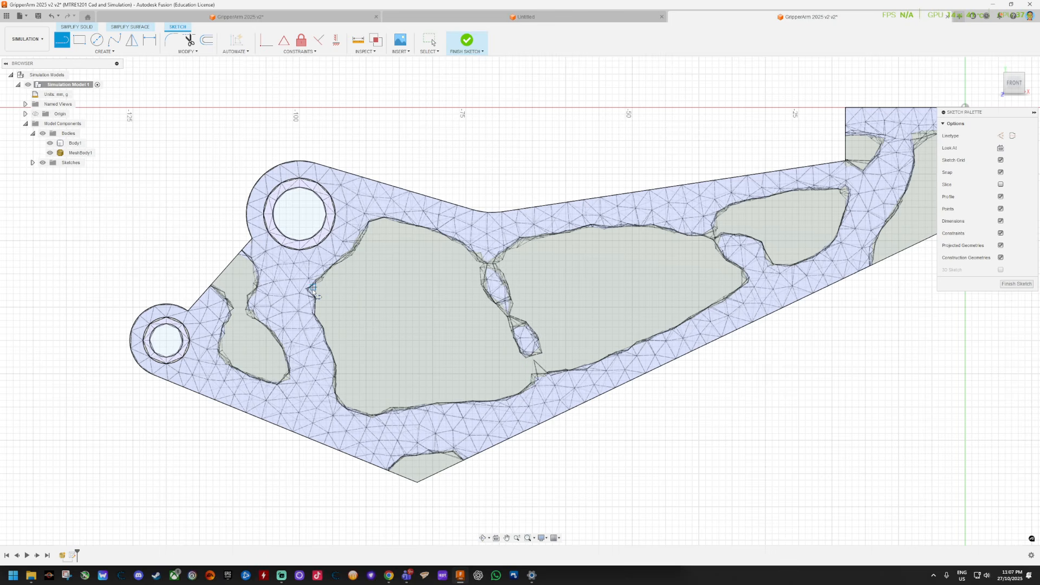
{"action": "left_click", "coordinate": [315, 289]}
{"action": "left_click", "coordinate": [327, 334]}
{"action": "left_click", "coordinate": [344, 406]}
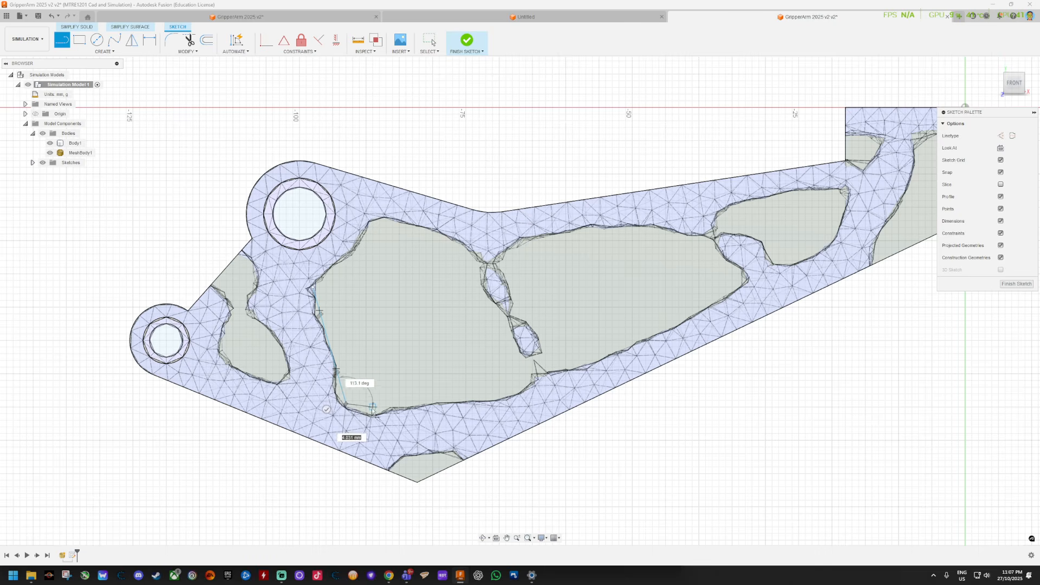
{"action": "left_click", "coordinate": [380, 414]}
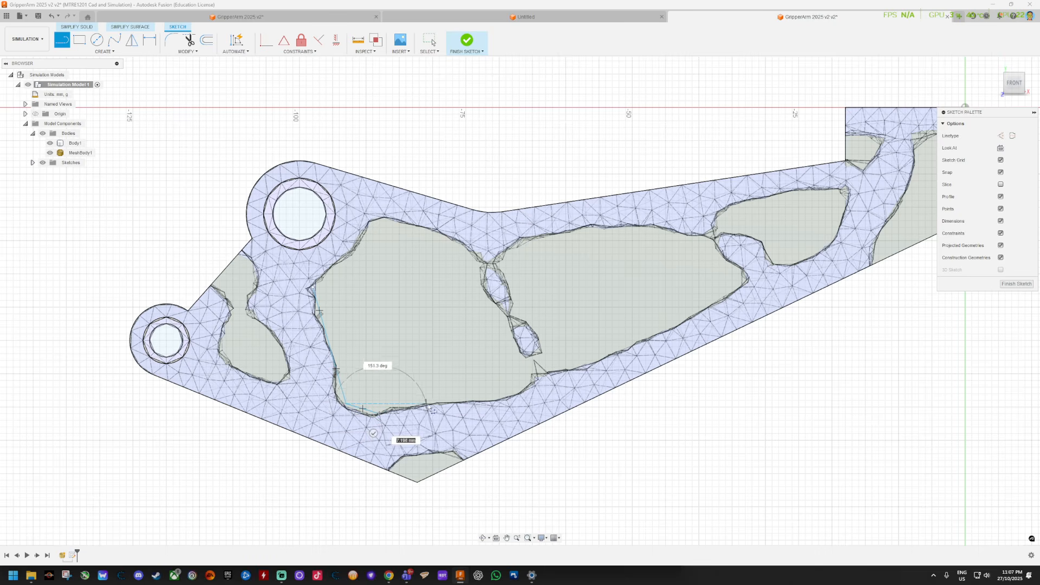
{"action": "left_click", "coordinate": [430, 404]}
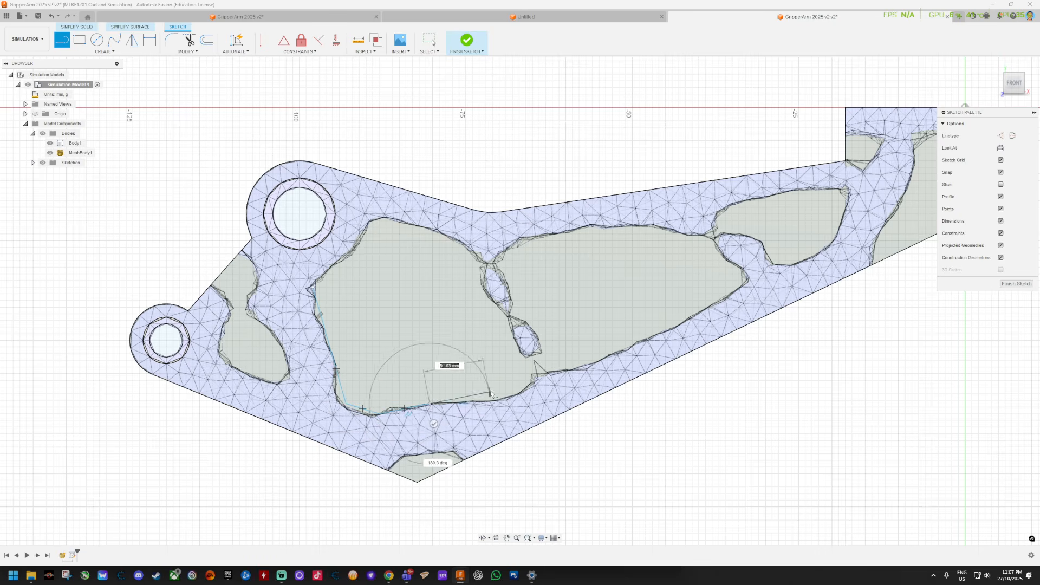
{"action": "left_click", "coordinate": [519, 388]}
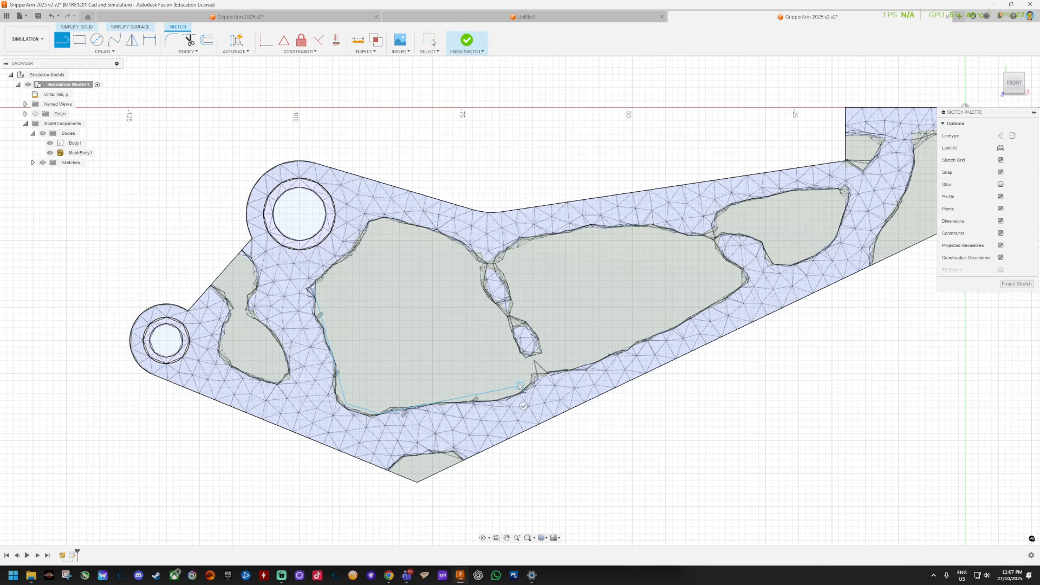
{"action": "left_click", "coordinate": [475, 264]}
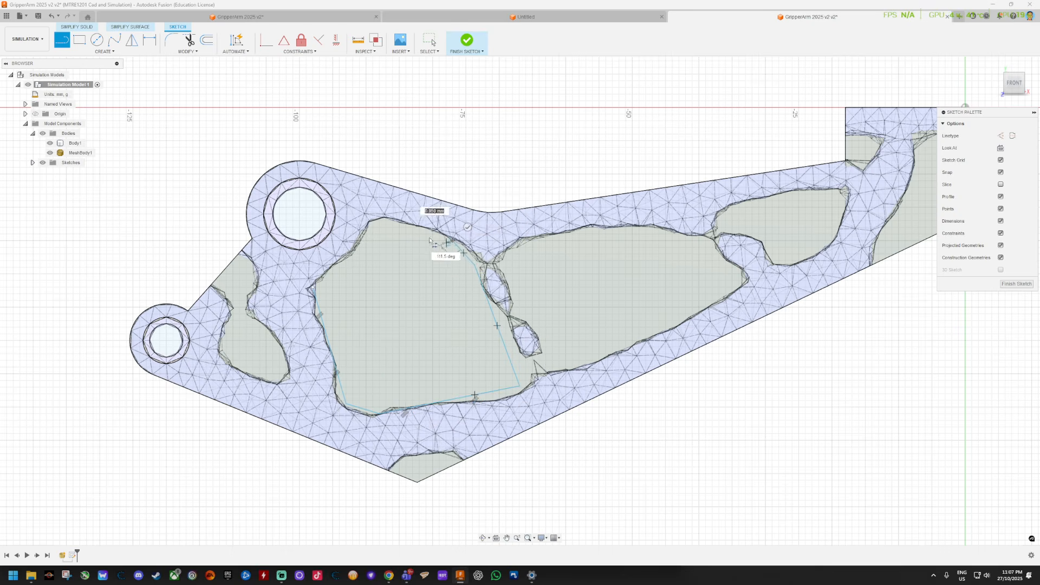
{"action": "left_click", "coordinate": [392, 221]}
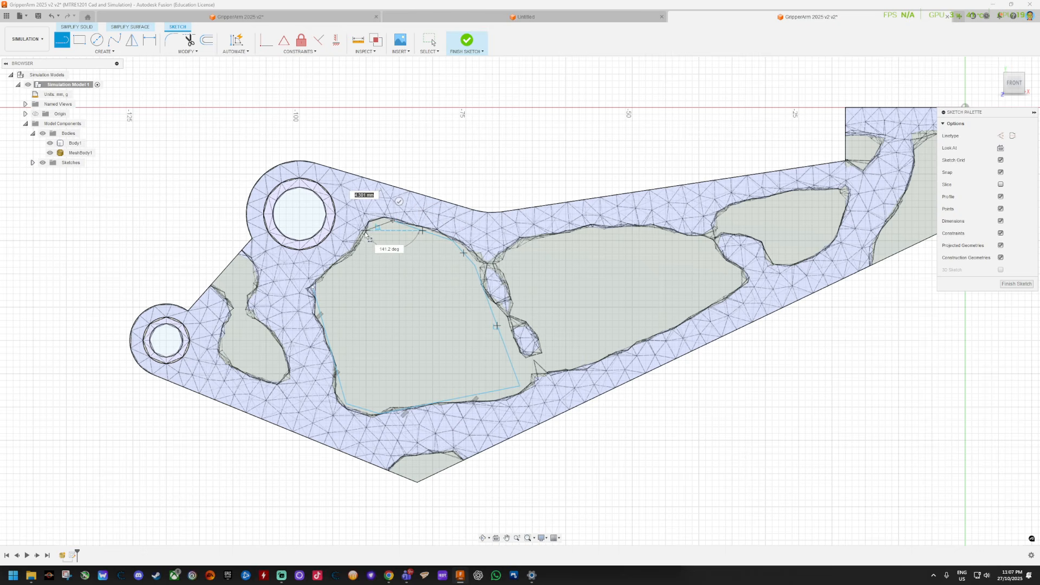
{"action": "left_click", "coordinate": [356, 253]}
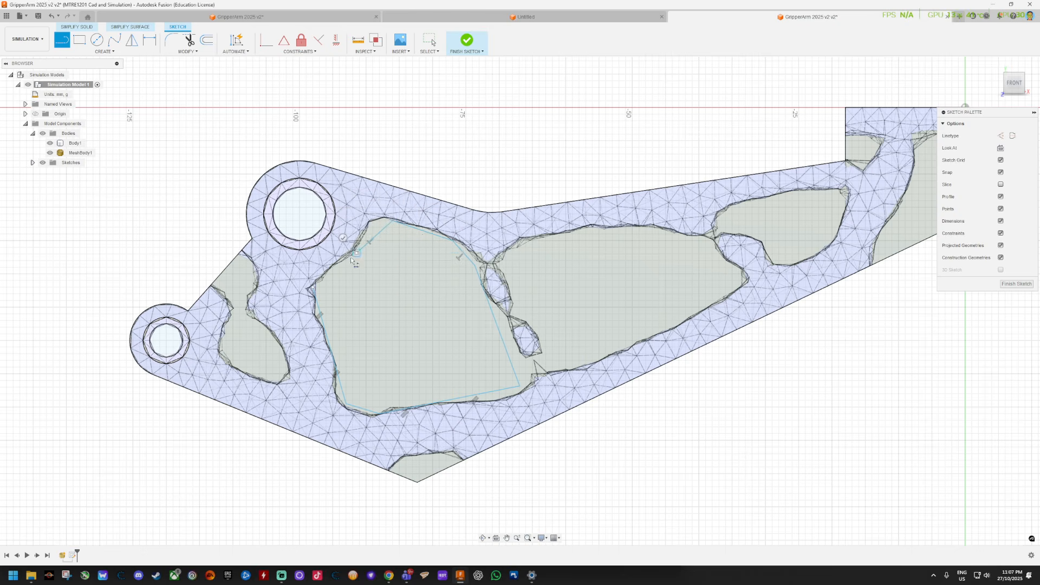
{"action": "left_click", "coordinate": [314, 285]}
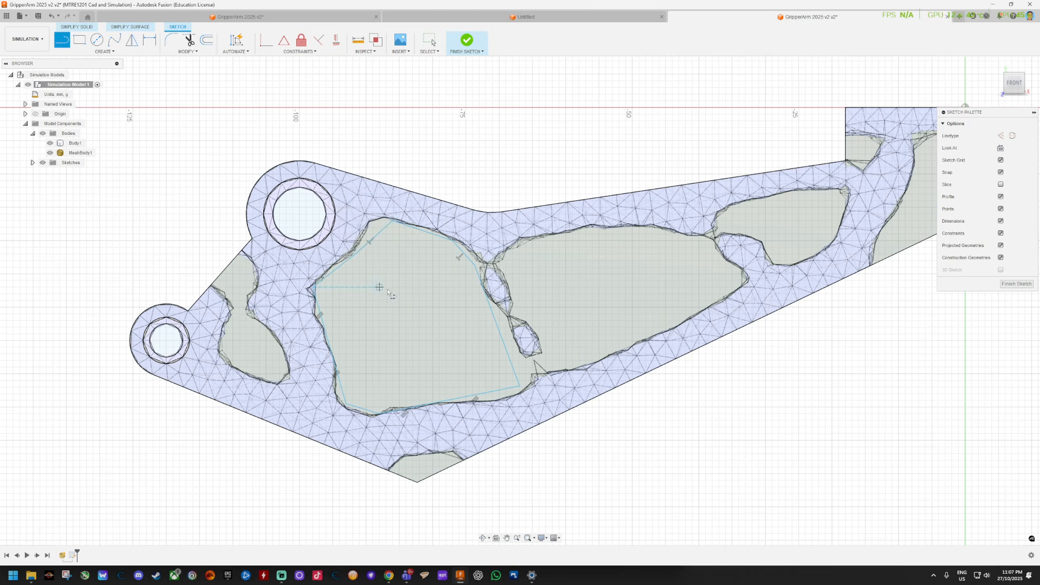
Trace the mesh's long middle opening with a closed outline of straight lines, beside the diagonal rib next to the first cutout.
{"action": "left_click", "coordinate": [501, 265]}
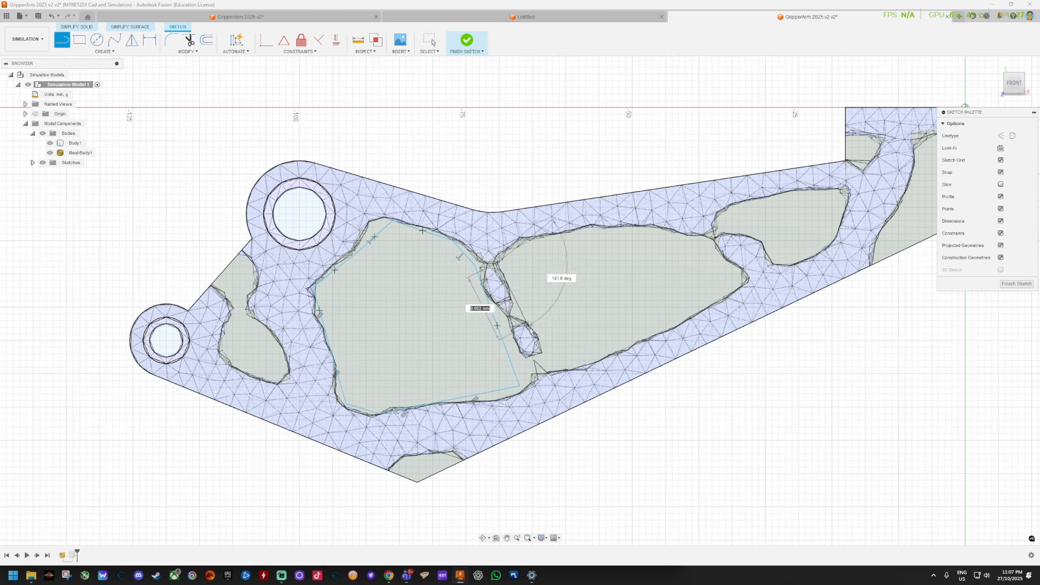
{"action": "left_click", "coordinate": [555, 371]}
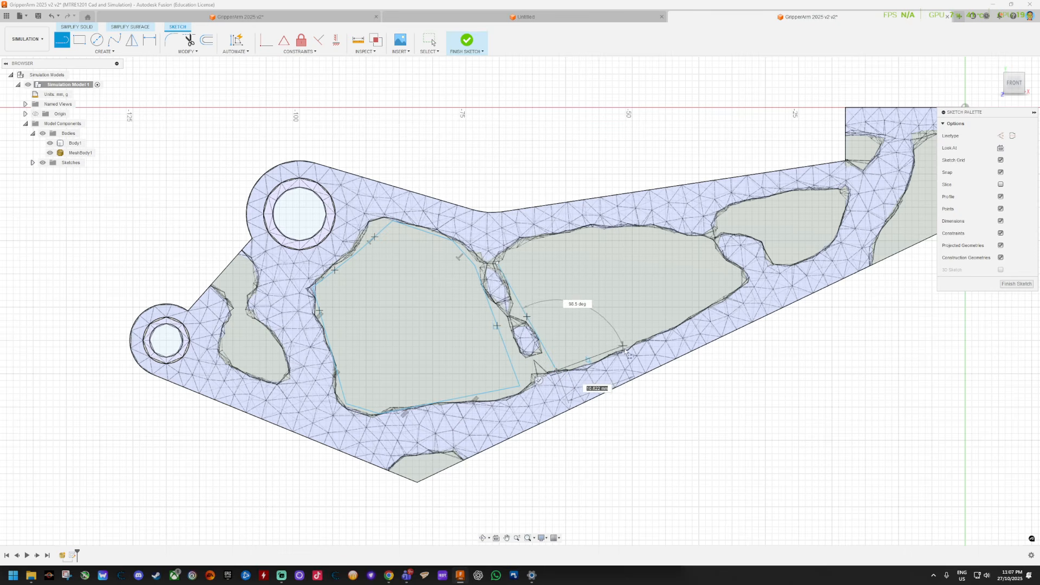
{"action": "left_click", "coordinate": [665, 334]}
{"action": "left_click", "coordinate": [746, 281]}
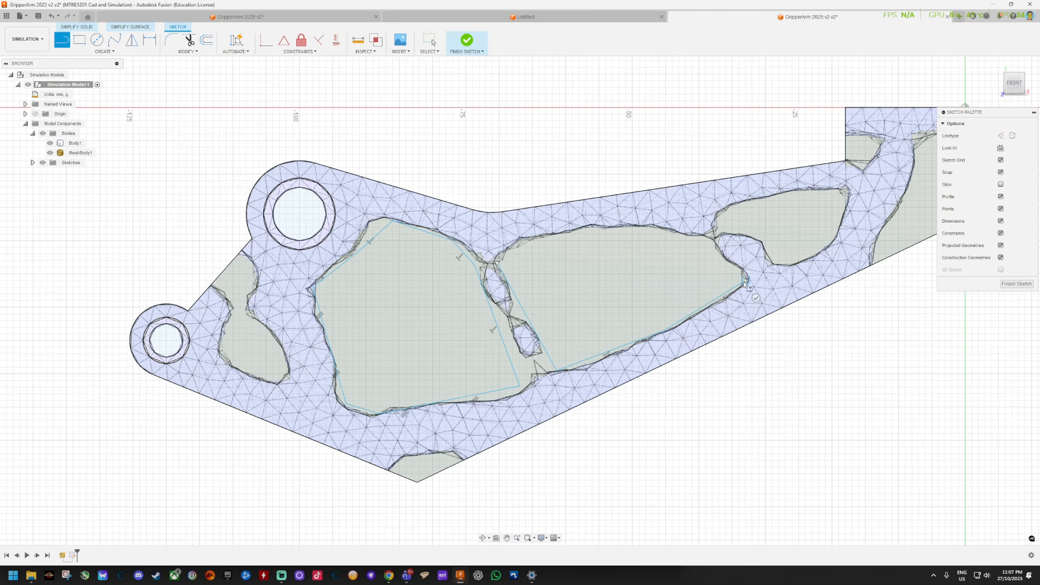
{"action": "left_click", "coordinate": [721, 237]}
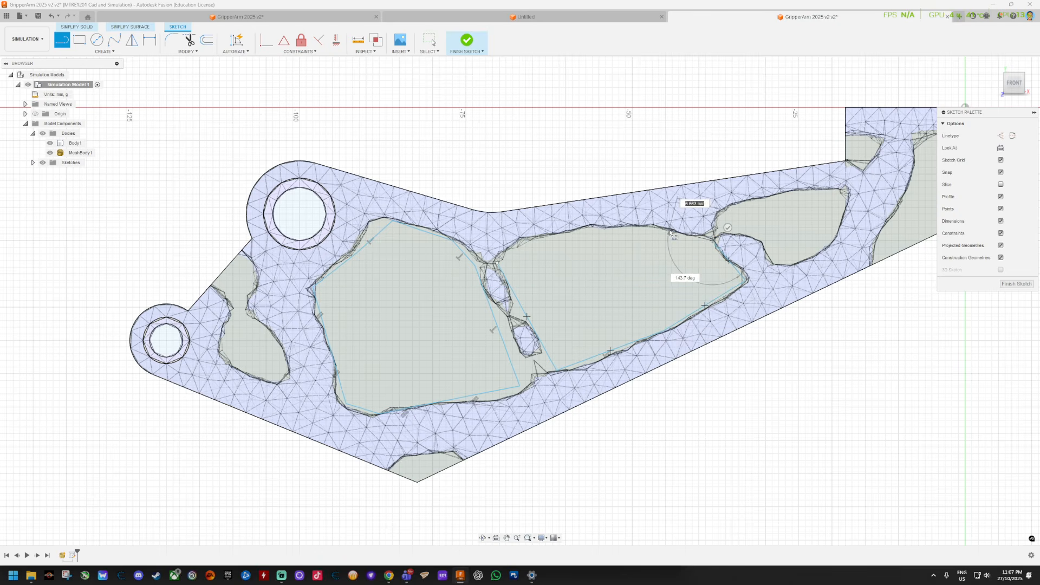
{"action": "left_click", "coordinate": [599, 229]}
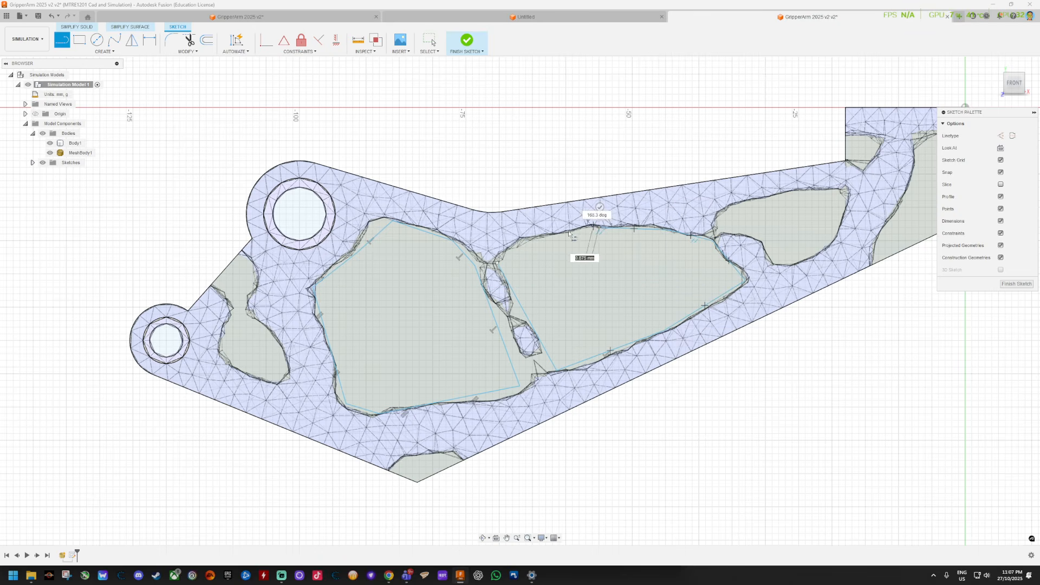
{"action": "left_click", "coordinate": [521, 240]}
{"action": "left_click", "coordinate": [498, 264]}
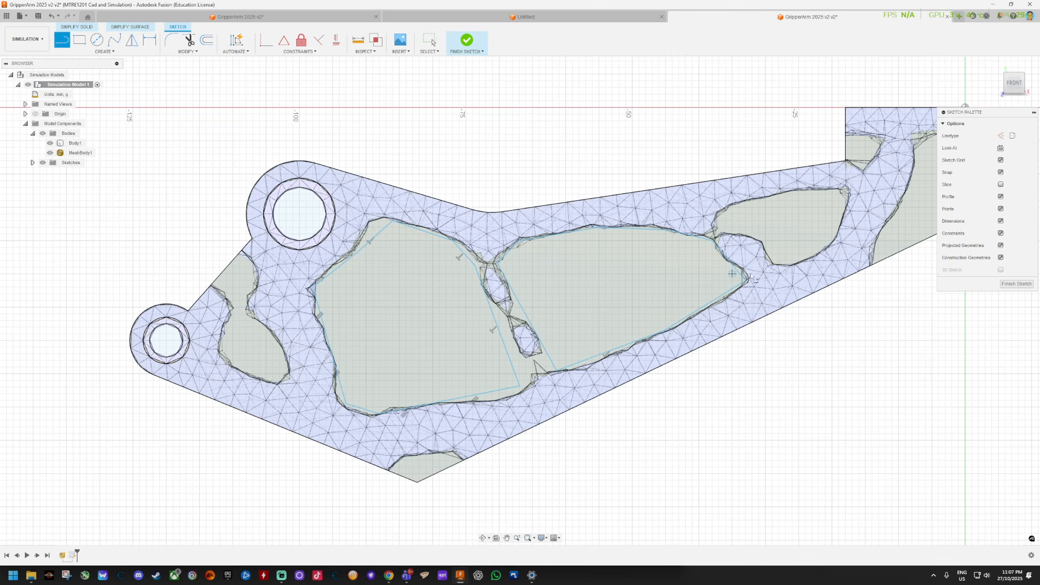
Trace the smaller mesh opening near the arm's square end with a closed outline of straight lines, cutting straight across its narrow lobe.
{"action": "scroll", "coordinate": [866, 228], "scroll_direction": "down", "scroll_amount": 2}
{"action": "scroll", "coordinate": [861, 206], "scroll_direction": "up", "scroll_amount": 4}
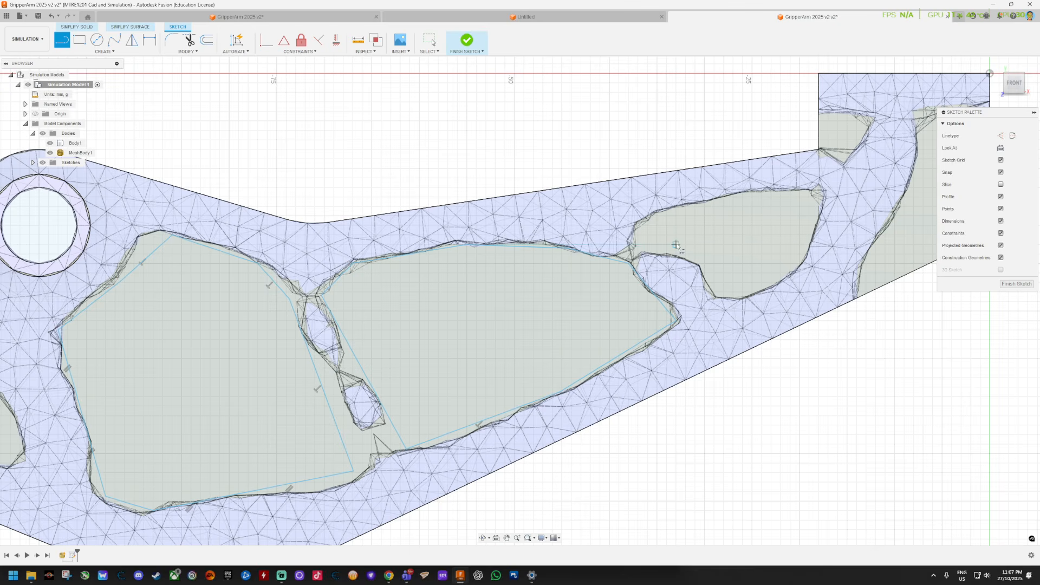
{"action": "scroll", "coordinate": [790, 234], "scroll_direction": "up", "scroll_amount": 1}
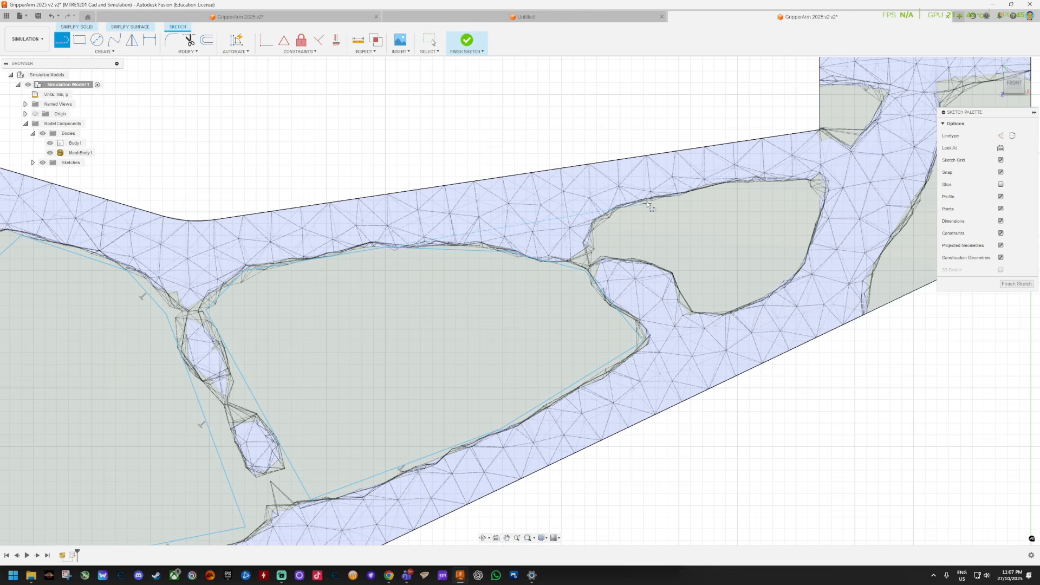
{"action": "left_click", "coordinate": [651, 203]}
{"action": "left_click", "coordinate": [674, 270]}
{"action": "left_click", "coordinate": [685, 302]}
{"action": "left_click", "coordinate": [722, 315]}
{"action": "left_click", "coordinate": [750, 301]}
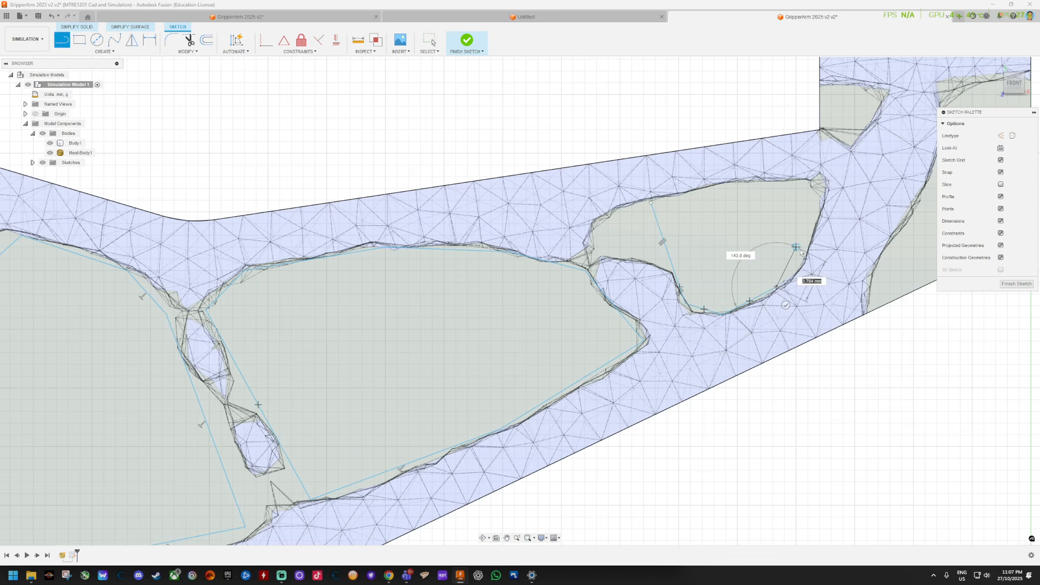
{"action": "left_click", "coordinate": [788, 277]}
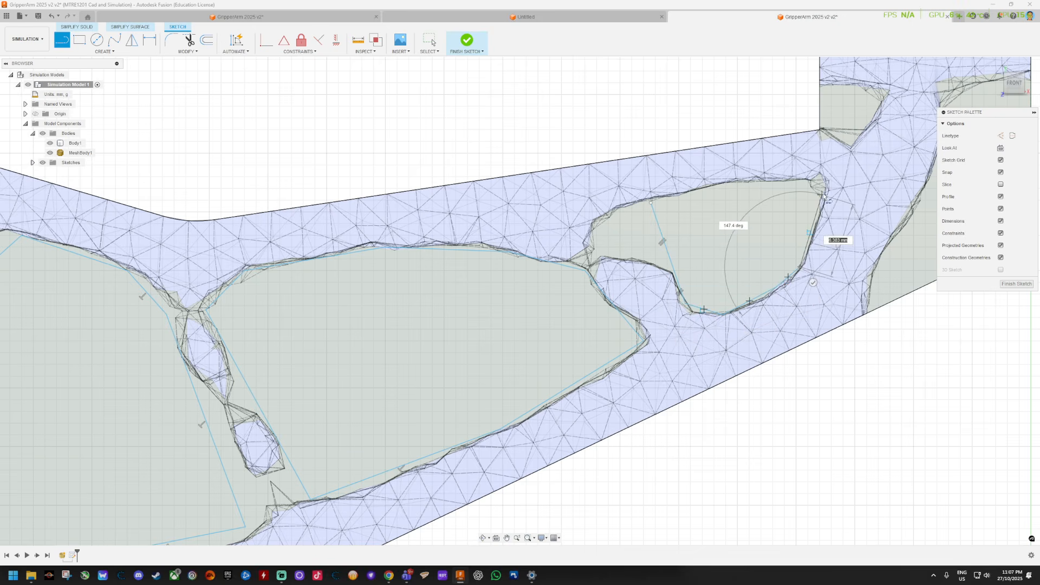
{"action": "left_click", "coordinate": [821, 181]}
{"action": "left_click", "coordinate": [766, 183]}
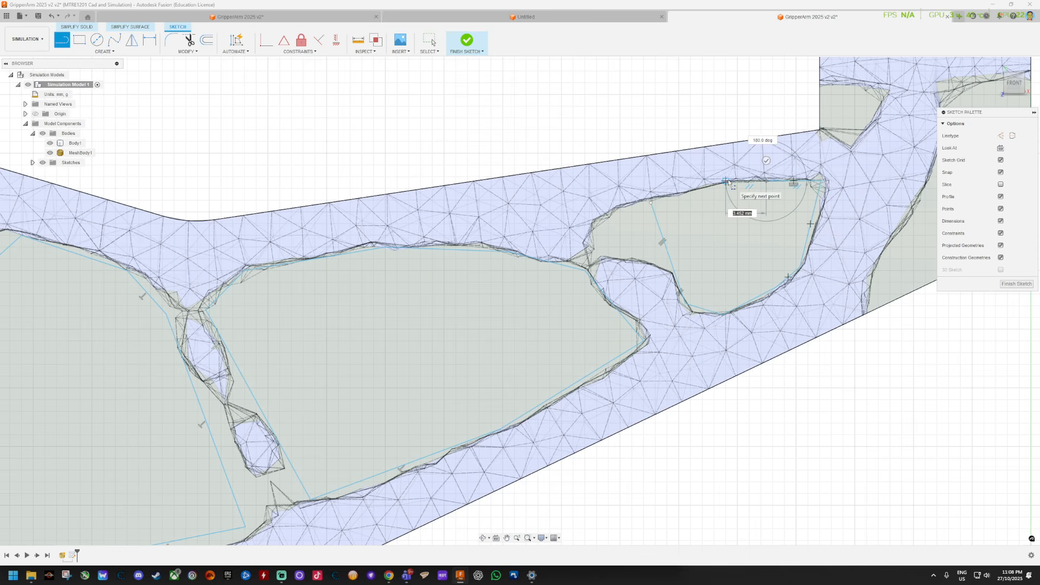
{"action": "left_click", "coordinate": [729, 182]}
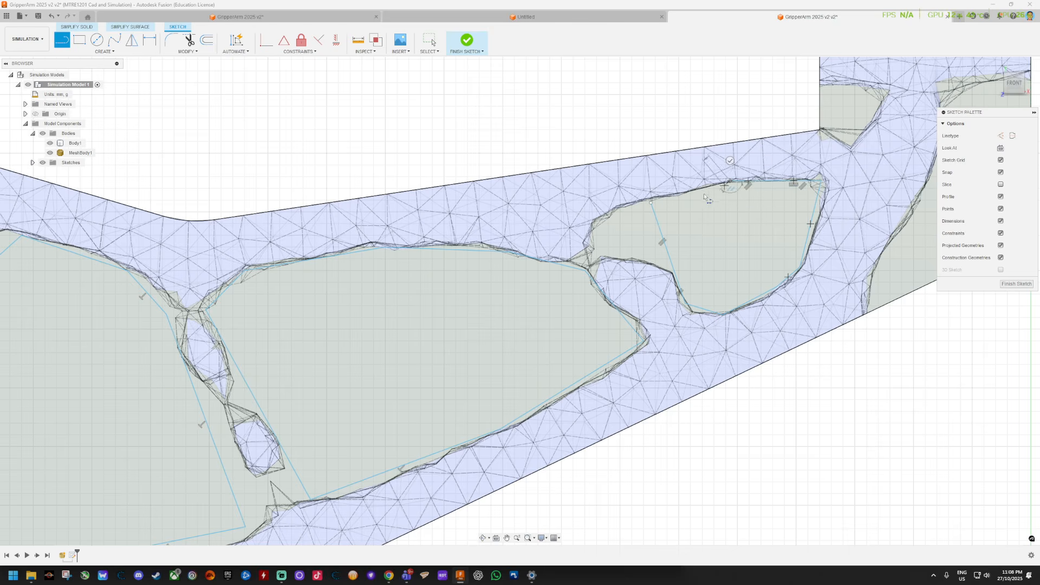
{"action": "left_click", "coordinate": [652, 204]}
Outline the open region at the arm's square end with straight lines along the mesh boundary and the body's vertical and sloped edges.
{"action": "scroll", "coordinate": [654, 204], "scroll_direction": "down", "scroll_amount": 5}
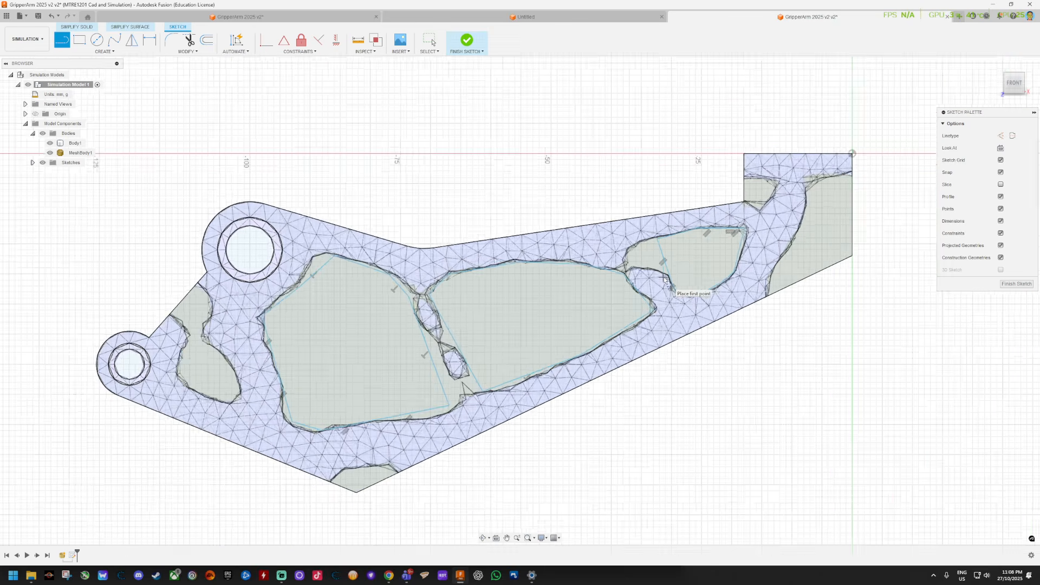
{"action": "scroll", "coordinate": [845, 220], "scroll_direction": "up", "scroll_amount": 5}
{"action": "scroll", "coordinate": [845, 220], "scroll_direction": "up", "scroll_amount": 1}
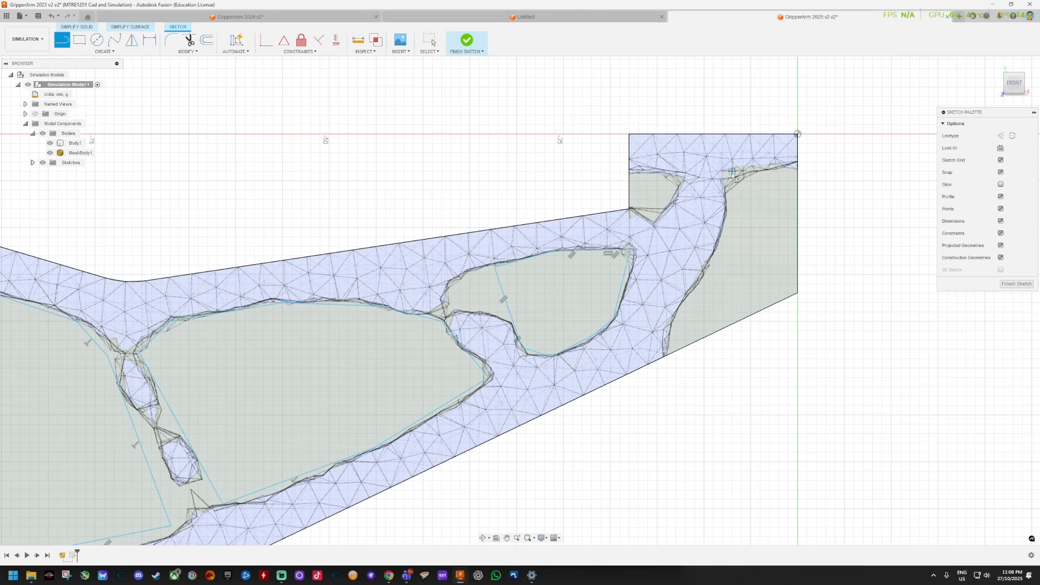
{"action": "left_click", "coordinate": [669, 346]}
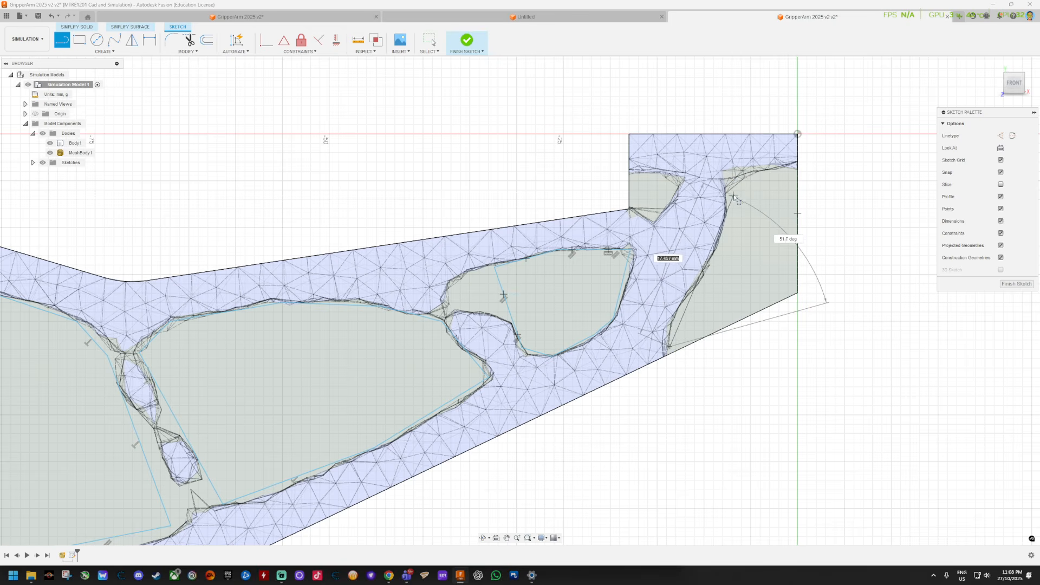
{"action": "left_click", "coordinate": [737, 175]}
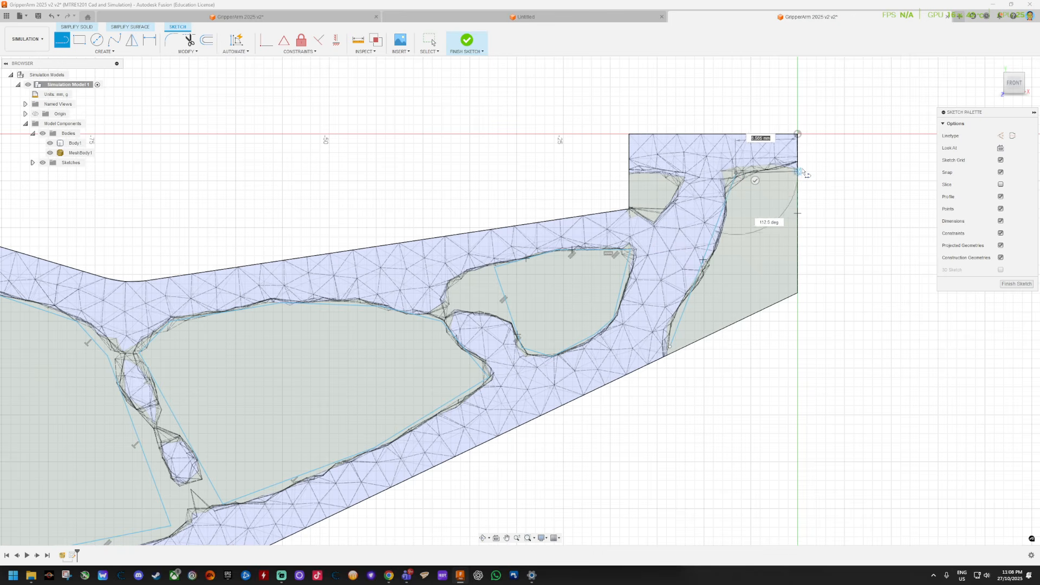
{"action": "left_click", "coordinate": [798, 171]}
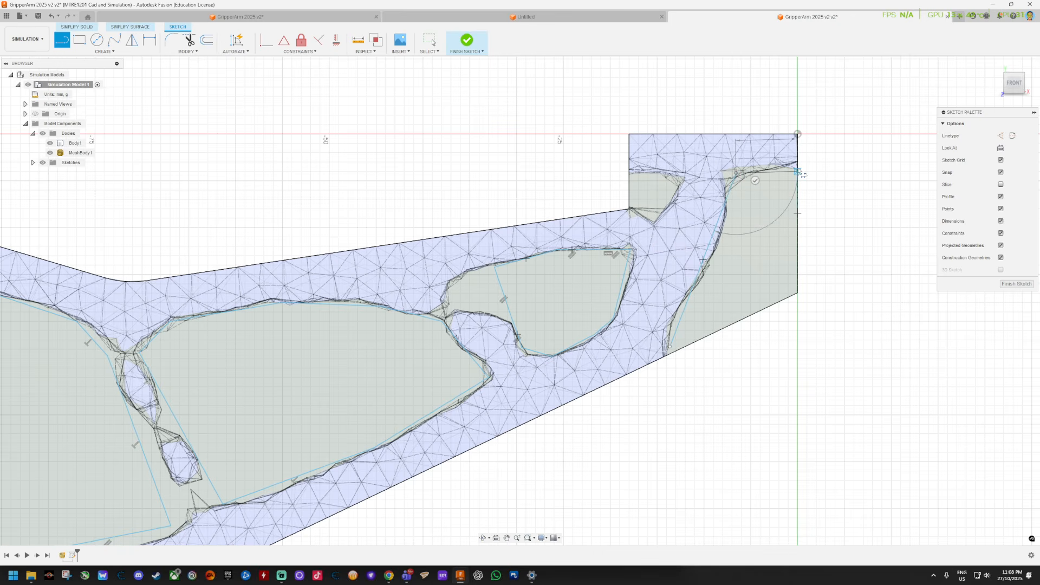
{"action": "left_click", "coordinate": [797, 292]}
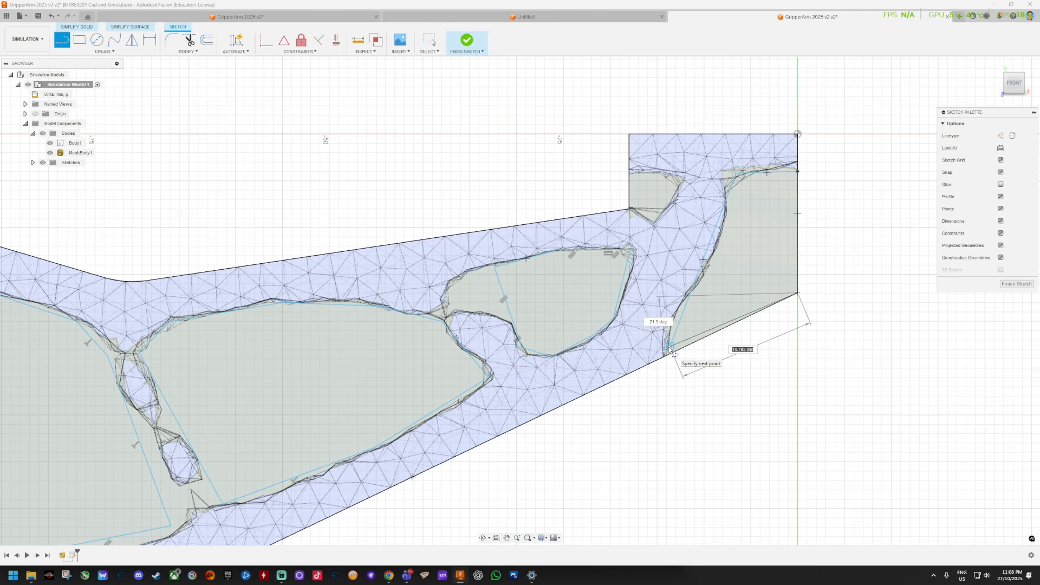
{"action": "left_click", "coordinate": [668, 353]}
{"action": "right_click", "coordinate": [754, 276]}
Close the end-region profile by moving the loose endpoint of its slanted line onto the point on the arm's lower edge.
{"action": "scroll", "coordinate": [672, 366], "scroll_direction": "up", "scroll_amount": 6}
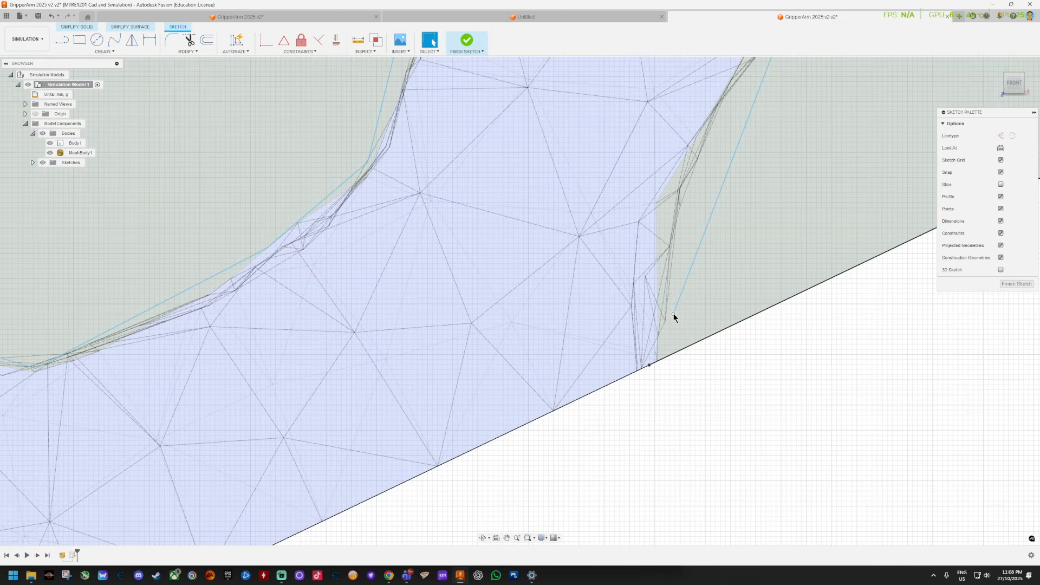
{"action": "left_click_drag", "start_coordinate": [673, 313], "coordinate": [649, 363]}
{"action": "scroll", "coordinate": [671, 353], "scroll_direction": "down", "scroll_amount": 8}
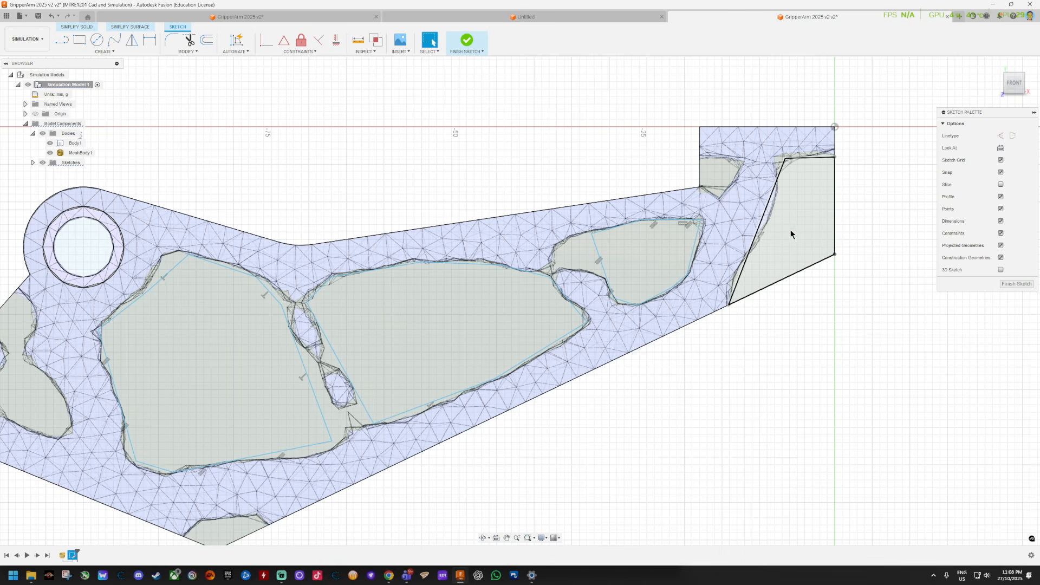
Trace the mesh opening between the two round holes with straight lines, starting and ending on the arm's slanted outer edge.
{"action": "scroll", "coordinate": [380, 325], "scroll_direction": "down", "scroll_amount": 4}
{"action": "scroll", "coordinate": [106, 326], "scroll_direction": "up", "scroll_amount": 2}
{"action": "scroll", "coordinate": [109, 330], "scroll_direction": "up", "scroll_amount": 3}
{"action": "middle_click_drag", "start_coordinate": [200, 362], "coordinate": [332, 267]}
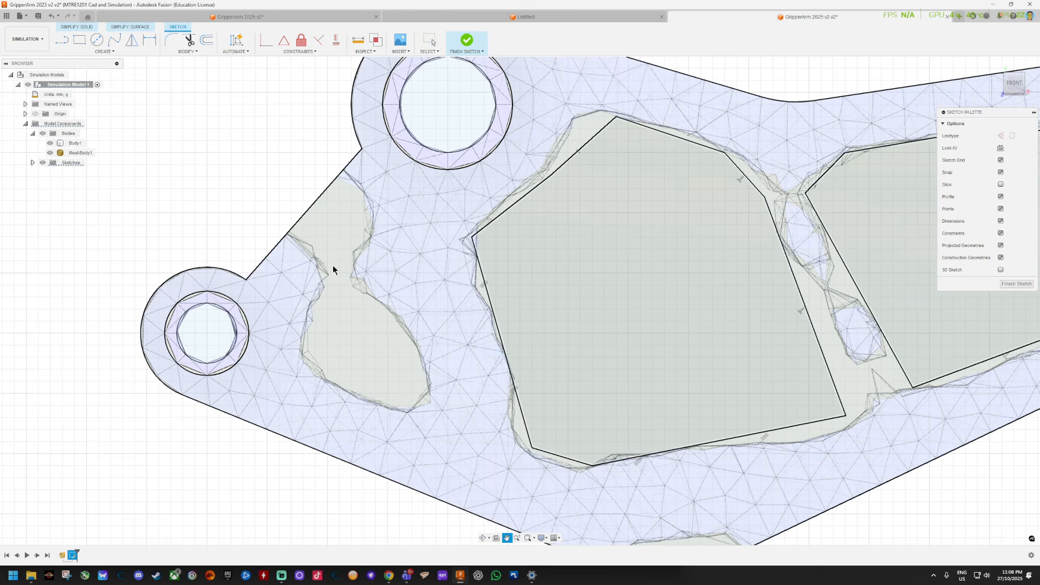
{"action": "key", "text": "l"}
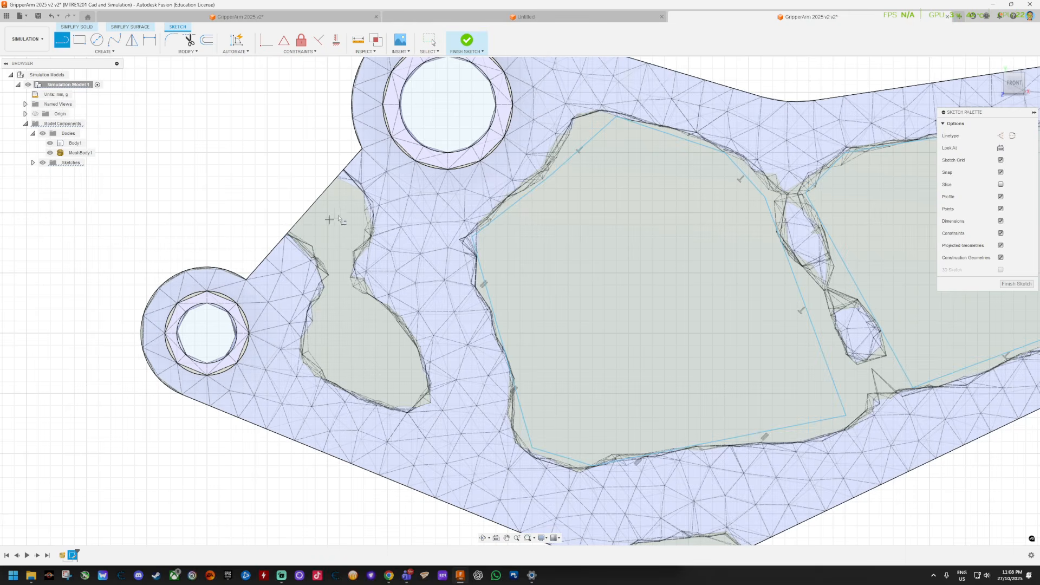
{"action": "left_click", "coordinate": [343, 171]}
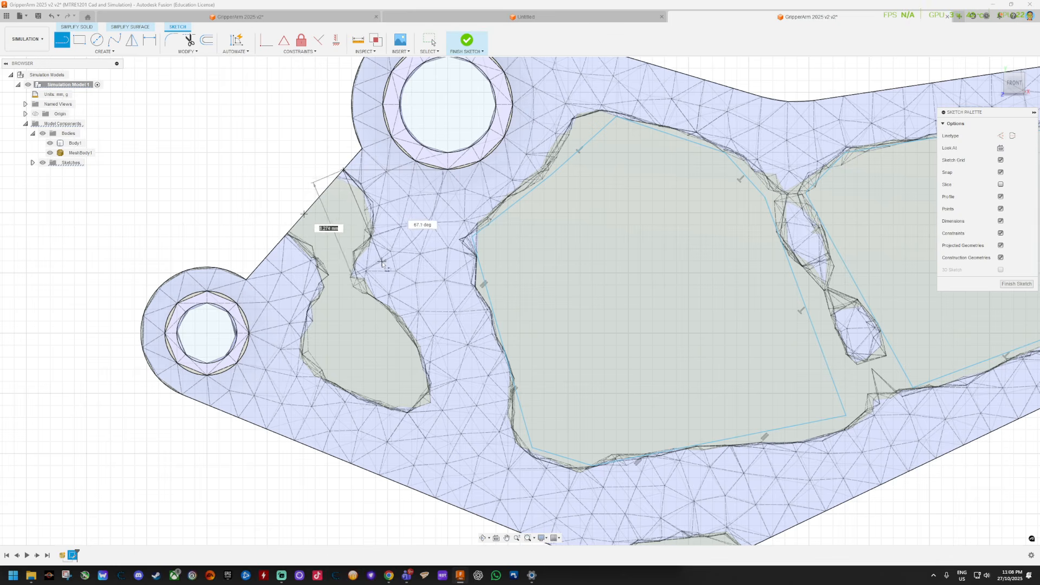
{"action": "left_click", "coordinate": [376, 299]}
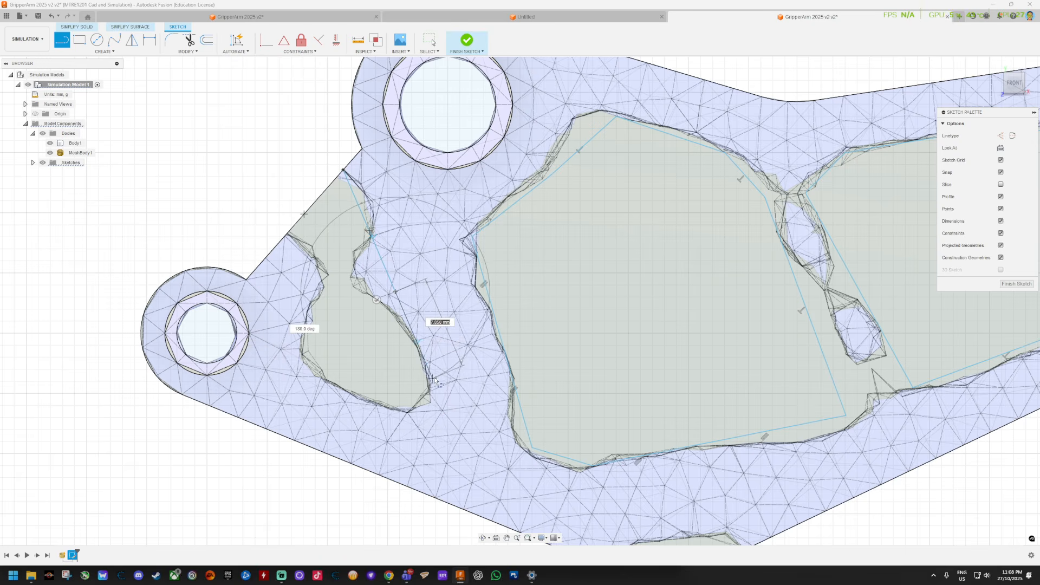
{"action": "left_click", "coordinate": [422, 355]}
{"action": "left_click", "coordinate": [430, 402]}
{"action": "left_click", "coordinate": [406, 413]}
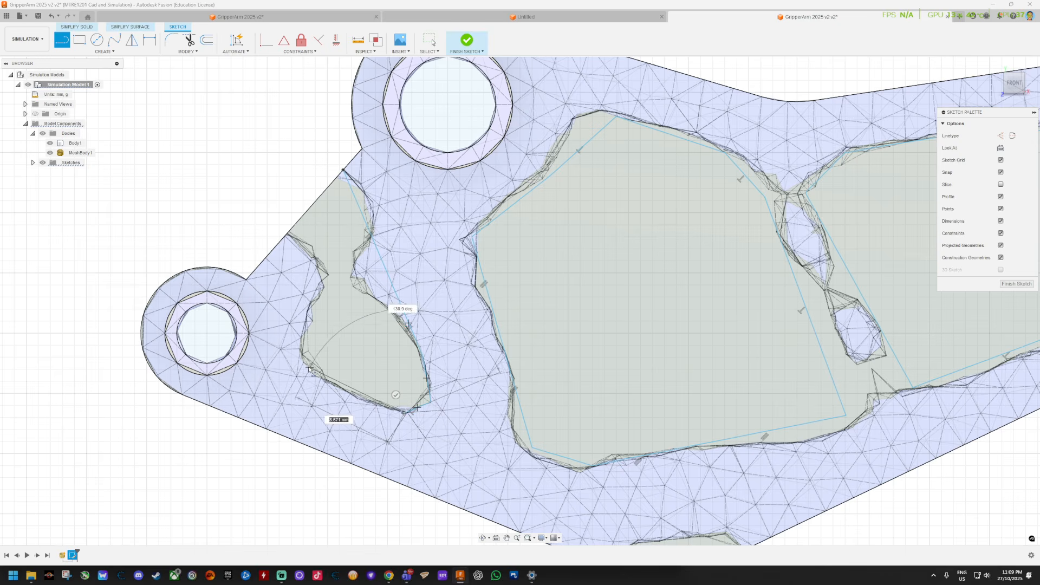
{"action": "left_click", "coordinate": [367, 396]}
{"action": "left_click", "coordinate": [330, 377]}
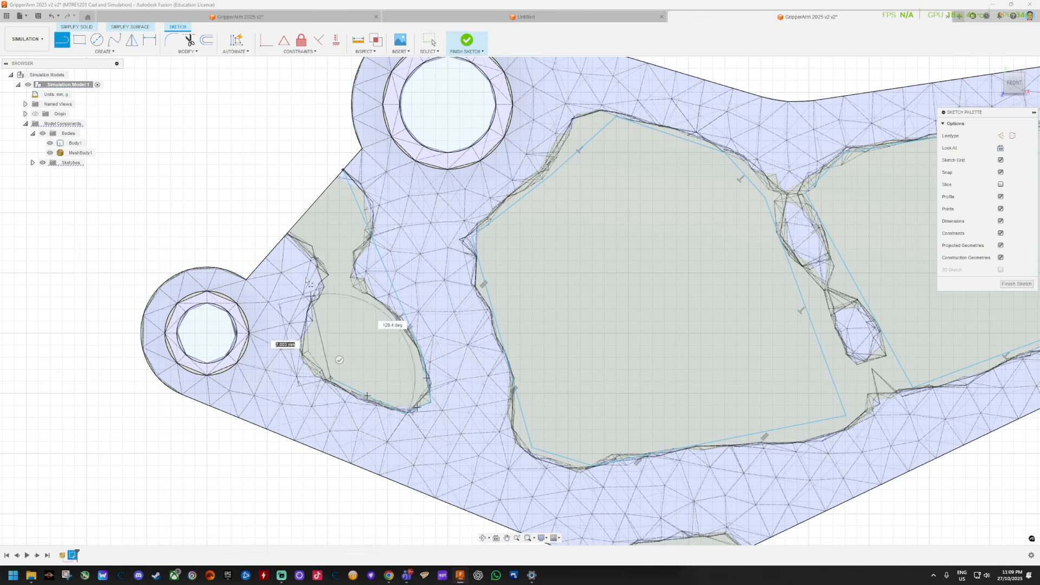
{"action": "left_click", "coordinate": [288, 233]}
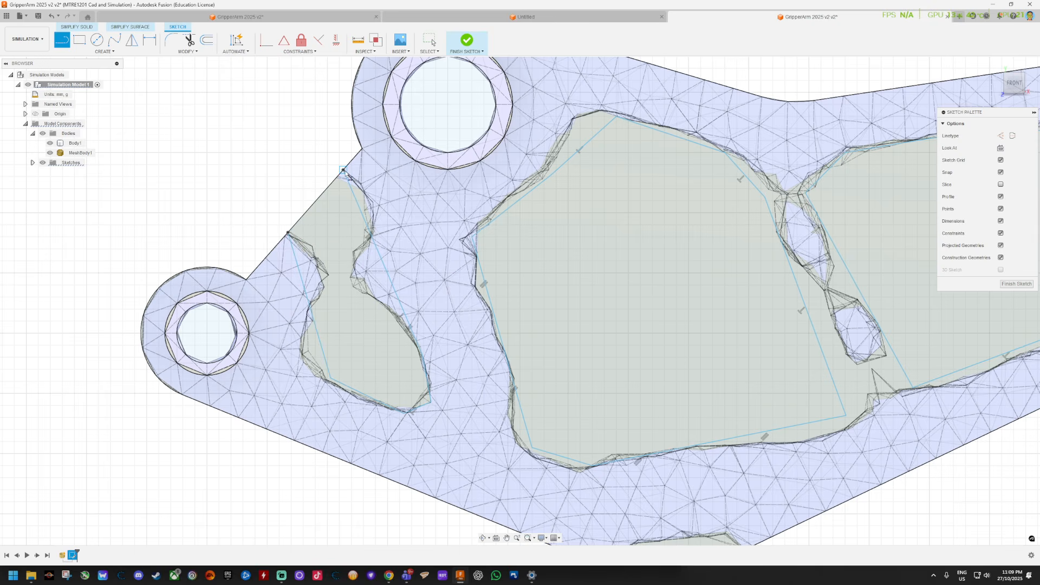
{"action": "right_click", "coordinate": [339, 297]}
{"action": "left_click", "coordinate": [371, 297]}
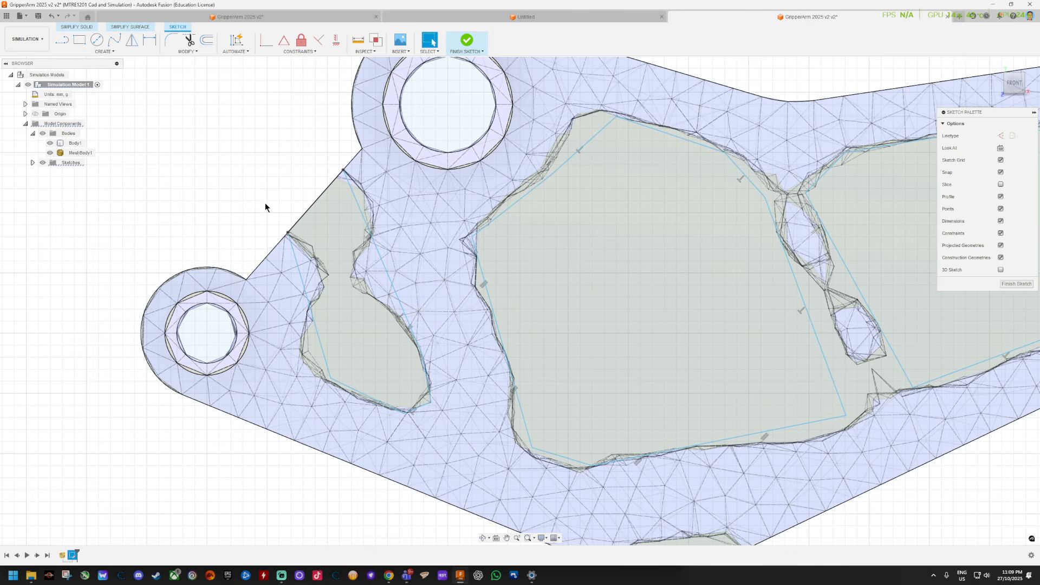
Round the corners of the largest cutout outline, beside the larger round hole, with 2 mm sketch fillets.
{"action": "scroll", "coordinate": [646, 276], "scroll_direction": "down", "scroll_amount": 6}
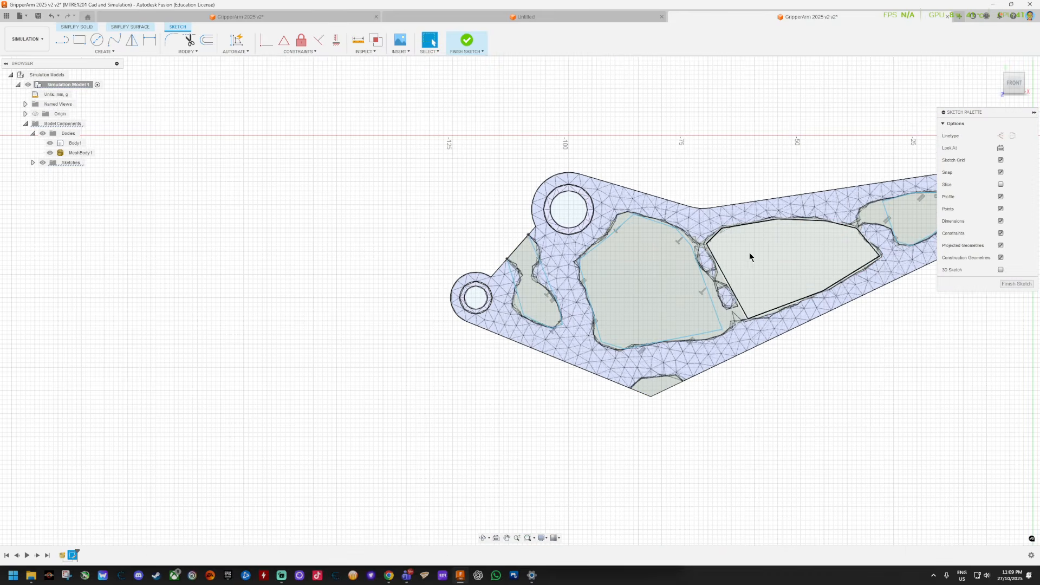
{"action": "scroll", "coordinate": [642, 266], "scroll_direction": "up", "scroll_amount": 2}
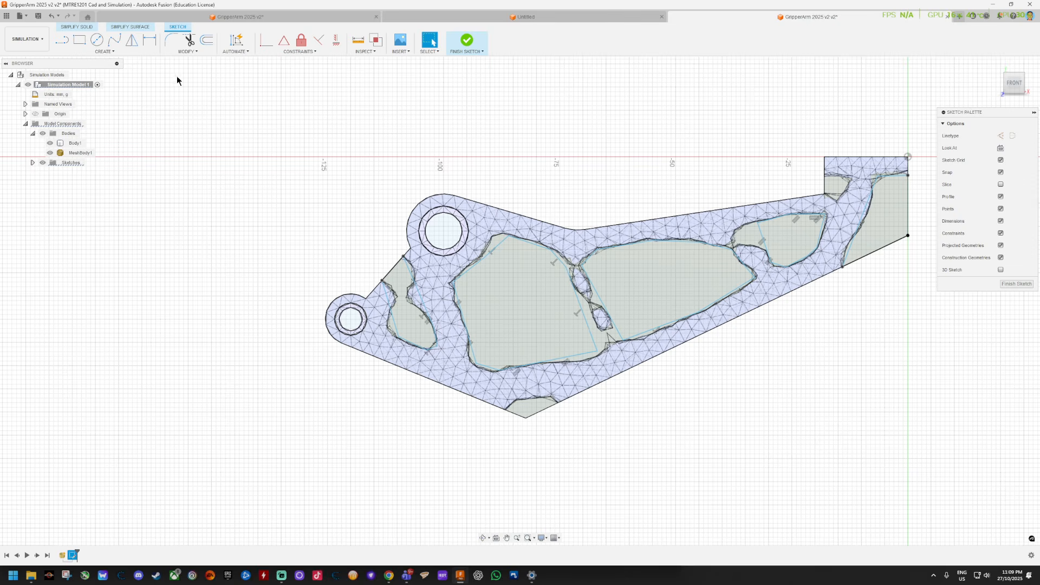
{"action": "left_click", "coordinate": [170, 43]}
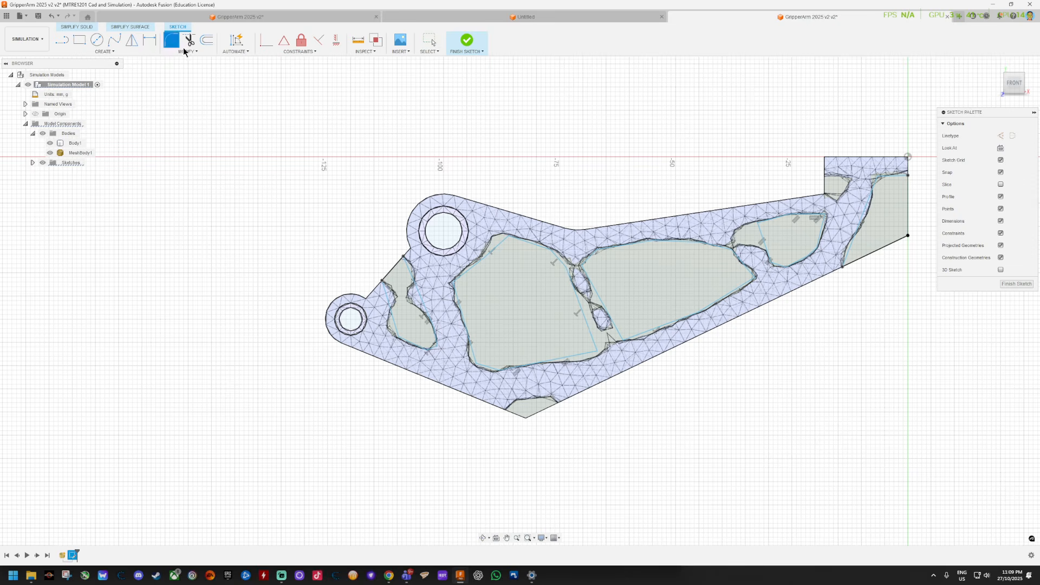
{"action": "scroll", "coordinate": [461, 288], "scroll_direction": "up", "scroll_amount": 5}
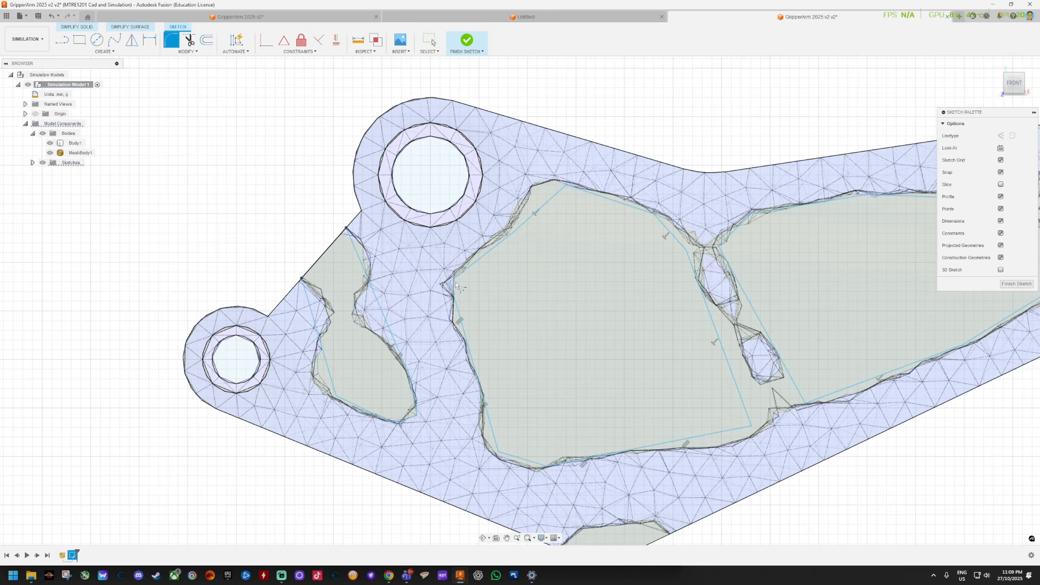
{"action": "left_click", "coordinate": [450, 284]}
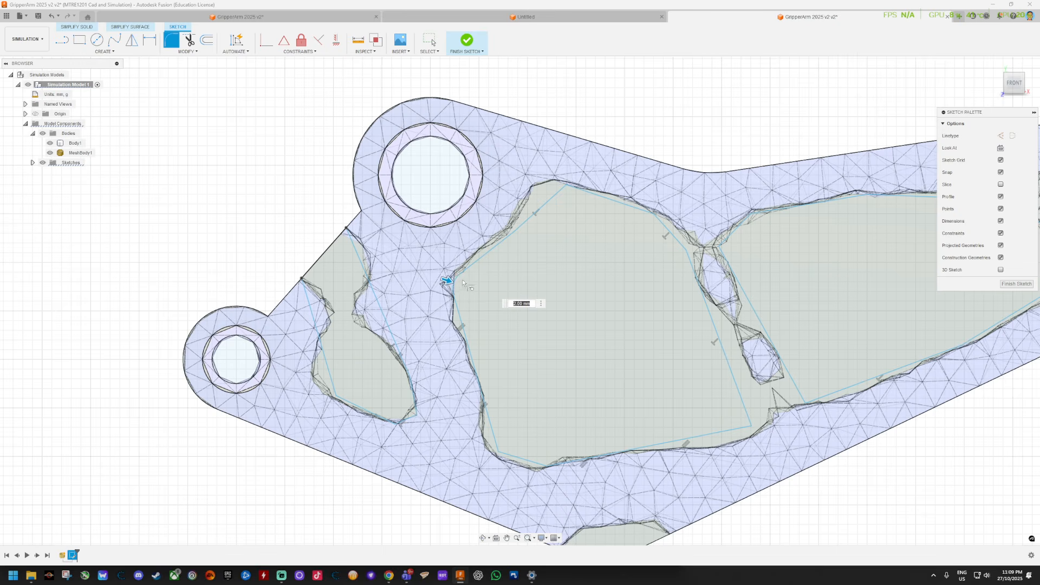
{"action": "left_click", "coordinate": [566, 184]}
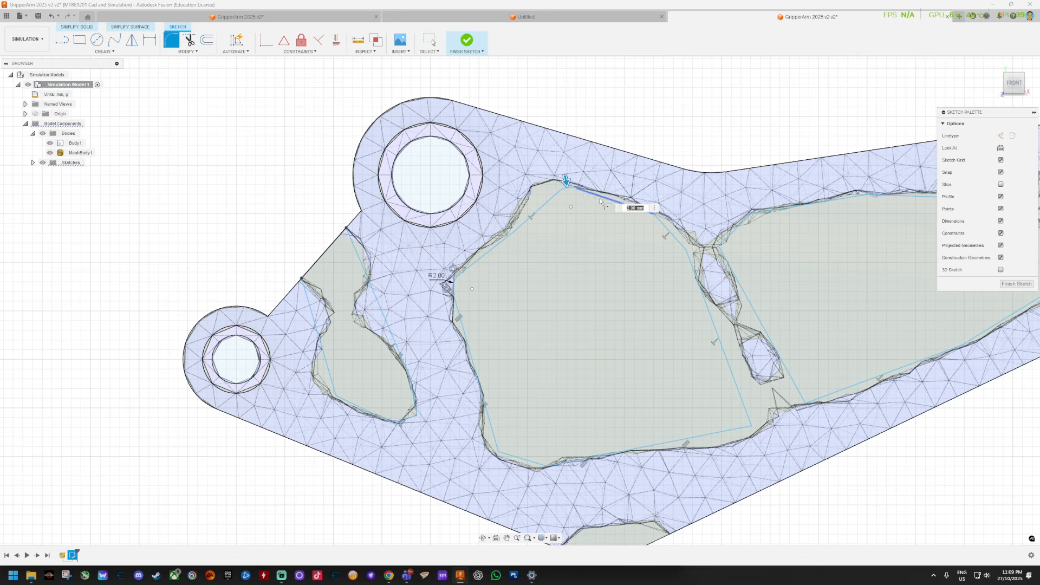
{"action": "left_click", "coordinate": [499, 452]}
{"action": "left_click", "coordinate": [548, 467]}
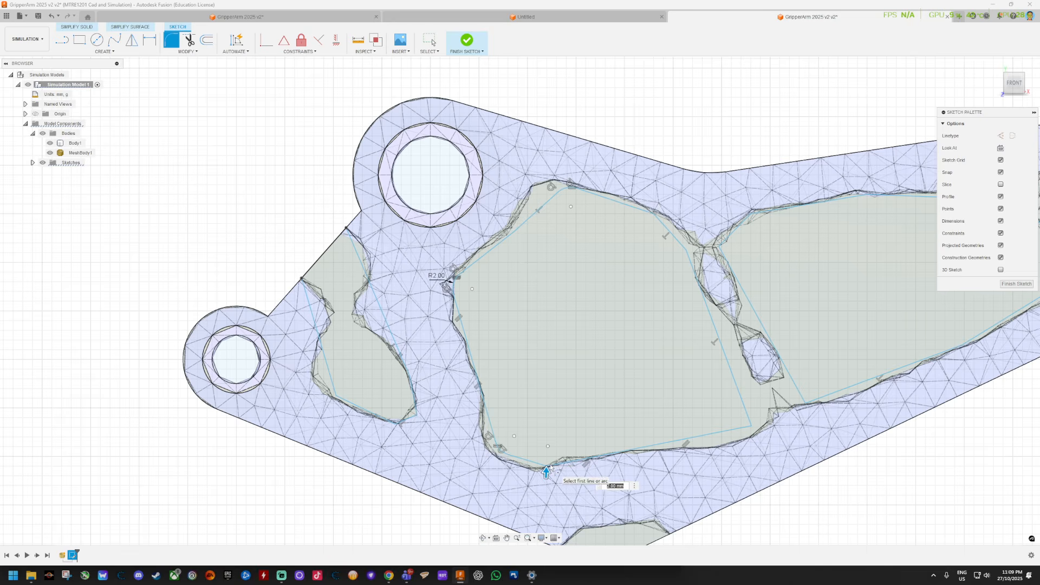
{"action": "left_click", "coordinate": [752, 426]}
{"action": "left_click", "coordinate": [685, 251]}
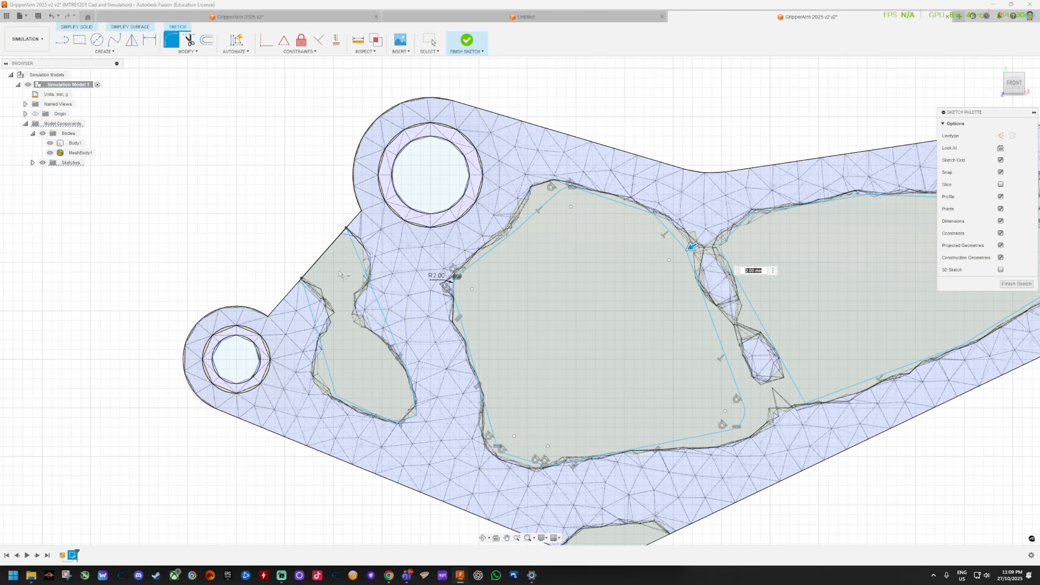
Fillet the inner corners of the cutout outline between the two round holes with a 2 mm radius.
{"action": "left_click", "coordinate": [372, 411]}
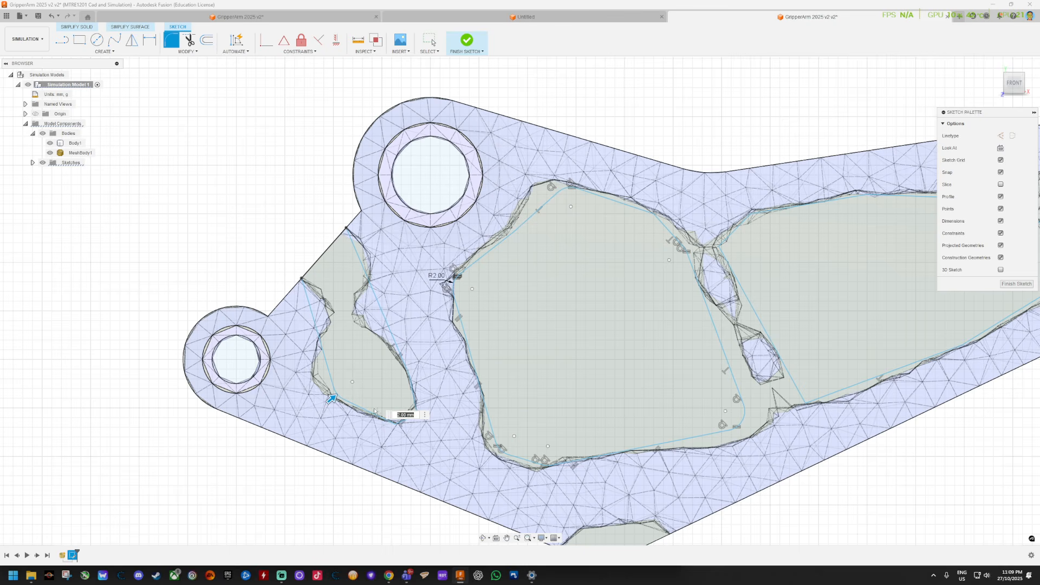
{"action": "left_click", "coordinate": [414, 403]}
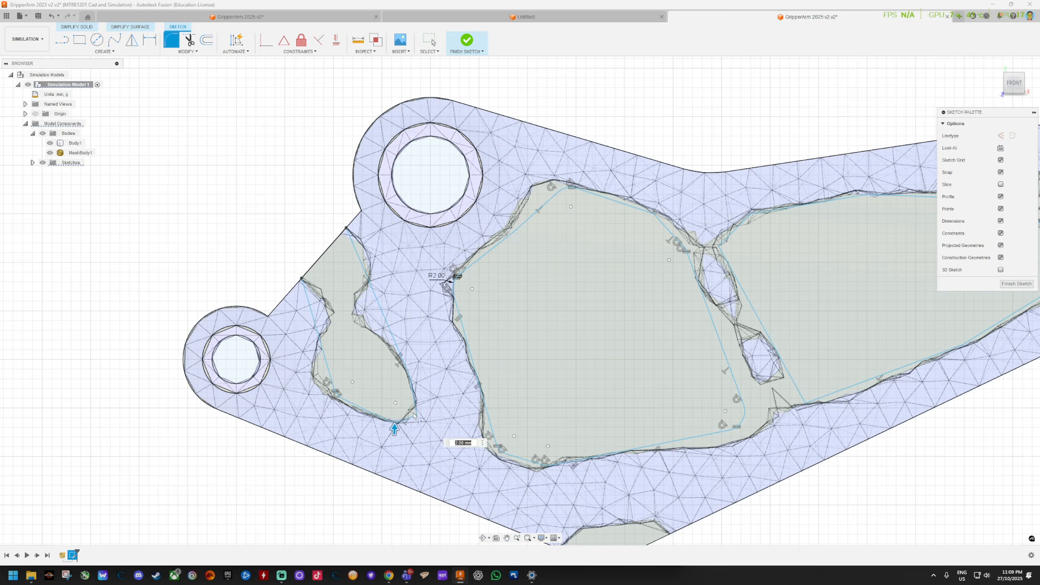
{"action": "left_click", "coordinate": [415, 412]}
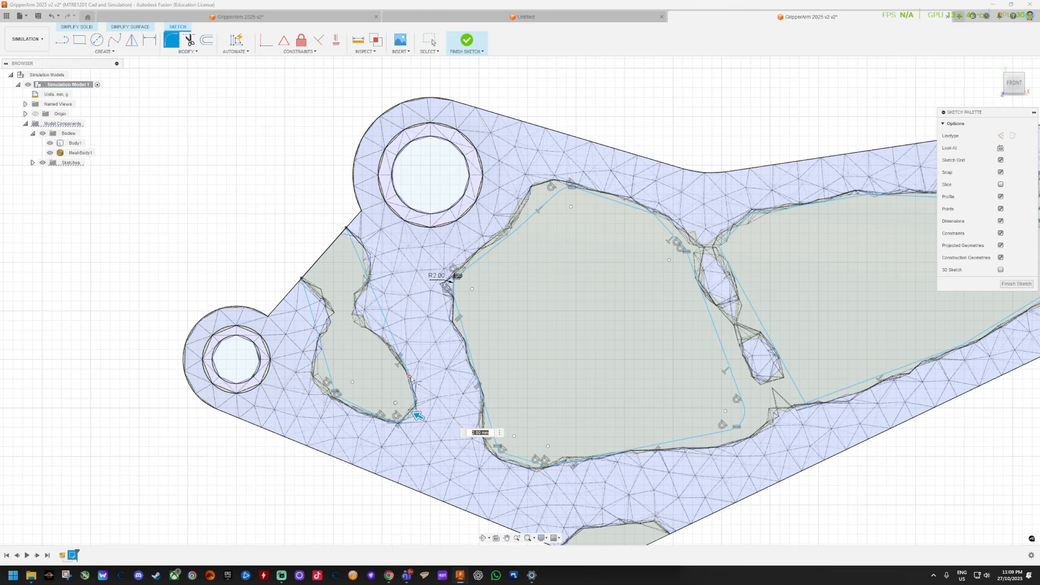
{"action": "left_click", "coordinate": [413, 380]}
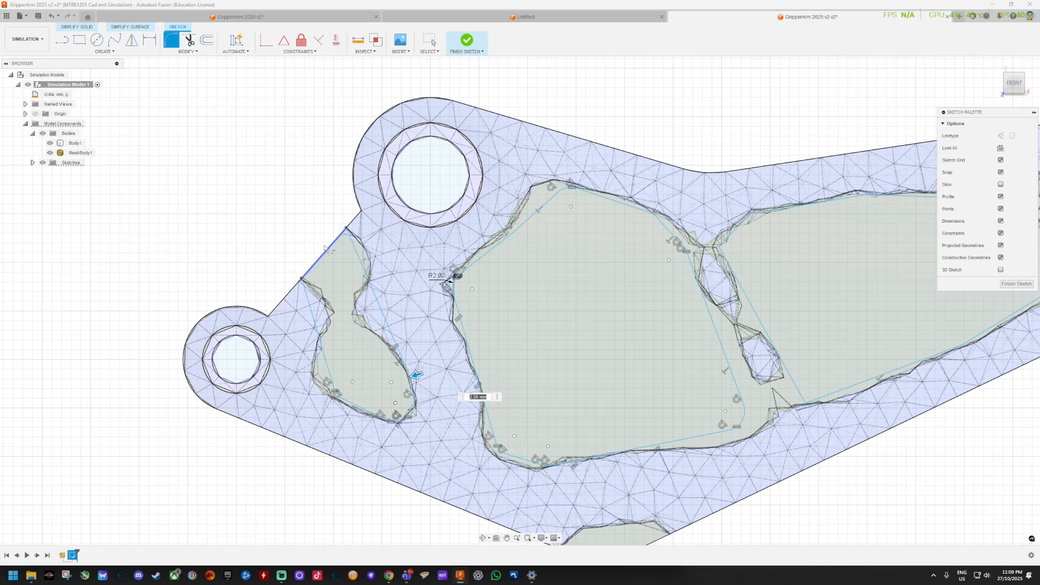
Round all corners of the second large cutout outline, in the middle of the arm, with 2 mm fillets.
{"action": "left_click", "coordinate": [722, 250]}
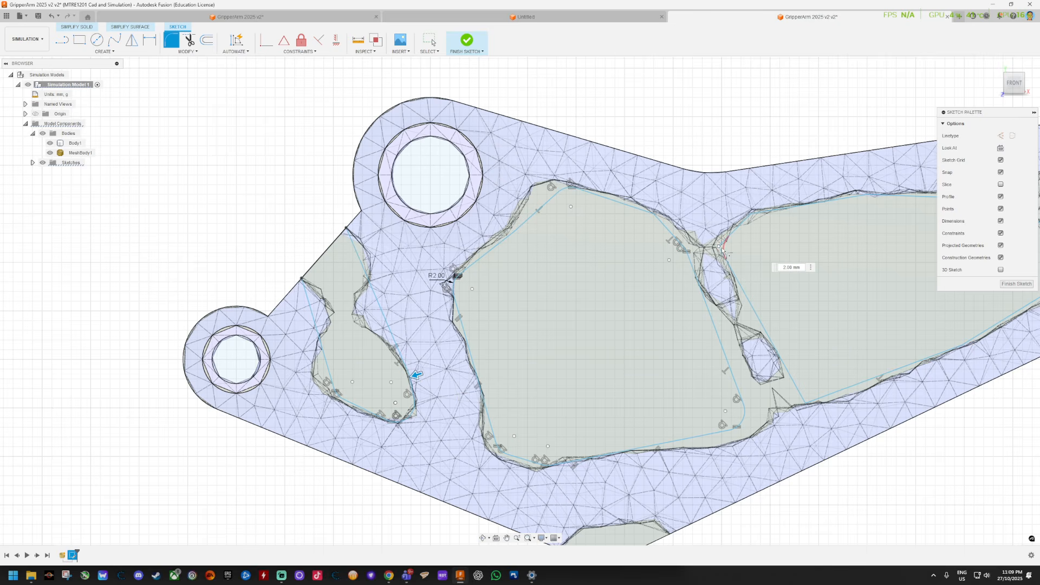
{"action": "left_click", "coordinate": [804, 402]}
{"action": "mouse_move", "coordinate": [869, 293]}
{"action": "middle_mouse_down"}
{"action": "mouse_move", "coordinate": [783, 301]}
{"action": "mouse_move", "coordinate": [625, 340]}
{"action": "middle_mouse_up"}
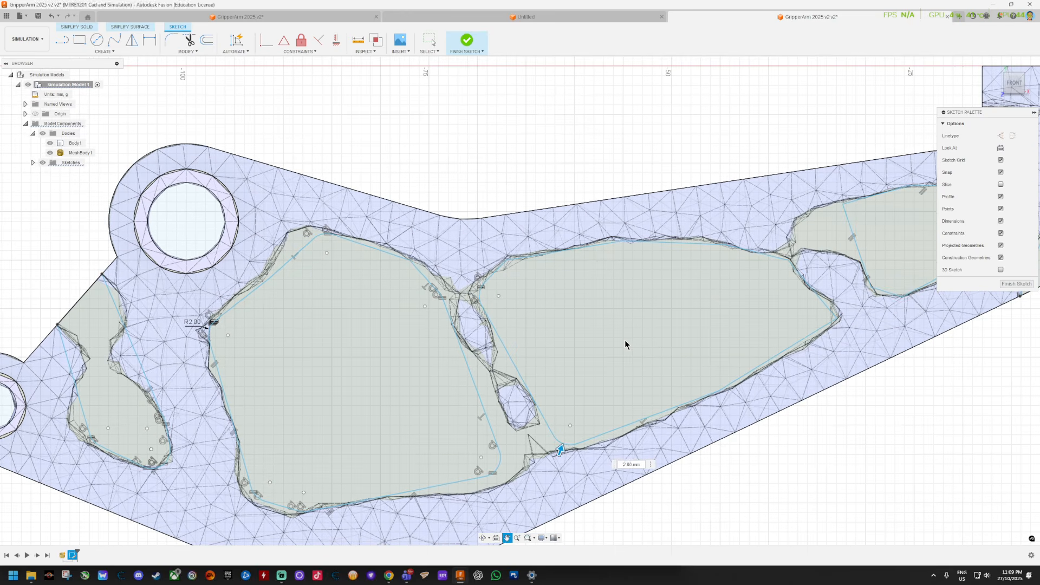
{"action": "left_click", "coordinate": [717, 392]}
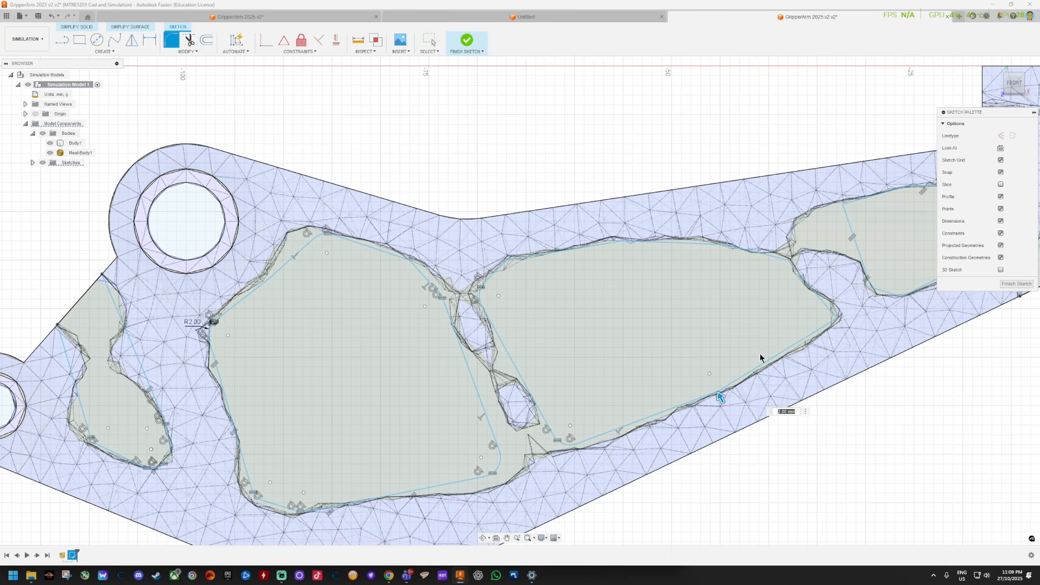
{"action": "left_click", "coordinate": [830, 321]}
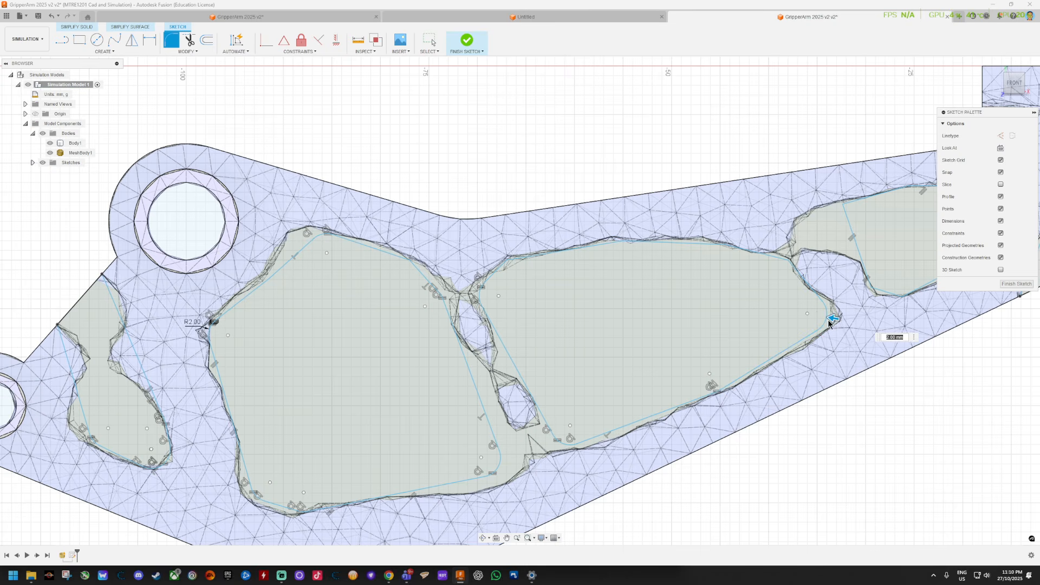
{"action": "left_click", "coordinate": [788, 262]}
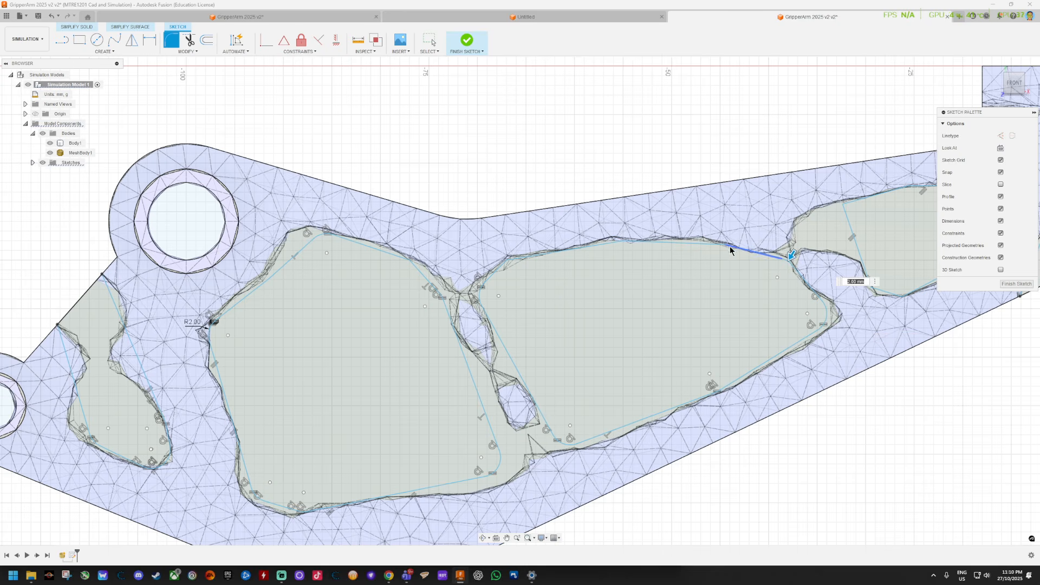
{"action": "left_click", "coordinate": [623, 239]}
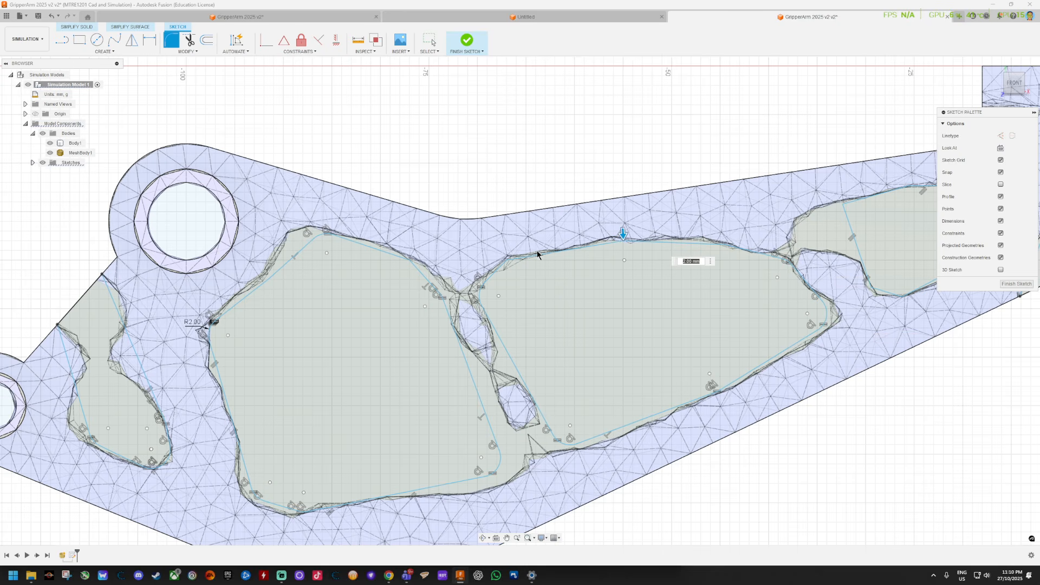
{"action": "left_click", "coordinate": [509, 265]}
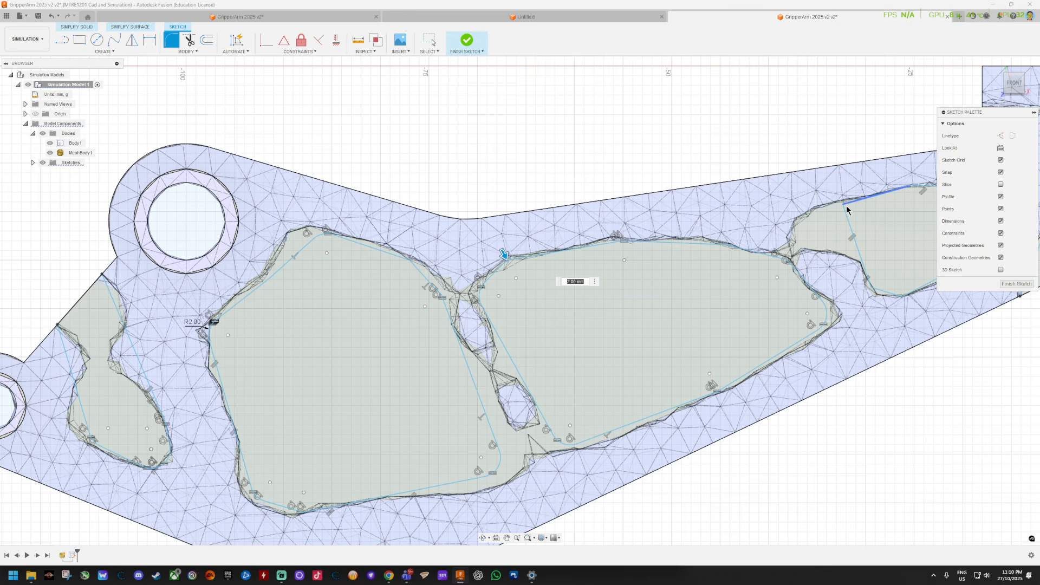
Fillet the corners of the small cutout outline near the arm's square end with a 2 mm radius.
{"action": "left_click", "coordinate": [851, 237]}
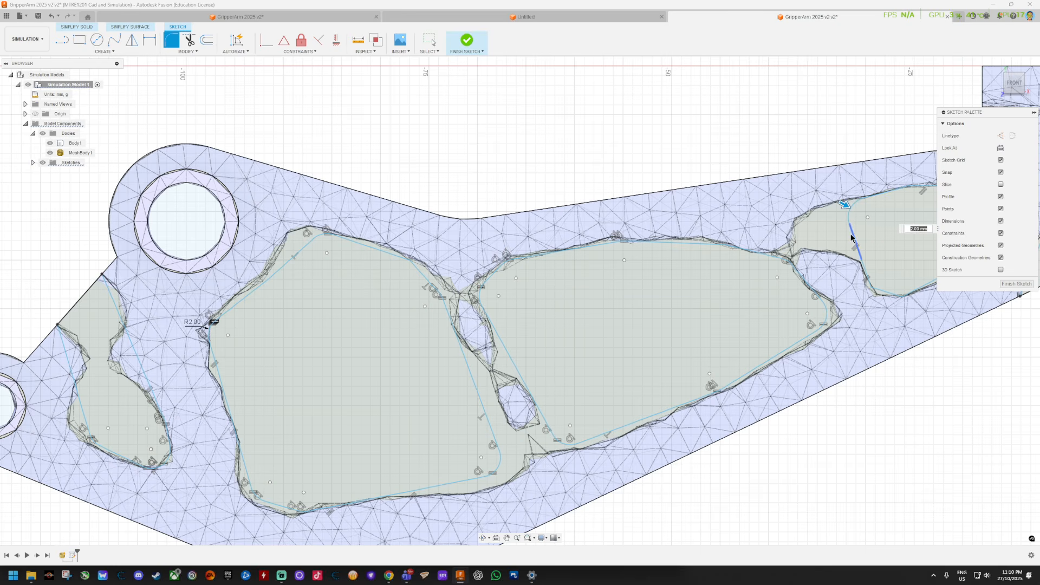
{"action": "left_click", "coordinate": [871, 287]}
{"action": "scroll", "coordinate": [956, 299], "scroll_direction": "up", "scroll_amount": 1}
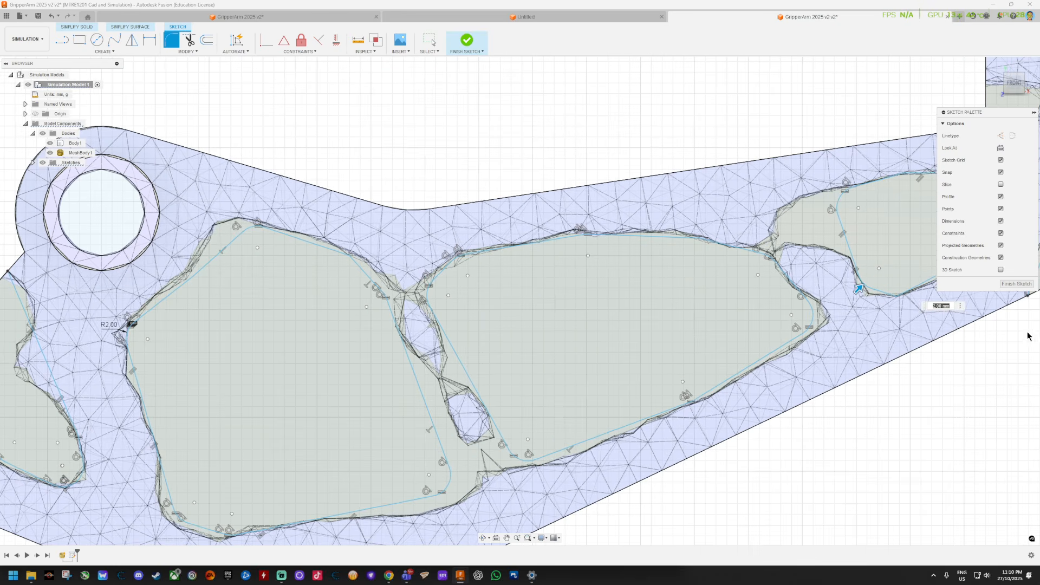
{"action": "scroll", "coordinate": [1021, 333], "scroll_direction": "up", "scroll_amount": 3}
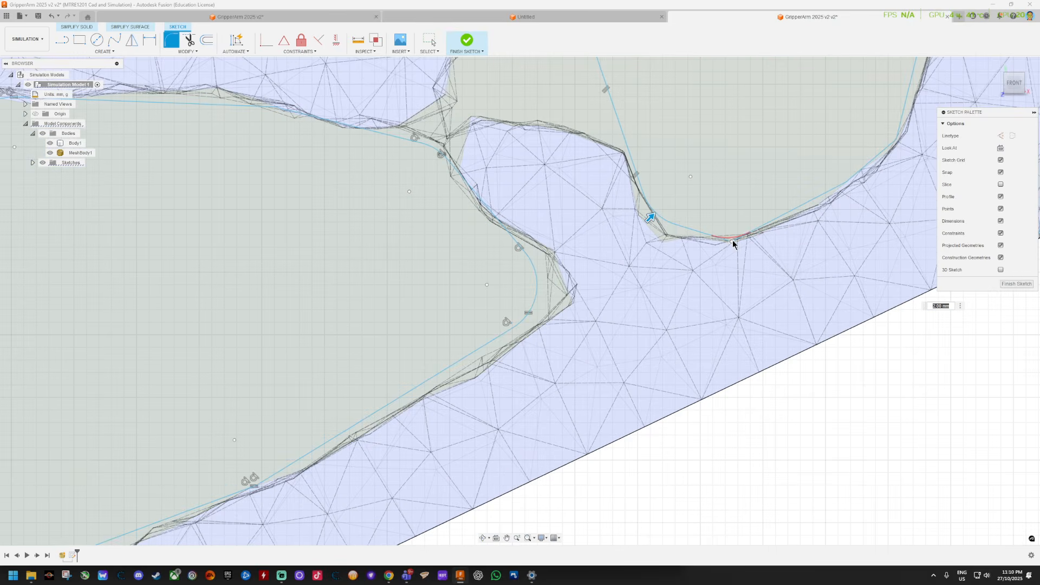
{"action": "left_click", "coordinate": [730, 242]}
{"action": "scroll", "coordinate": [913, 137], "scroll_direction": "up", "scroll_amount": 2}
{"action": "scroll", "coordinate": [912, 137], "scroll_direction": "down", "scroll_amount": 3}
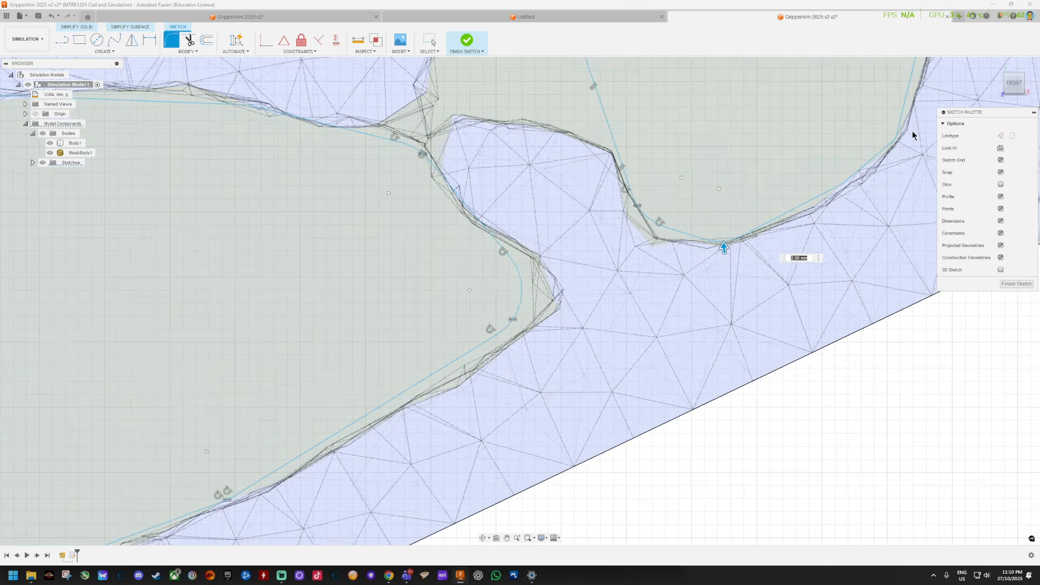
{"action": "middle_click_drag", "start_coordinate": [939, 93], "coordinate": [754, 259]}
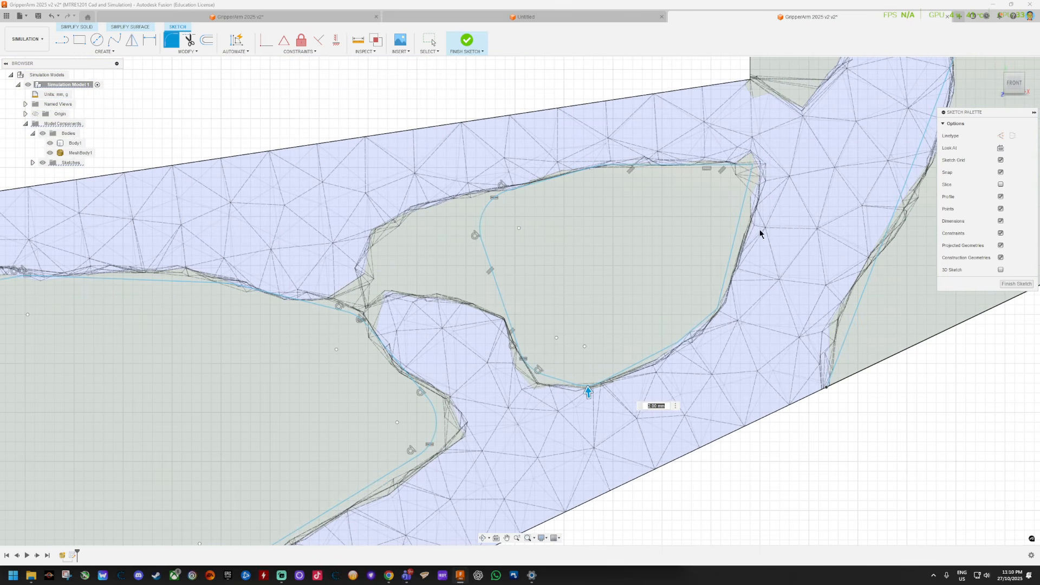
{"action": "left_click", "coordinate": [753, 168]}
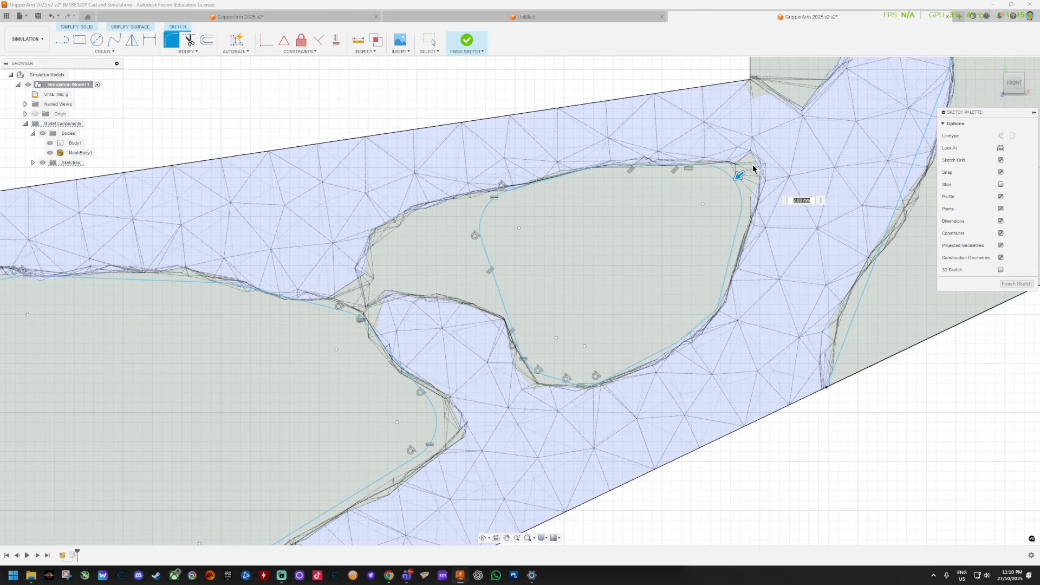
{"action": "left_click", "coordinate": [719, 312]}
Round the inner corner of the open profile at the arm's square end with a 2 mm fillet and finish the sketch.
{"action": "scroll", "coordinate": [856, 316], "scroll_direction": "down", "scroll_amount": 4}
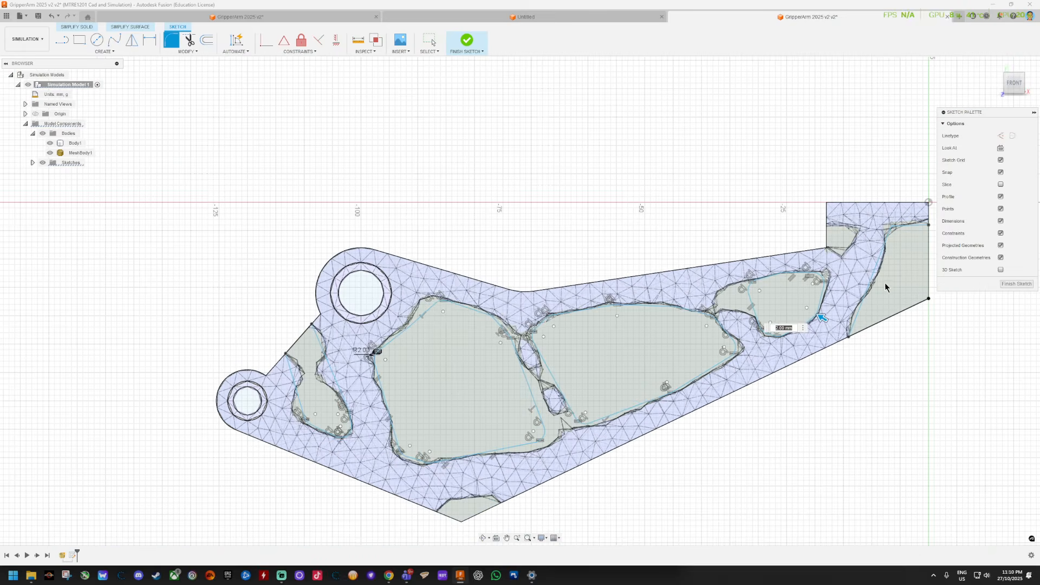
{"action": "scroll", "coordinate": [889, 229], "scroll_direction": "up", "scroll_amount": 2}
{"action": "left_click", "coordinate": [888, 206]}
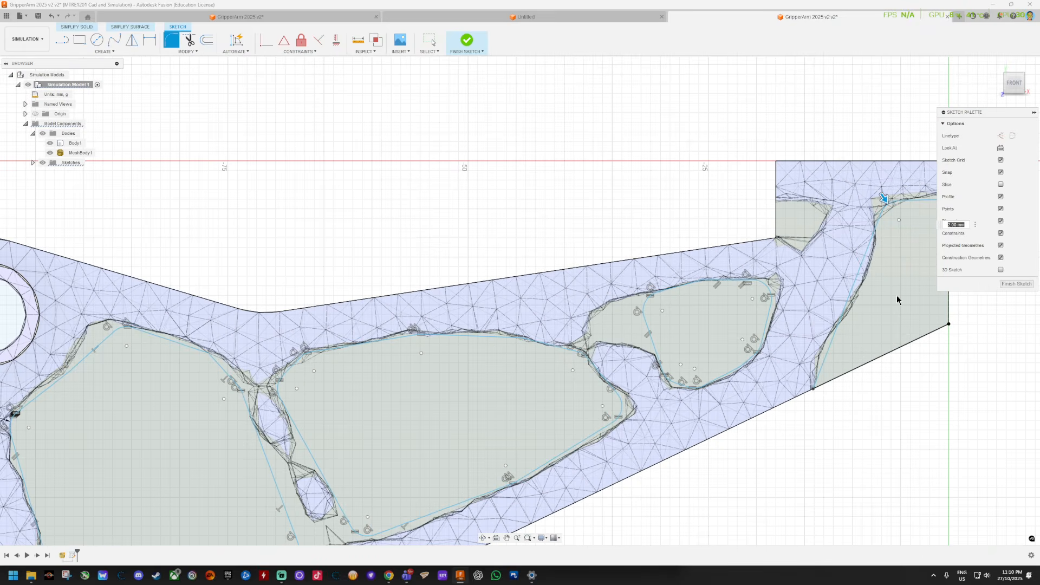
{"action": "scroll", "coordinate": [898, 298], "scroll_direction": "down", "scroll_amount": 5}
{"action": "left_click", "coordinate": [1014, 84]}
{"action": "scroll", "coordinate": [903, 388], "scroll_direction": "up", "scroll_amount": 3}
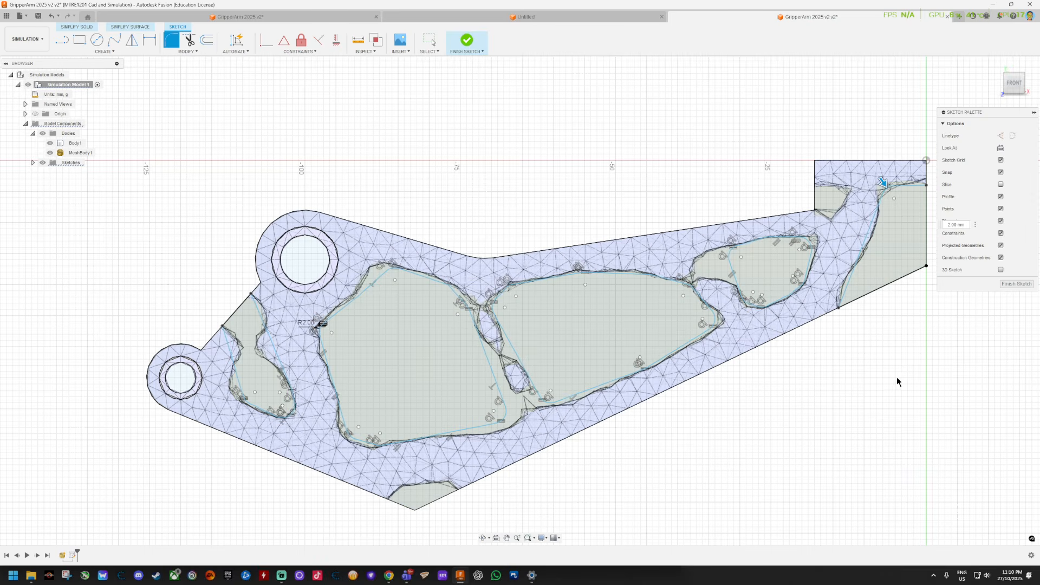
{"action": "scroll", "coordinate": [875, 379], "scroll_direction": "up", "scroll_amount": 1}
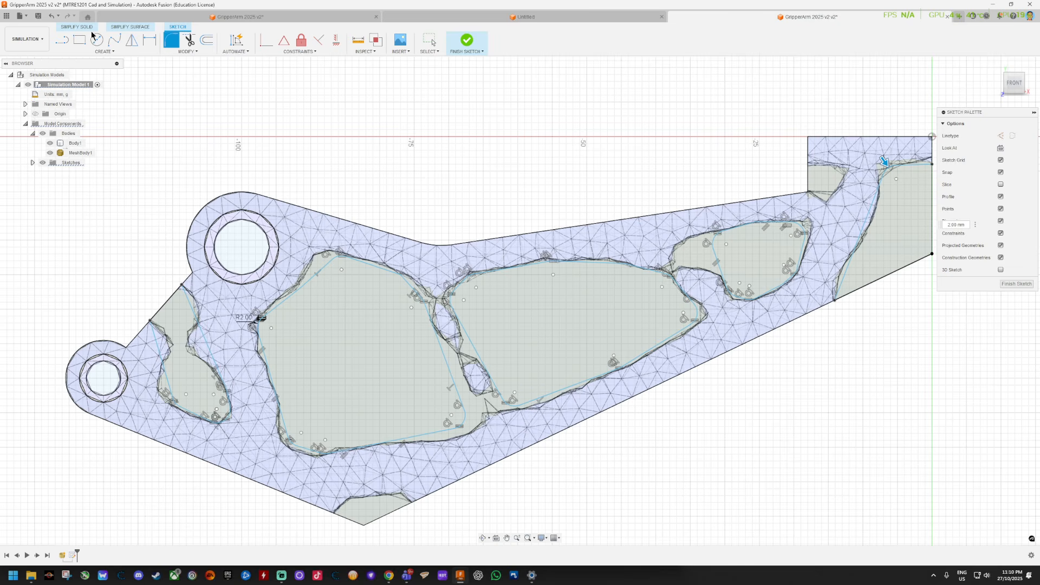
{"action": "left_click", "coordinate": [467, 41]}
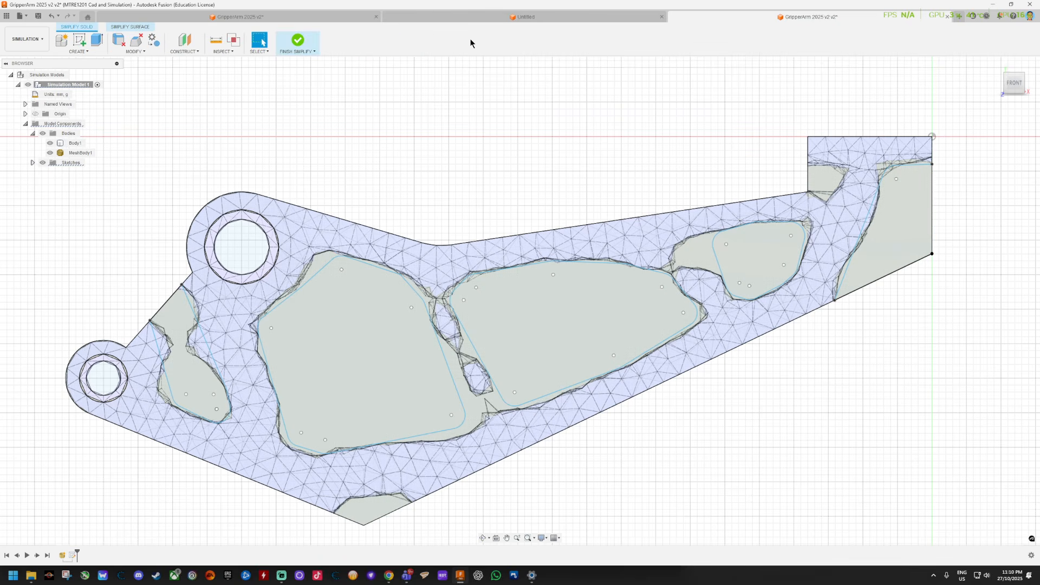
Start an extrusion of the five cutout profiles along the arm, with Cut as the operation.
{"action": "left_click", "coordinate": [98, 41]}
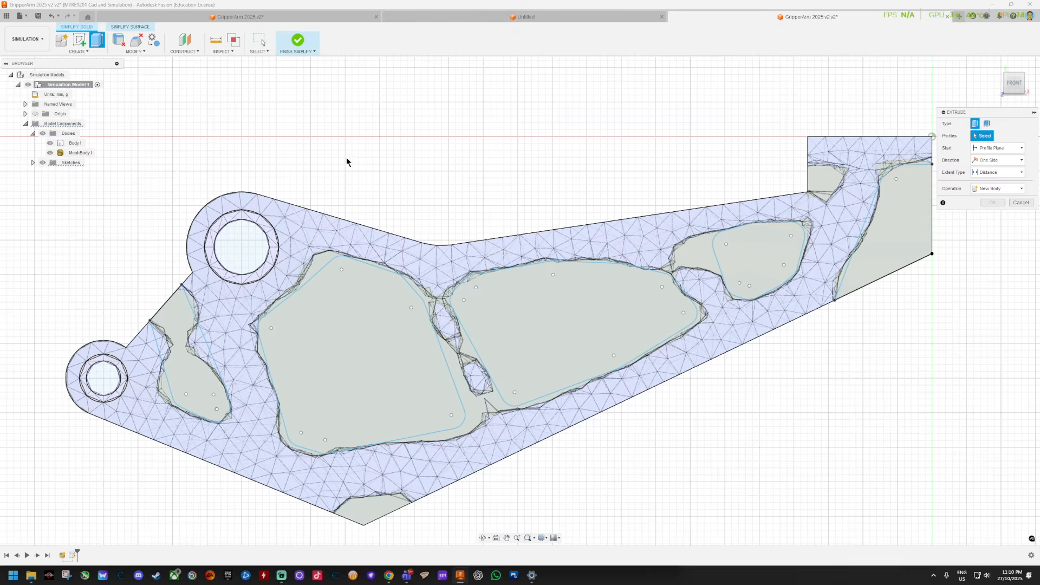
{"action": "left_click", "coordinate": [194, 369]}
{"action": "left_click", "coordinate": [355, 362]}
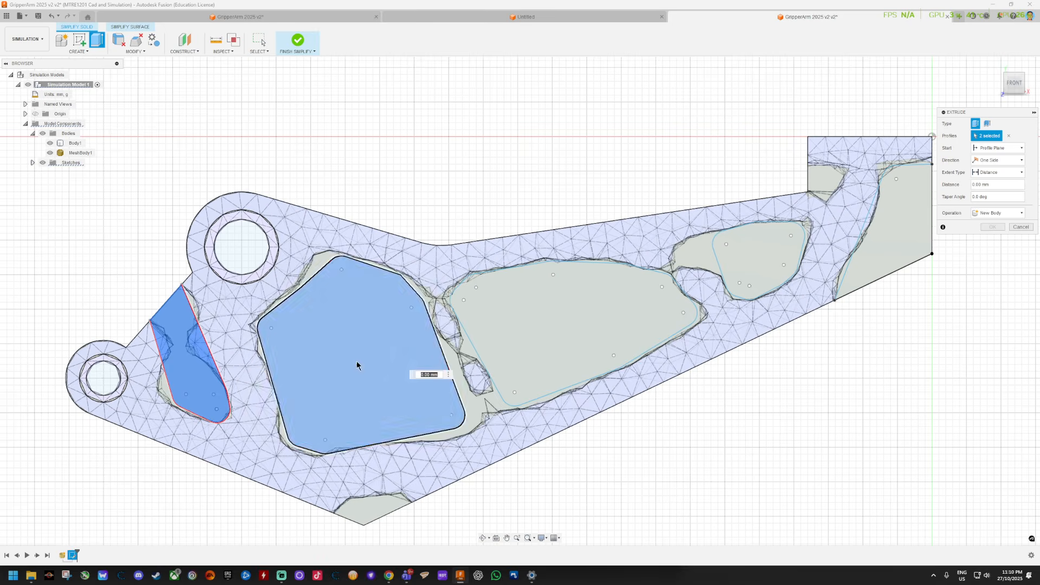
{"action": "left_click", "coordinate": [573, 318]}
{"action": "left_click", "coordinate": [766, 250]}
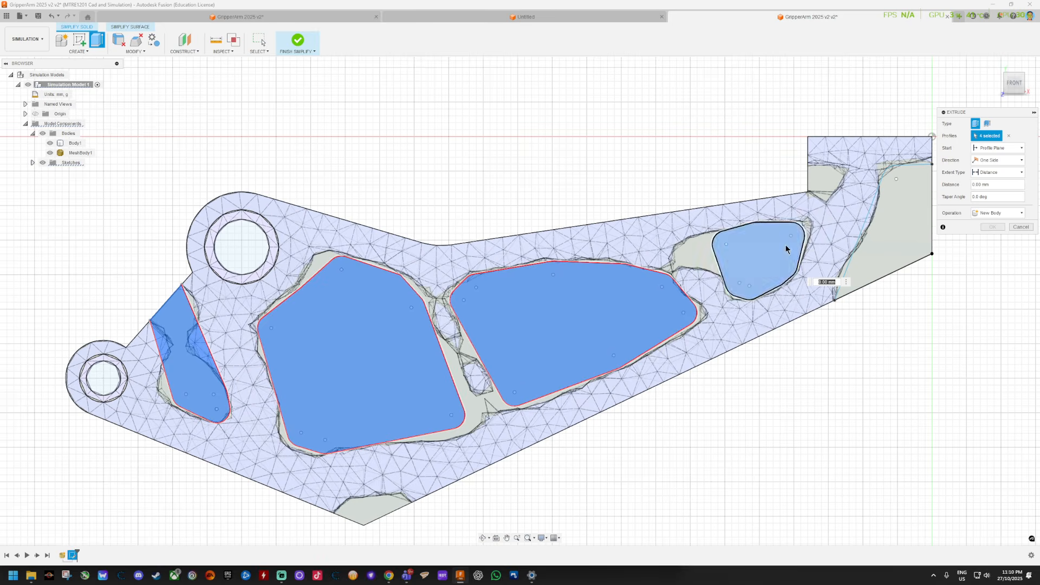
{"action": "left_click", "coordinate": [896, 230]}
{"action": "left_click", "coordinate": [1023, 213]}
{"action": "left_click", "coordinate": [1002, 232]}
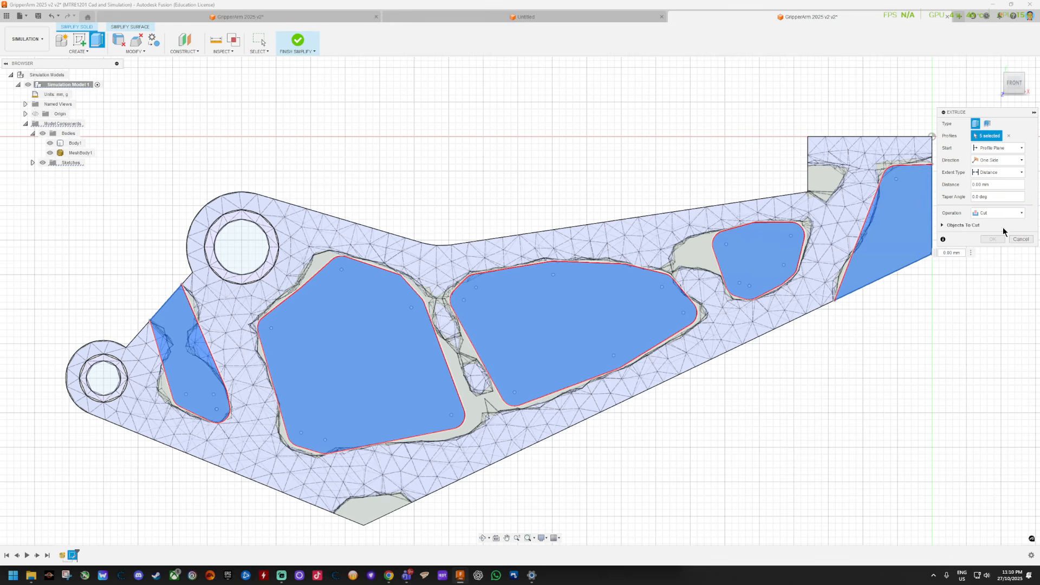
Try to cut the five profiles with the extent type All.
{"action": "left_click", "coordinate": [997, 65]}
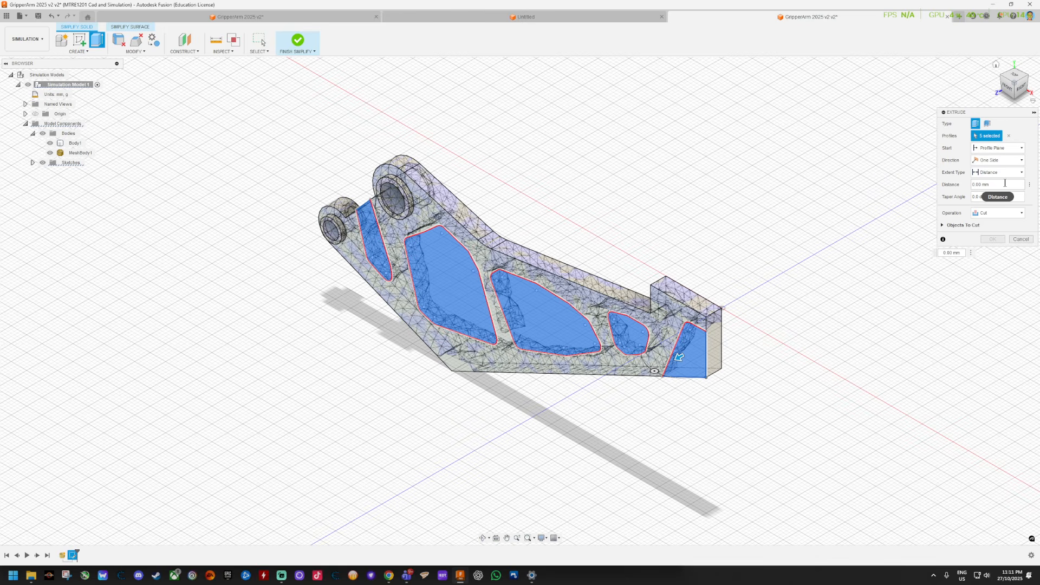
{"action": "left_click", "coordinate": [1018, 173]}
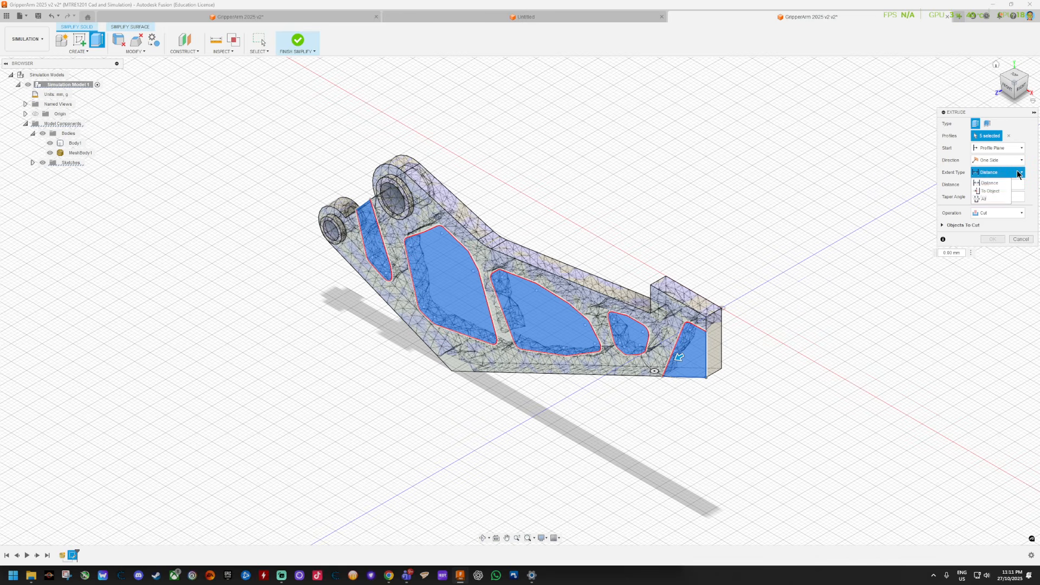
{"action": "left_click", "coordinate": [998, 196]}
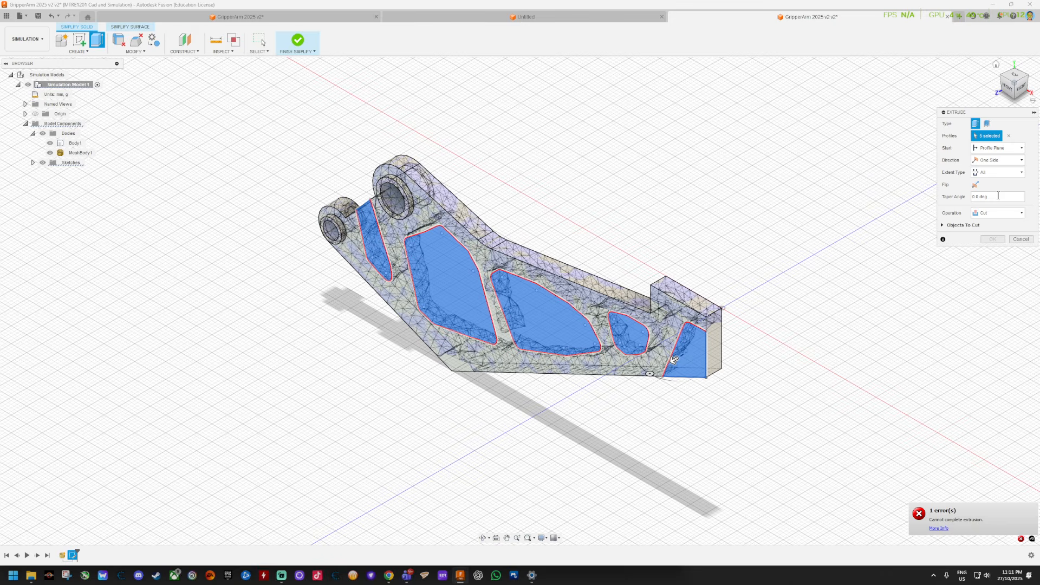
Change the extent type to Distance and cut the five profiles backward through the arm's full thickness, past its rear face.
{"action": "left_click", "coordinate": [1022, 172]}
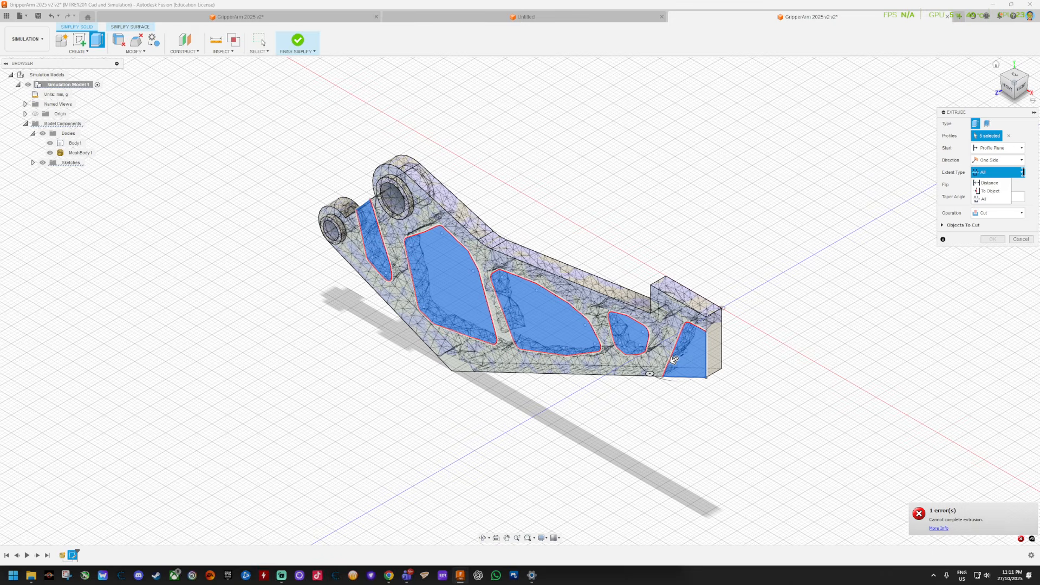
{"action": "left_click", "coordinate": [989, 183]}
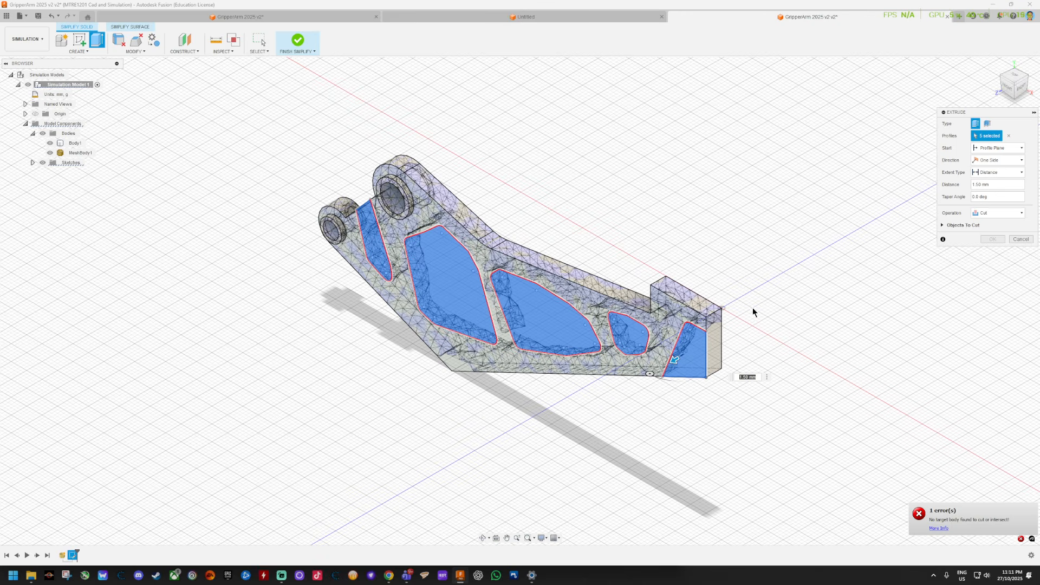
{"action": "left_click_drag", "start_coordinate": [674, 358], "coordinate": [731, 337]}
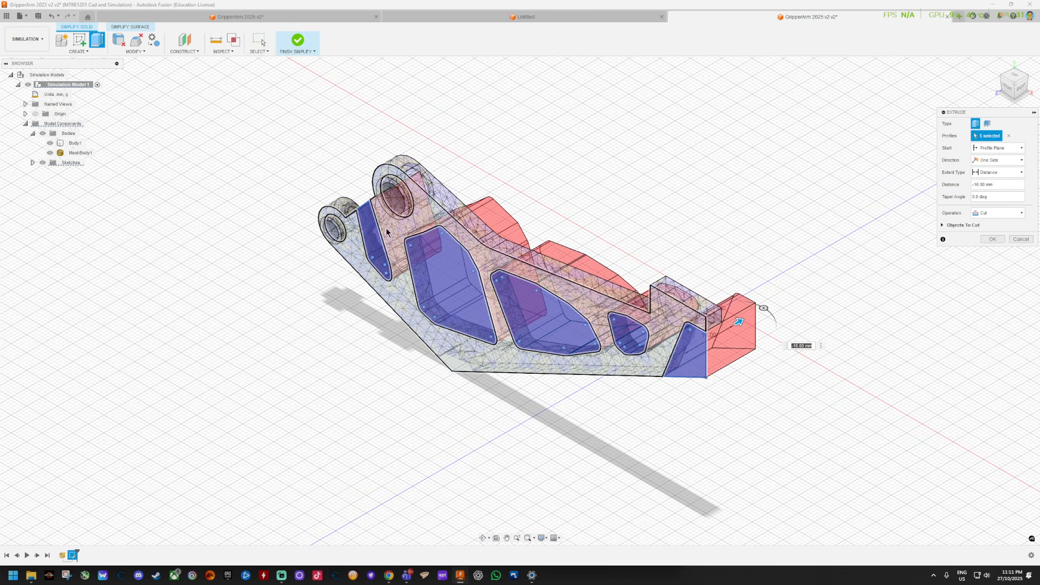
{"action": "left_click", "coordinate": [993, 239]}
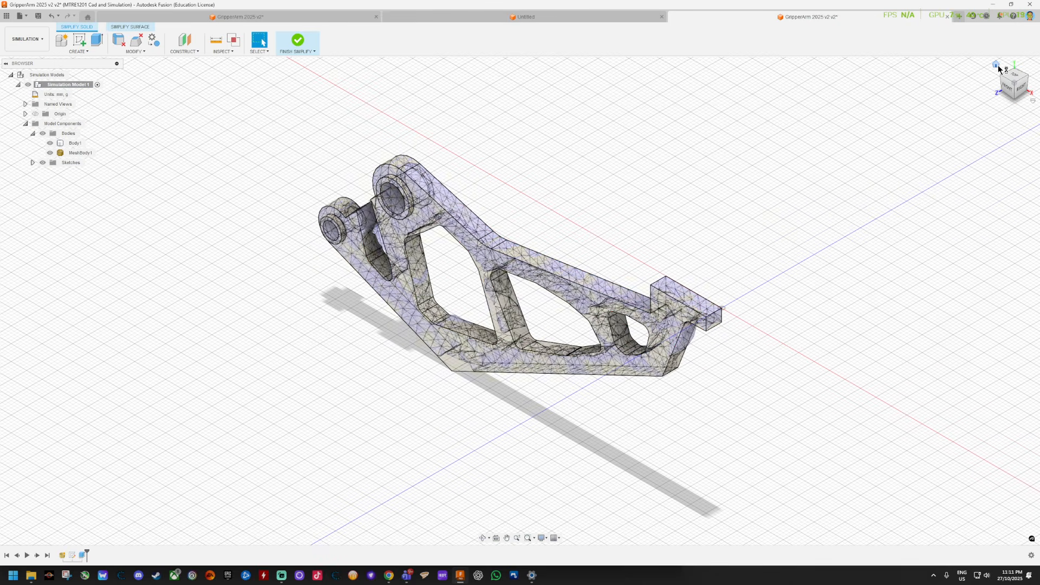
Hide the mesh body MeshBody1 and show the cut solid arm from the front.
{"action": "left_click", "coordinate": [1007, 88]}
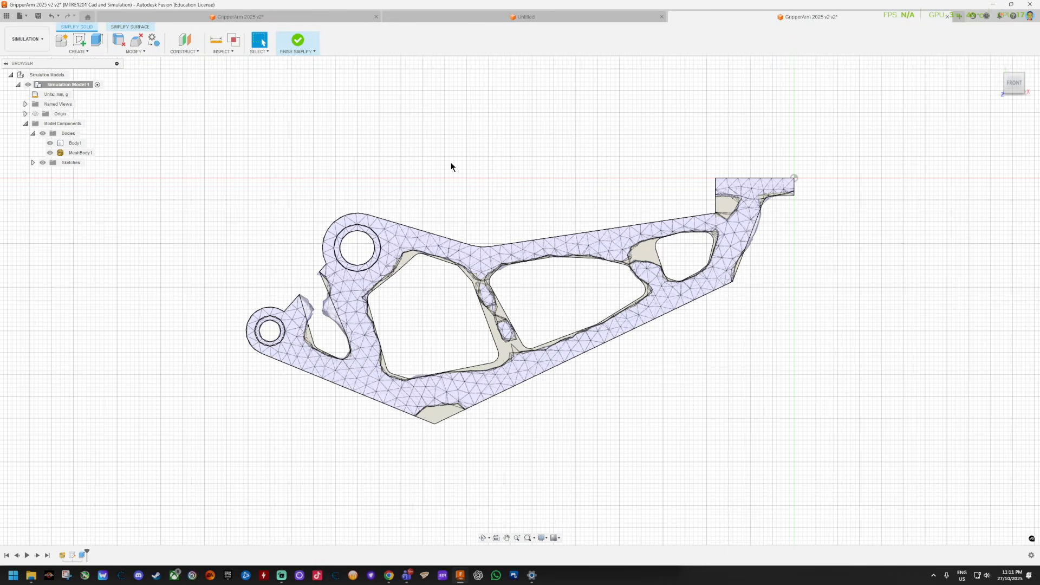
{"action": "left_click", "coordinate": [75, 152]}
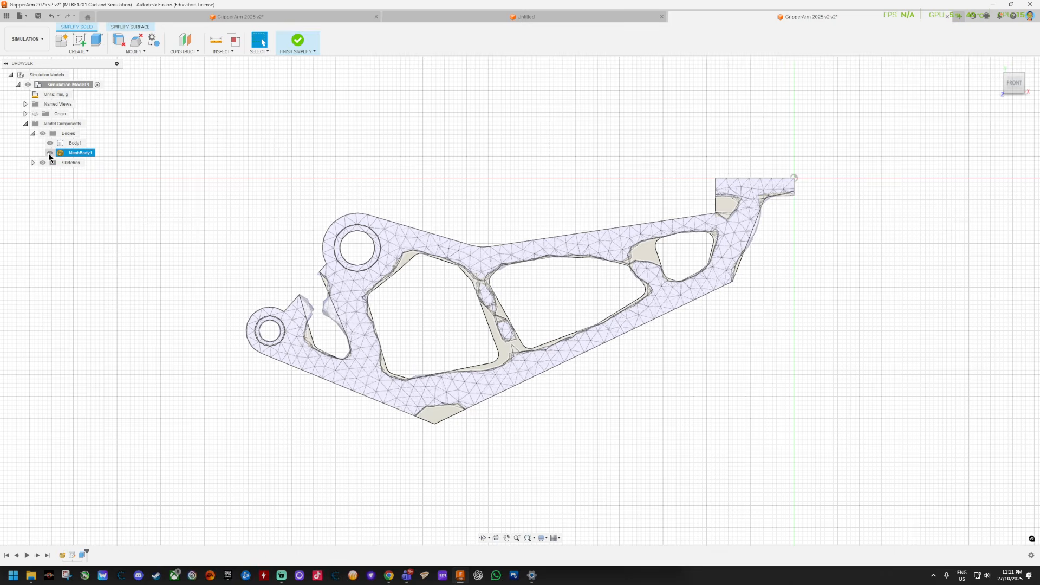
{"action": "left_click", "coordinate": [49, 153]}
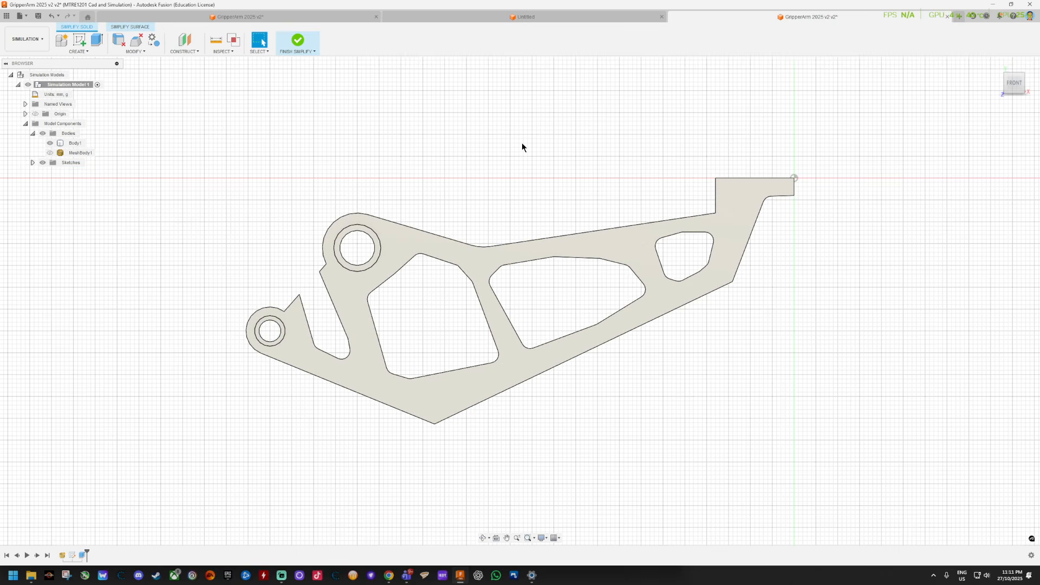